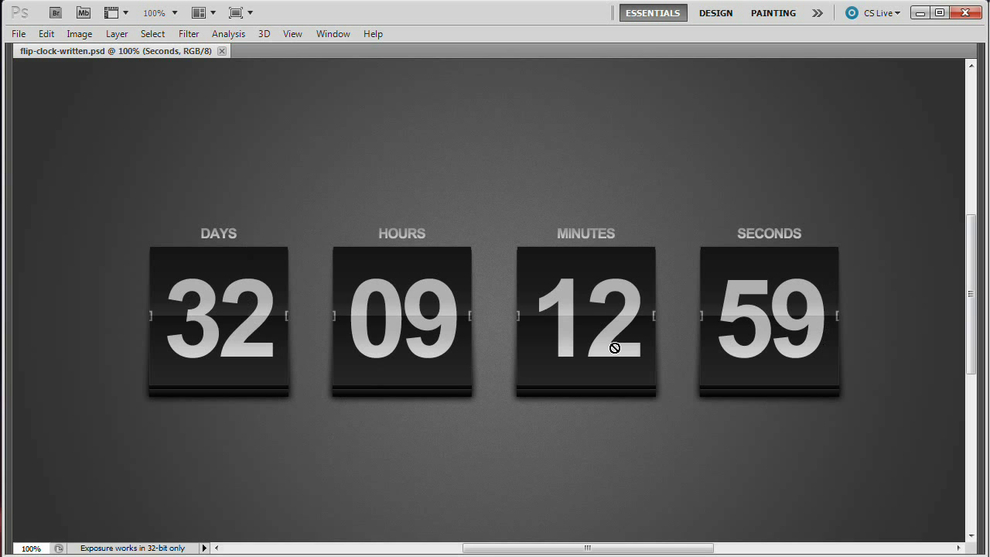
Create a new document named flip-clock-r, 1280 by 720 pixels at 72 pixels/inch, RGB Color, 8 bit, with a white background
key("Tab")
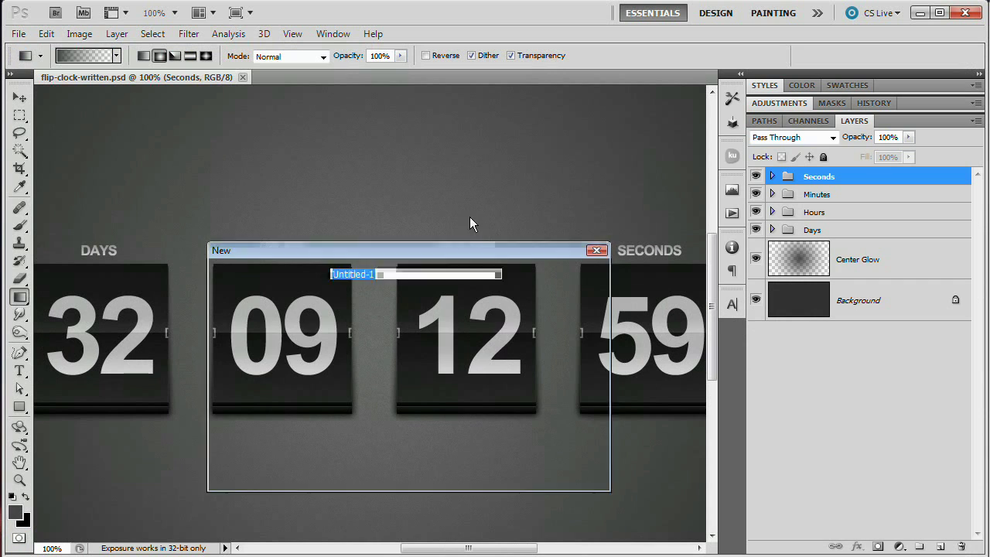
key("ctrl+n")
left_click_drag(430, 244, 443, 228)
type("flip-clock-r")
left_click(389, 322)
left_click_drag(379, 323, 326, 325)
left_click(380, 343)
left_click_drag(380, 342, 318, 341)
left_click(373, 350)
left_click(381, 368)
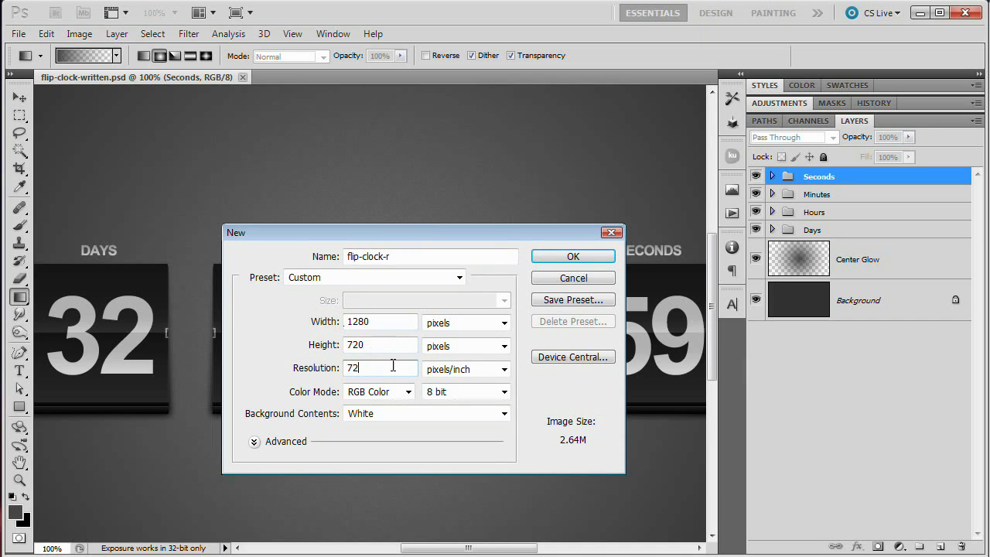
left_click(587, 257)
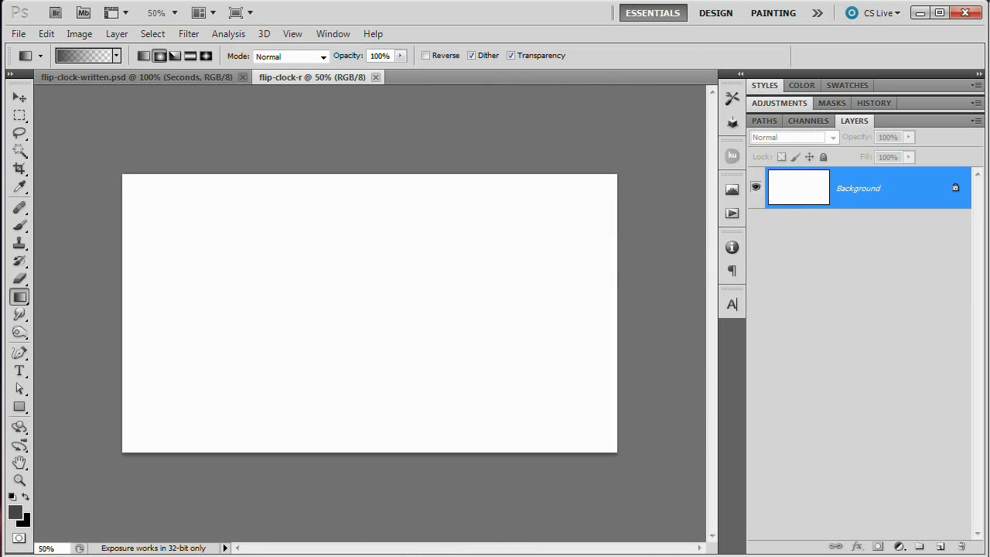
Set the foreground color to 20% brightness grey (#333333) and fill the Background layer with it
left_click(19, 97)
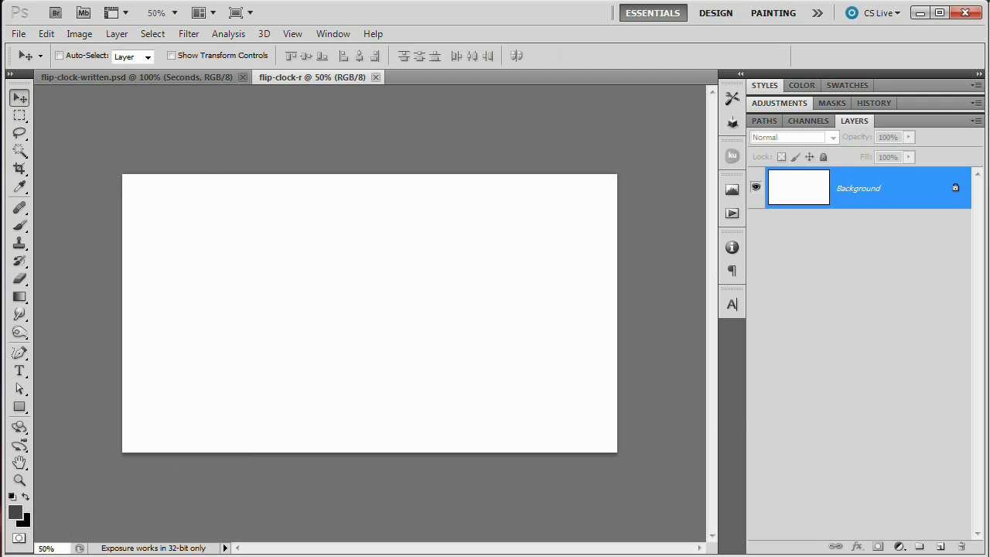
left_click(17, 514)
left_click_drag(495, 147, 284, 164)
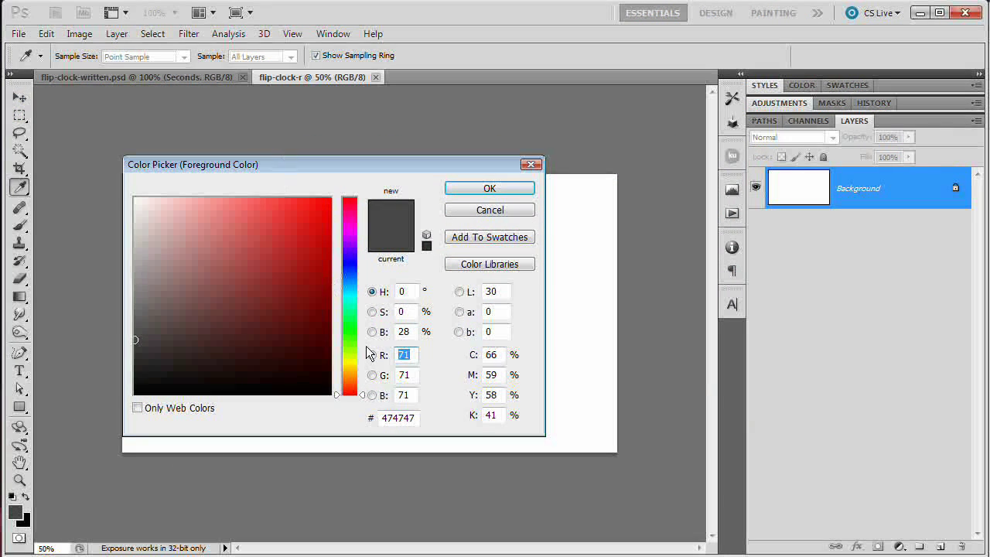
double_click(405, 334)
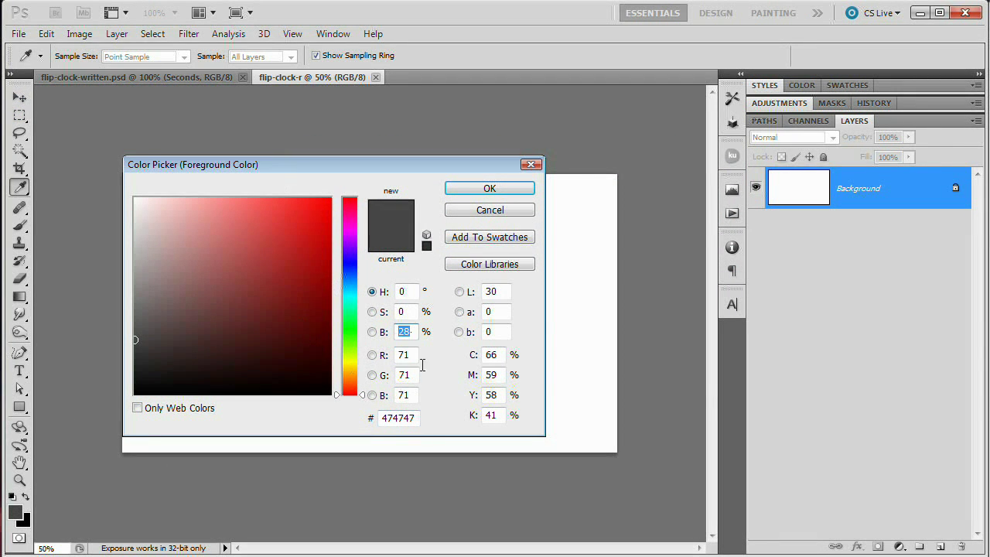
type("20")
left_click_drag(421, 164, 480, 147)
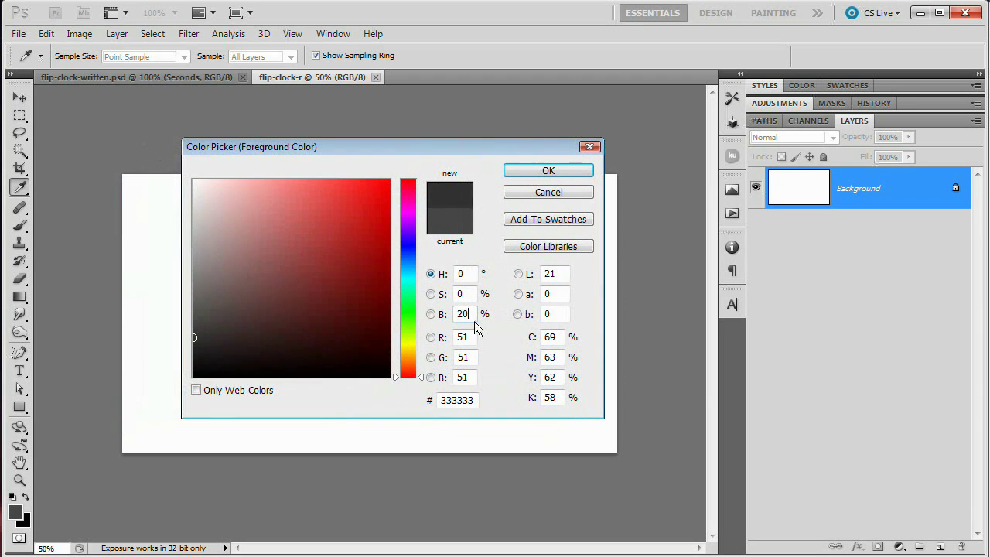
double_click(464, 402)
left_click(463, 405)
left_click(546, 174)
key("v")
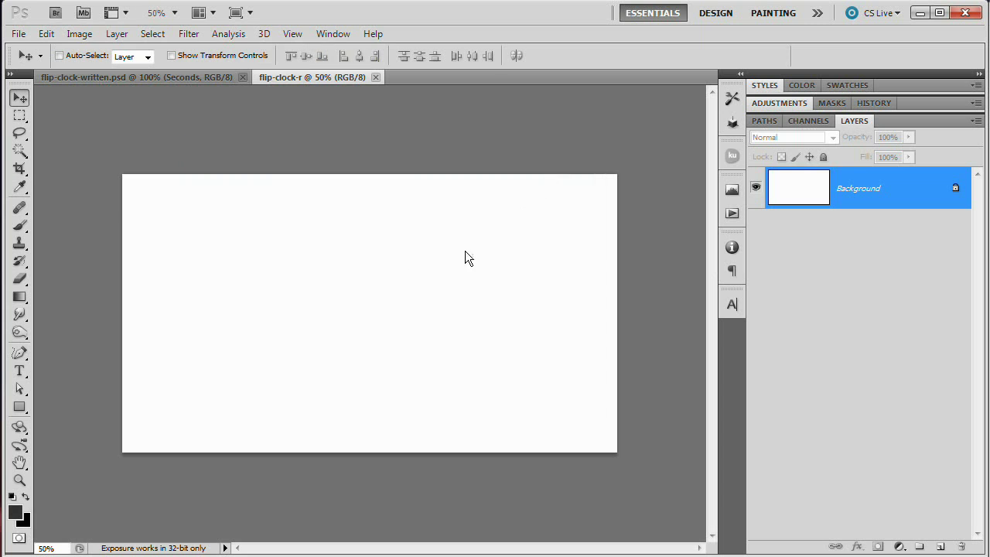
key("alt+BackSpace")
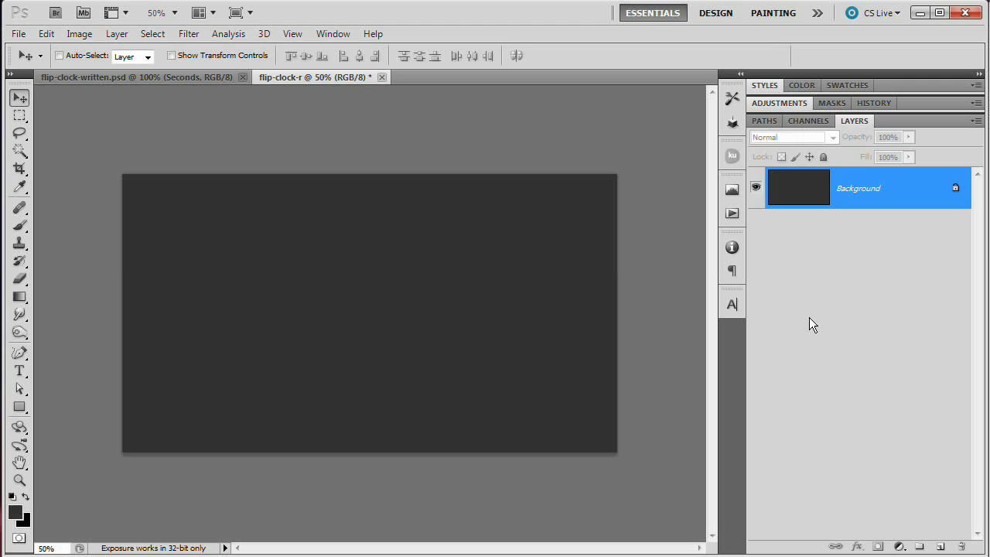
Add a new layer above the Background and name it Glow
key("ctrl+shift+alt+n")
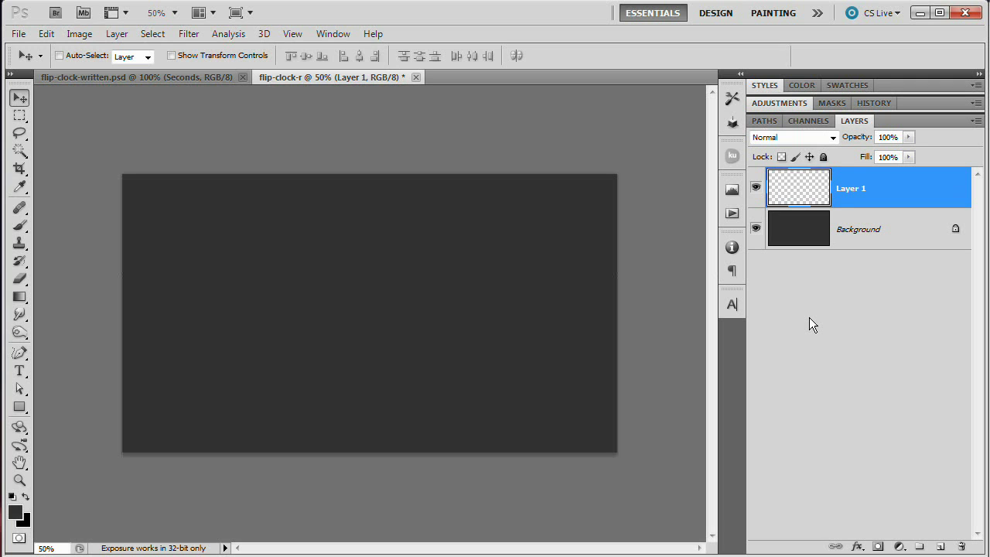
double_click(849, 192)
type("Glow")
key("Return")
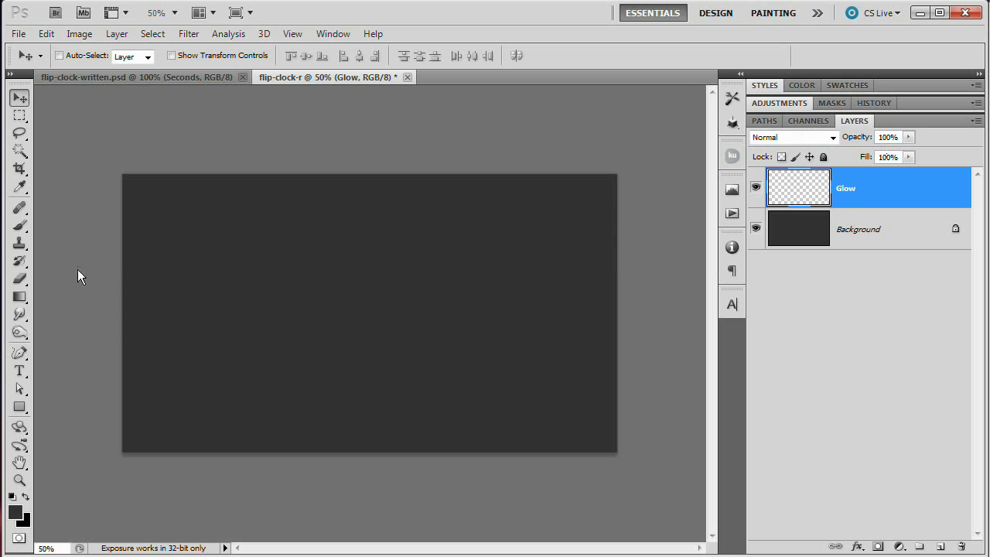
Activate the Gradient tool and confirm the Foreground to Transparent gradient for it
left_click(19, 296)
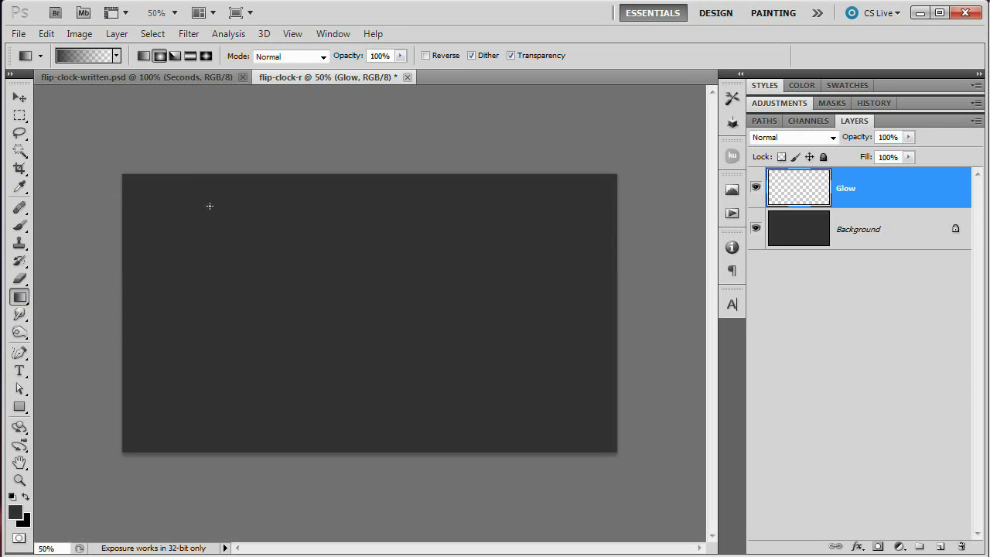
left_click(78, 55)
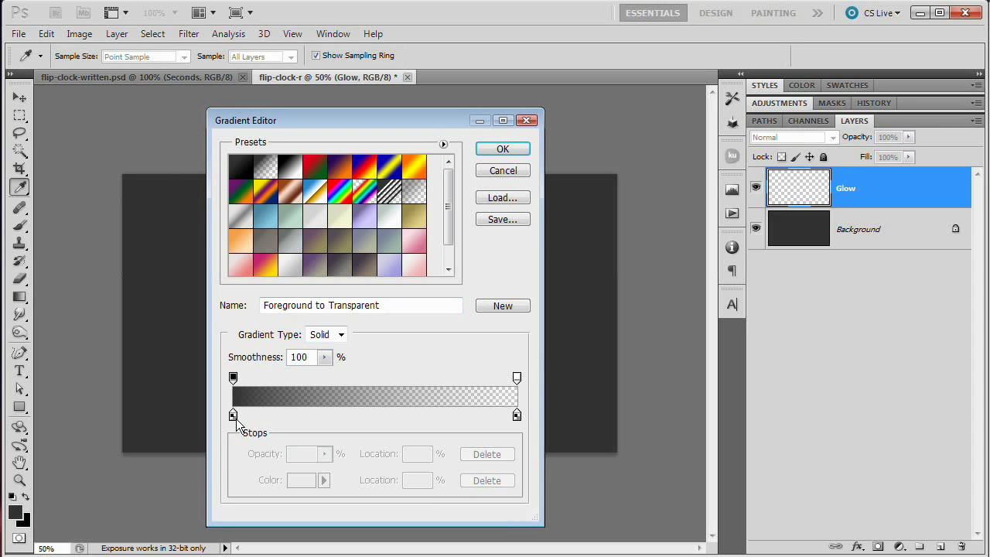
left_click(502, 149)
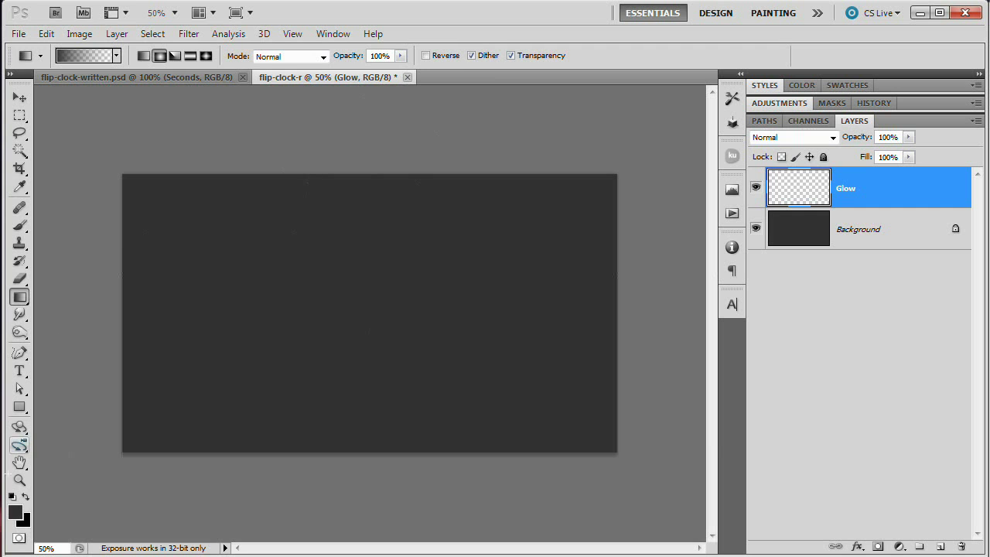
Set the foreground color to a lighter grey with 28% brightness (#474747)
left_click(16, 512)
left_click_drag(404, 147, 469, 125)
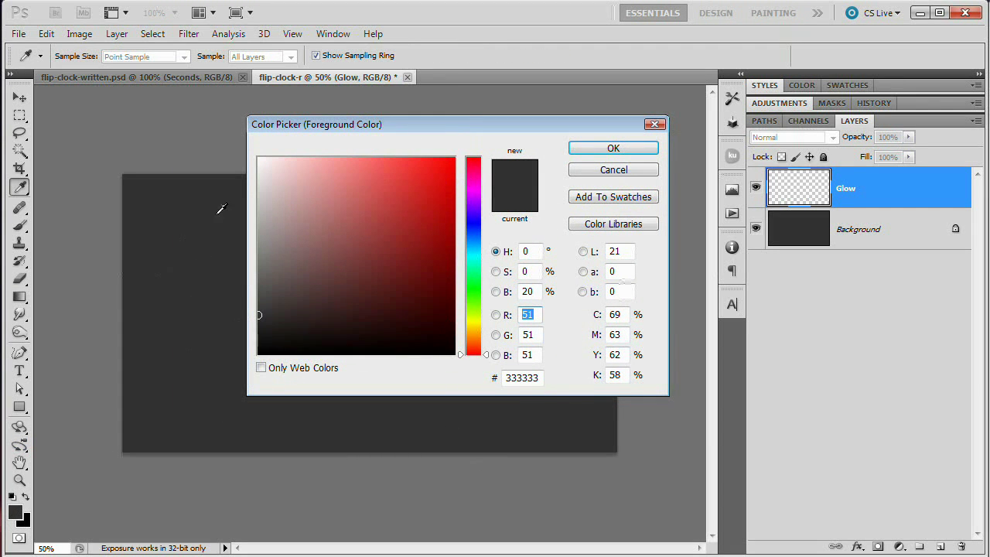
left_click(529, 291)
type("30")
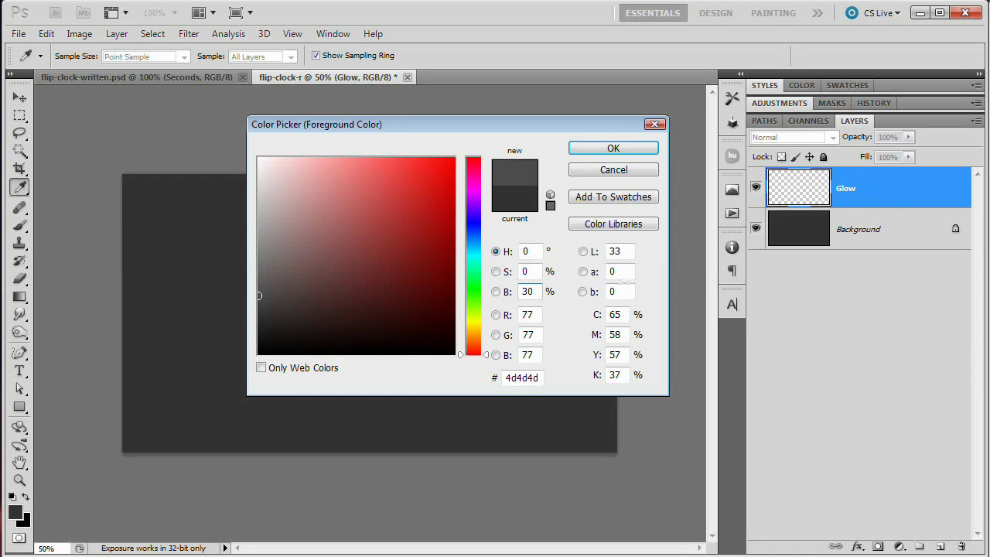
key("Down")
key("Down")
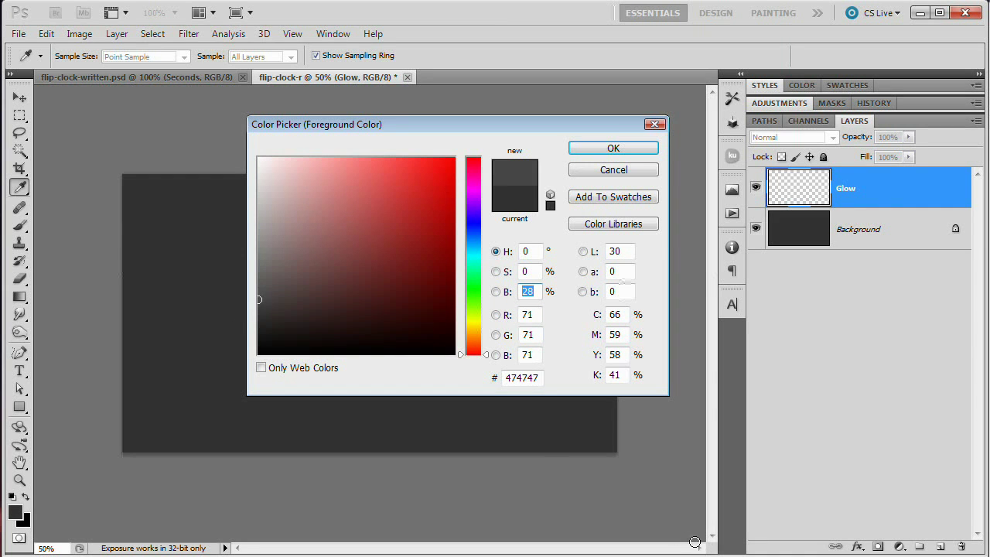
left_click_drag(540, 377, 504, 378)
left_click(540, 377)
left_click(610, 148)
Draw a radial gradient on the Glow layer from the canvas center to just beyond its right edge
key("g")
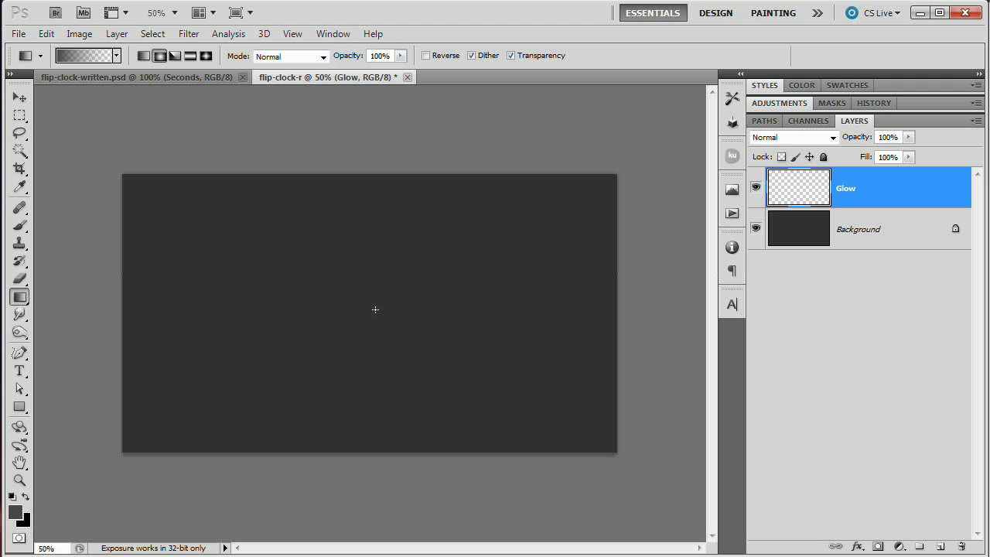
left_click_drag(368, 312, 642, 317)
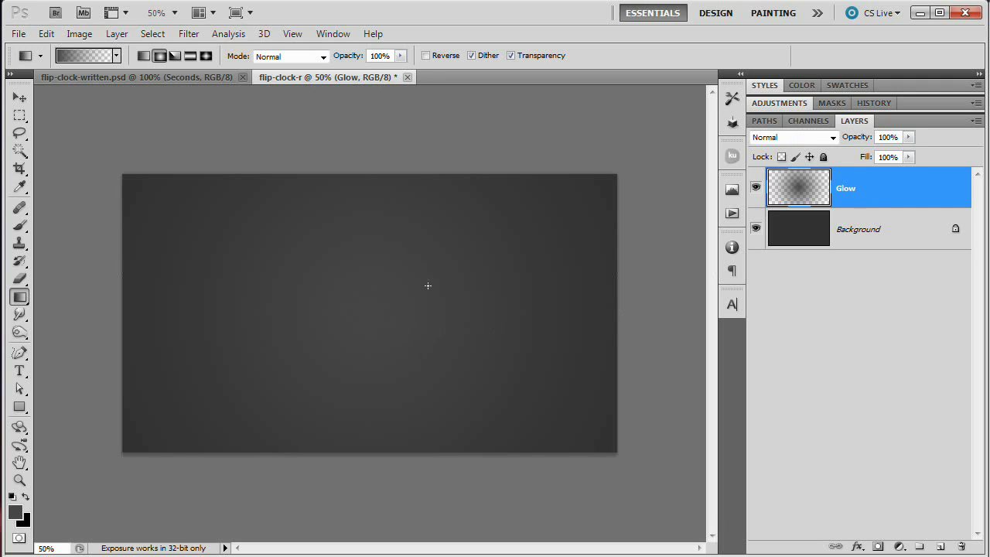
key("ctrl+plus")
key("ctrl+plus")
key("ctrl+plus")
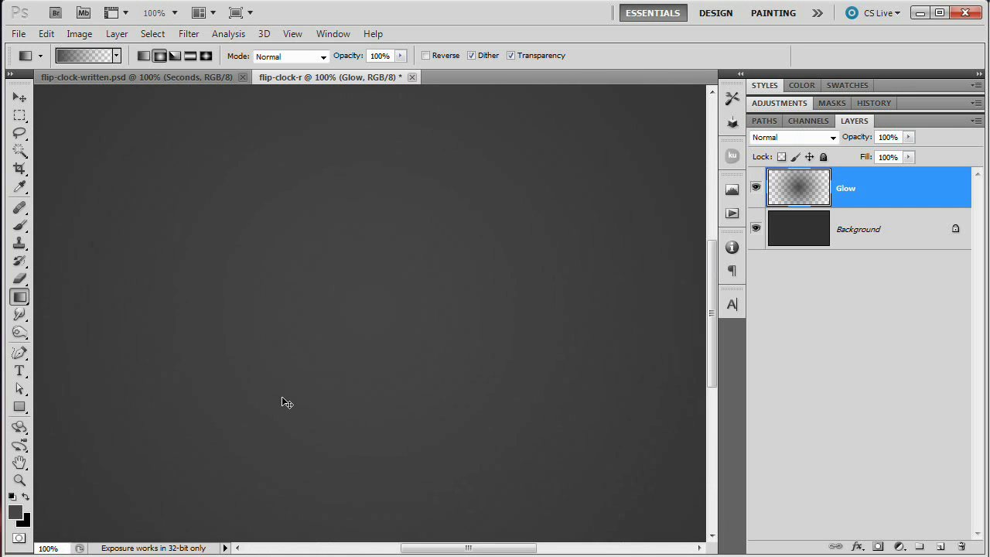
key("ctrl+minus")
key("ctrl+minus")
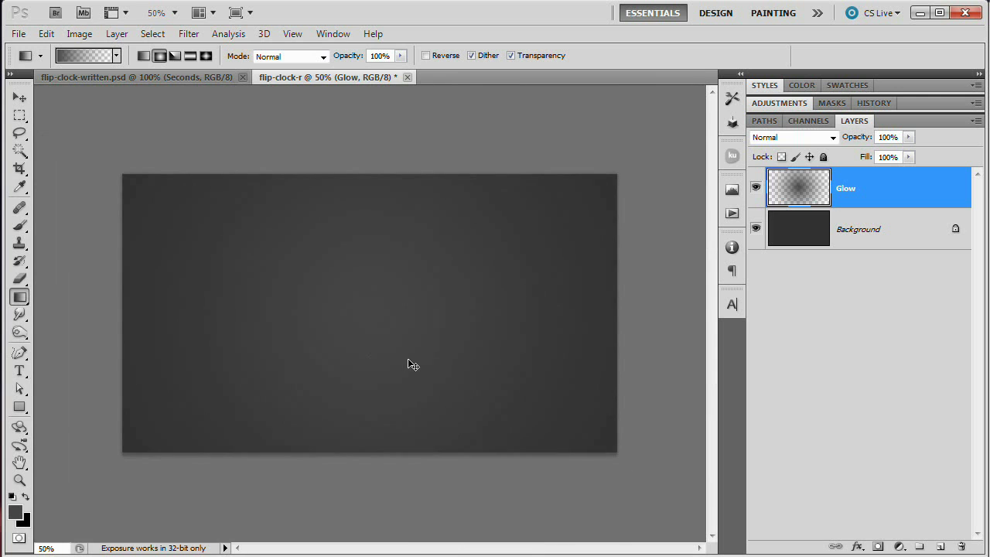
key("ctrl+plus")
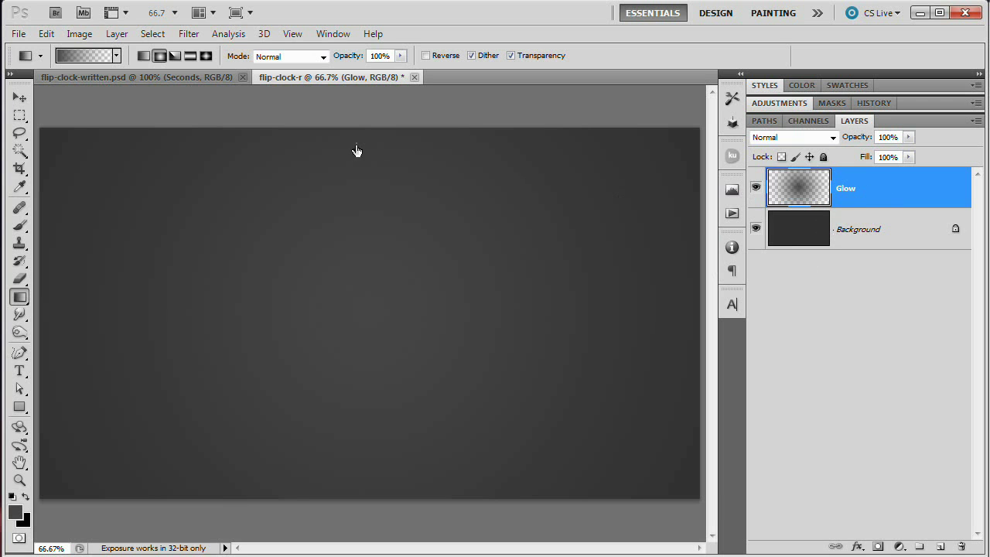
Apply the Add Noise filter to the Glow layer with 3% amount, Uniform distribution and Monochromatic enabled
left_click(188, 33)
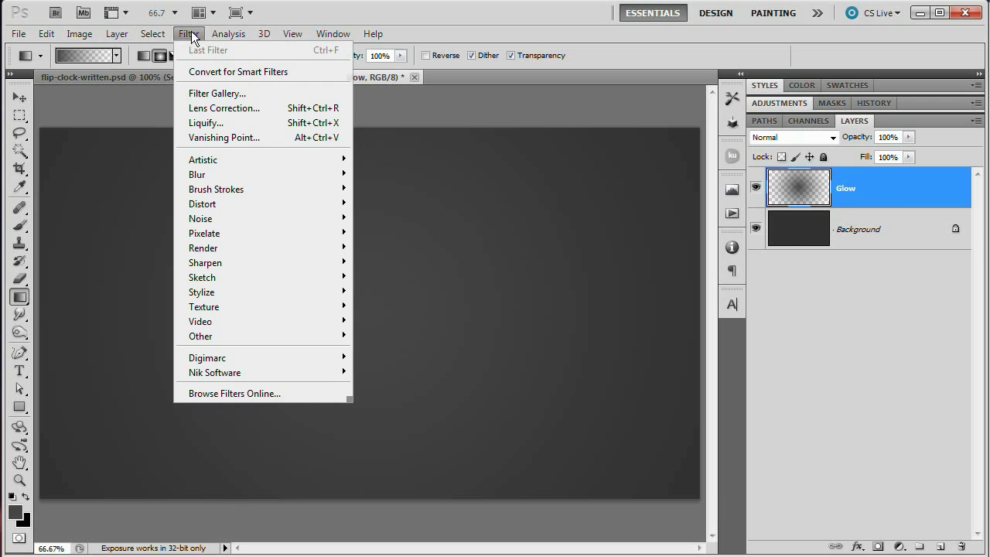
mouse_move(243, 174)
mouse_move(245, 212)
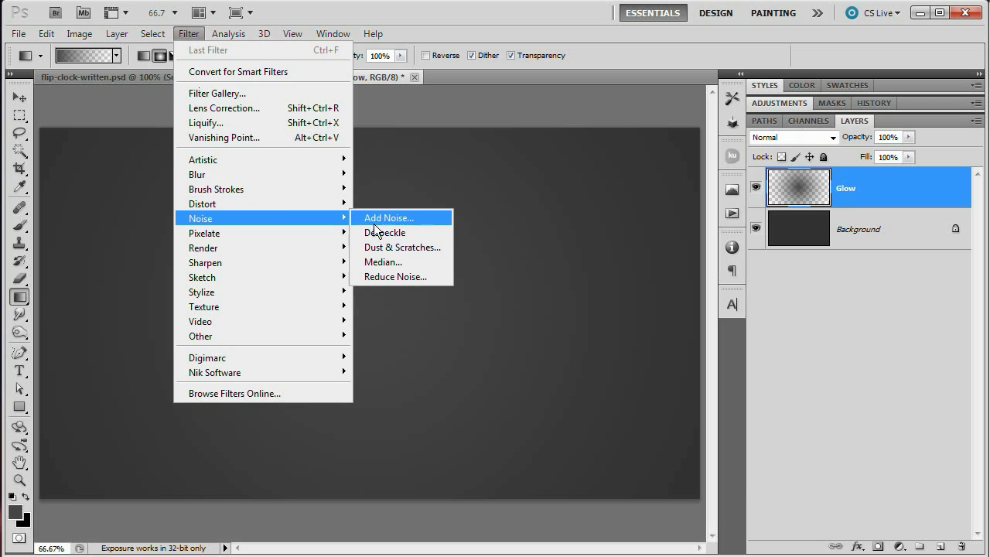
left_click(380, 218)
left_click_drag(398, 161, 427, 137)
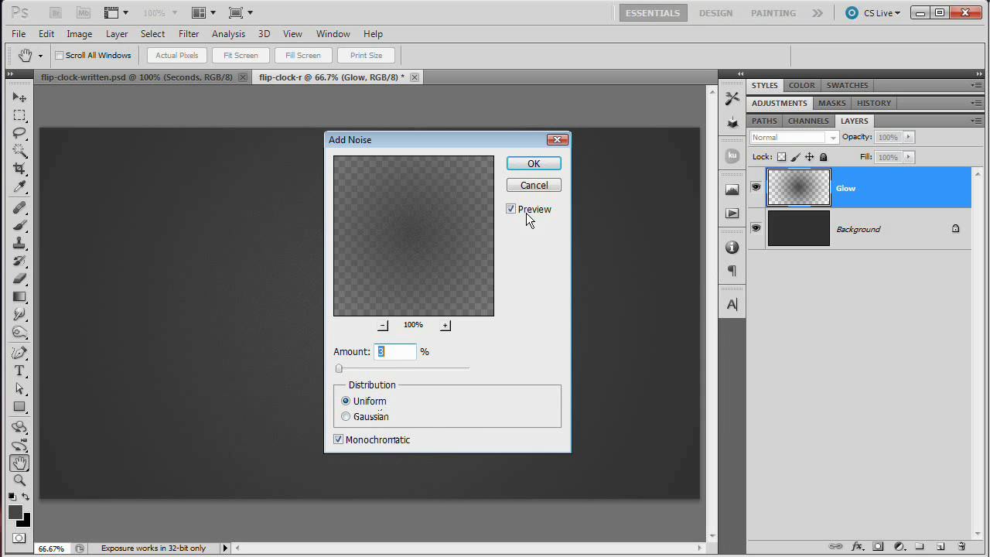
left_click(532, 164)
key("g")
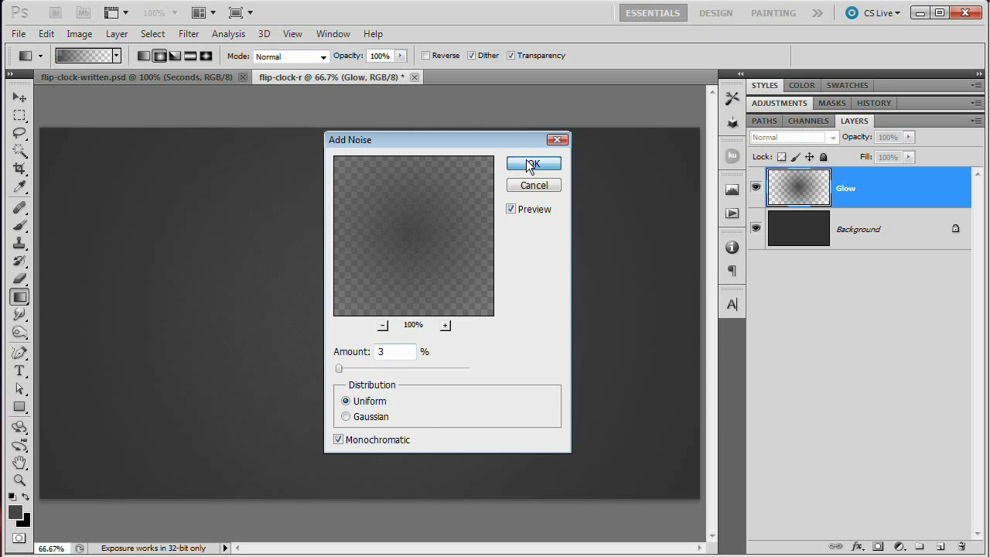
key("ctrl+plus")
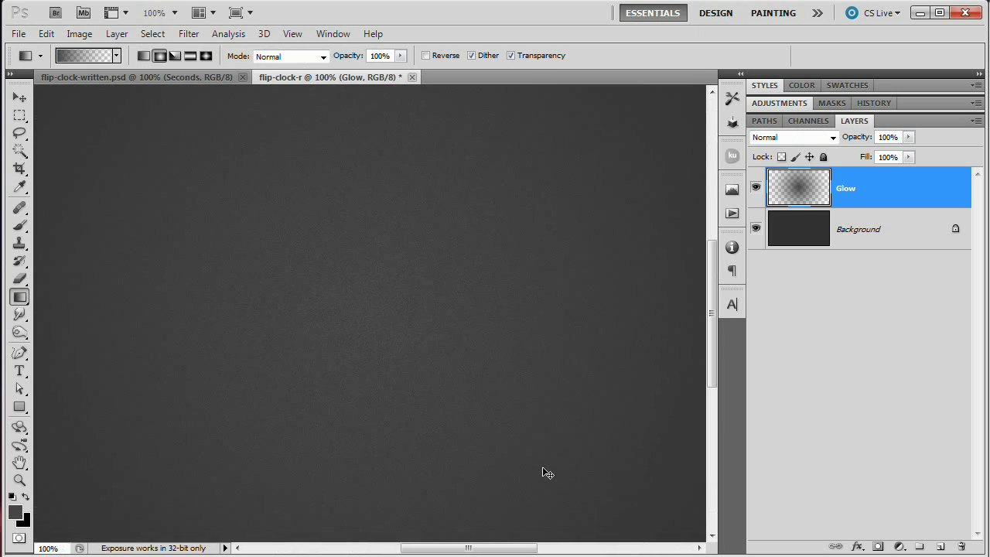
key("ctrl+minus")
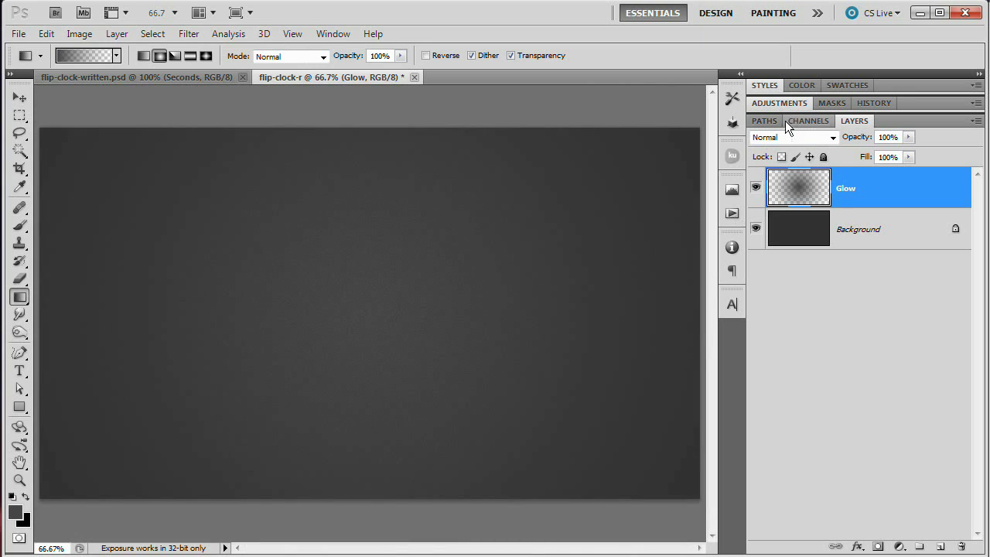
Set the Glow layer's blending mode to Screen
left_click(796, 139)
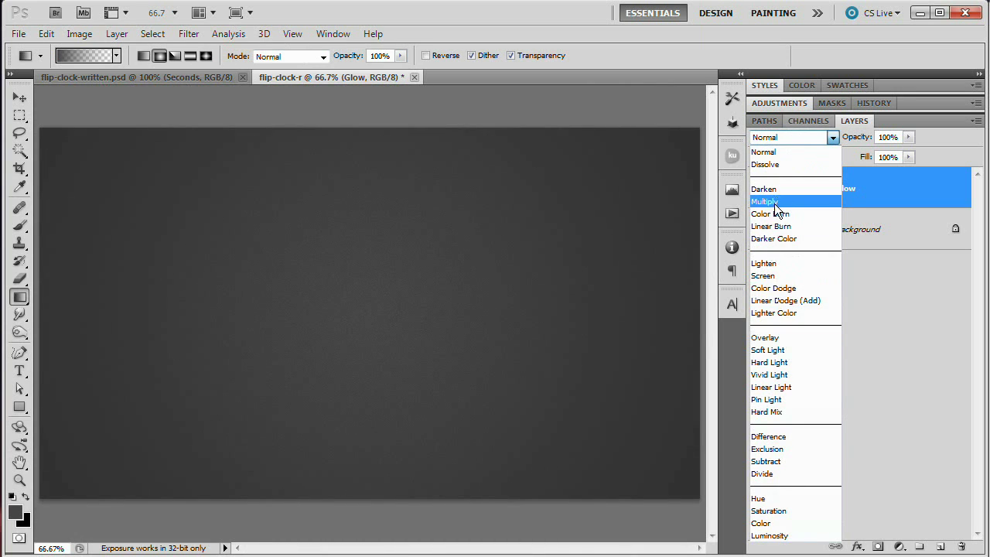
left_click(777, 275)
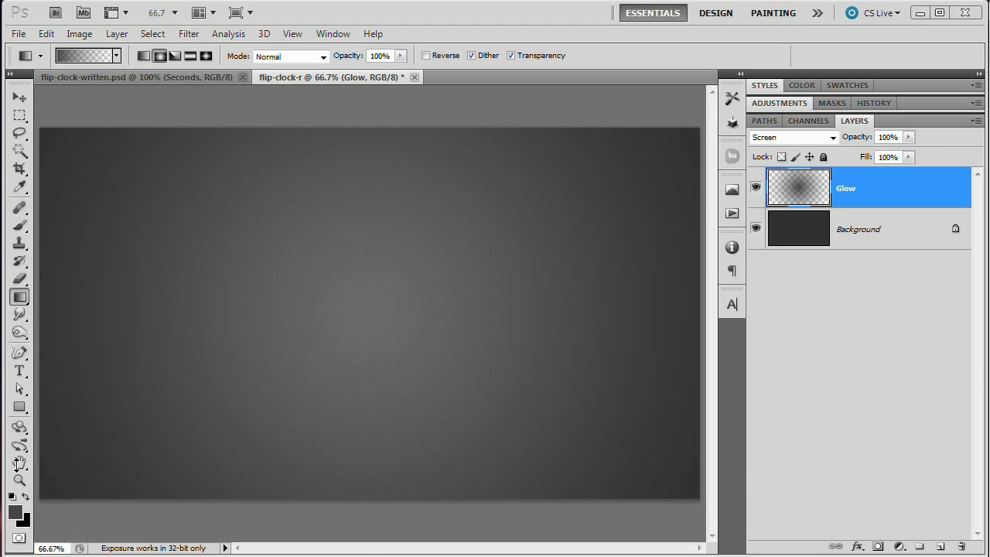
Check the hex value of the current foreground color
left_click(15, 512)
left_click(15, 512)
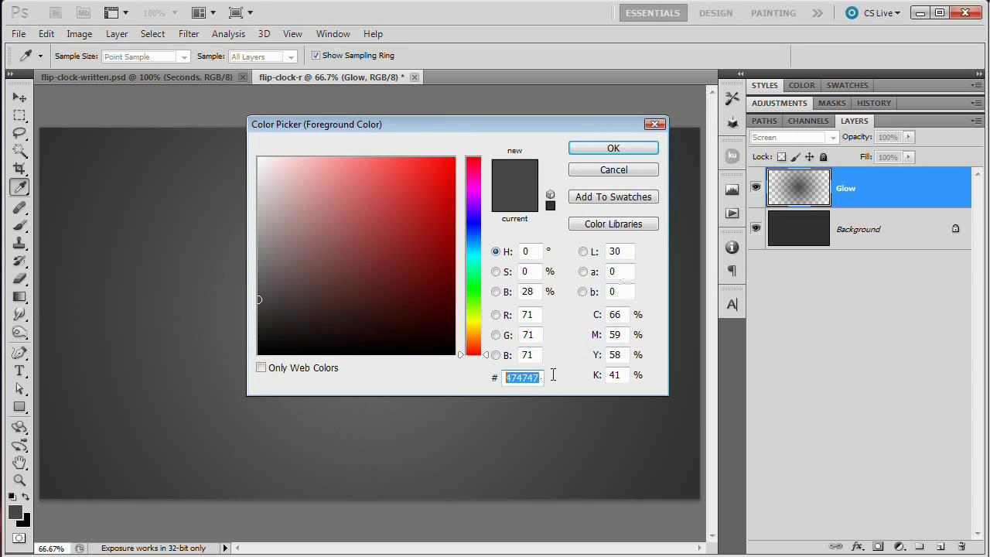
left_click_drag(568, 125, 448, 160)
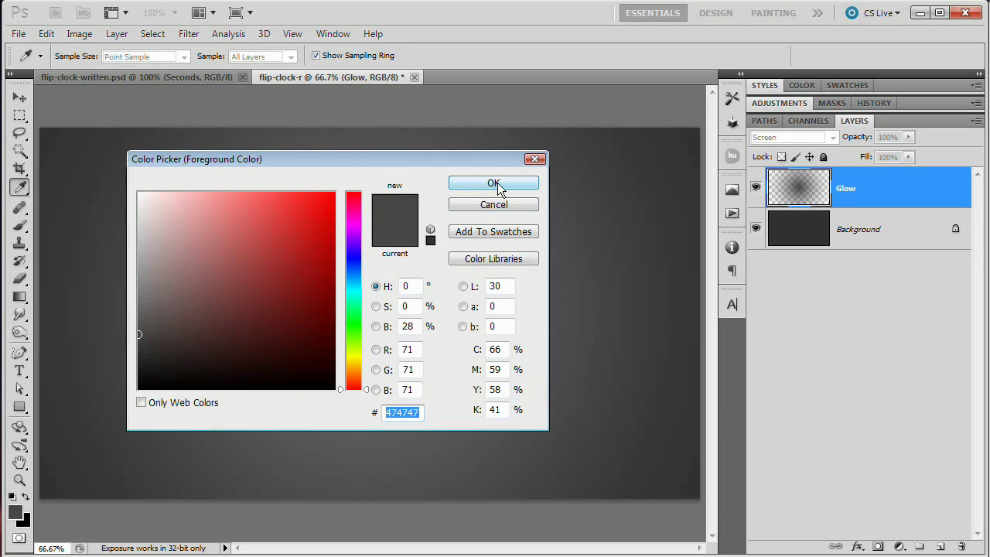
left_click(497, 182)
Activate the Rectangle tool in shape layer mode and display the Info panel for reading dimensions
left_click_drag(19, 407, 63, 406)
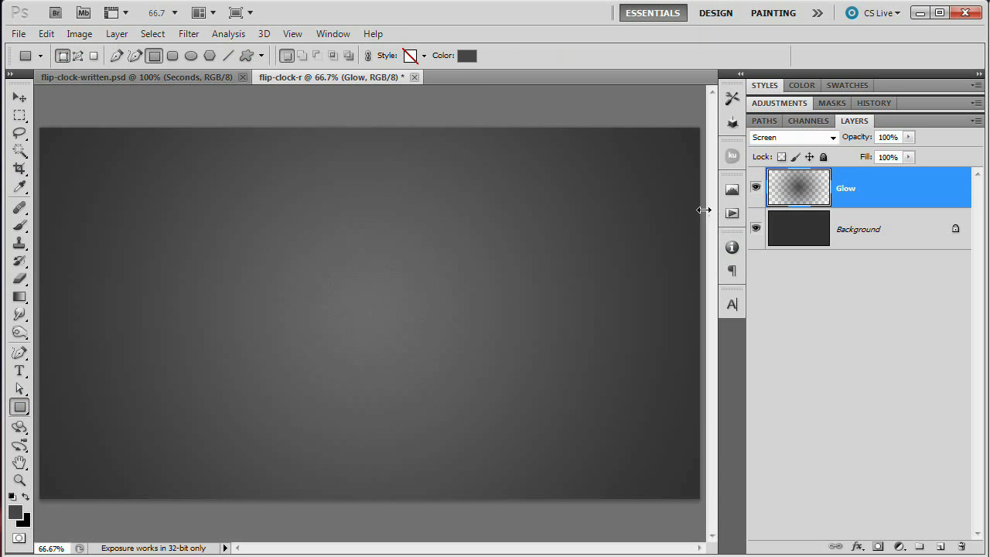
left_click(341, 34)
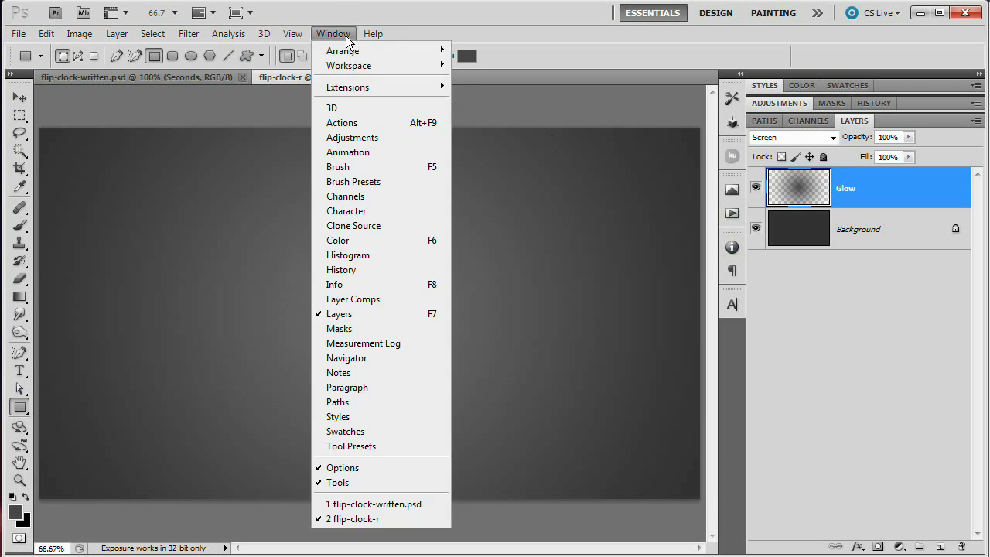
left_click(374, 283)
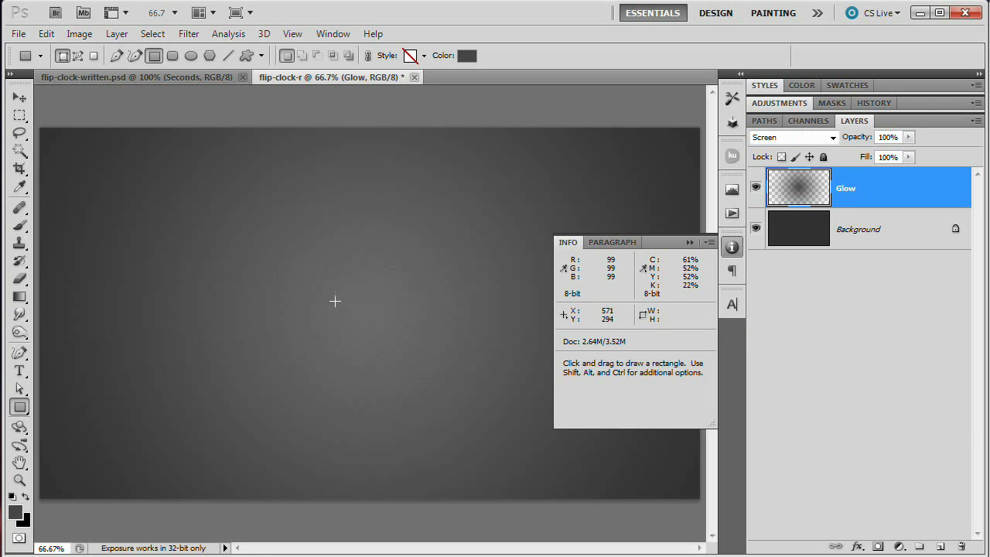
Draw a square shape layer slightly left of the canvas centre and collapse the Info panel
key("shift")
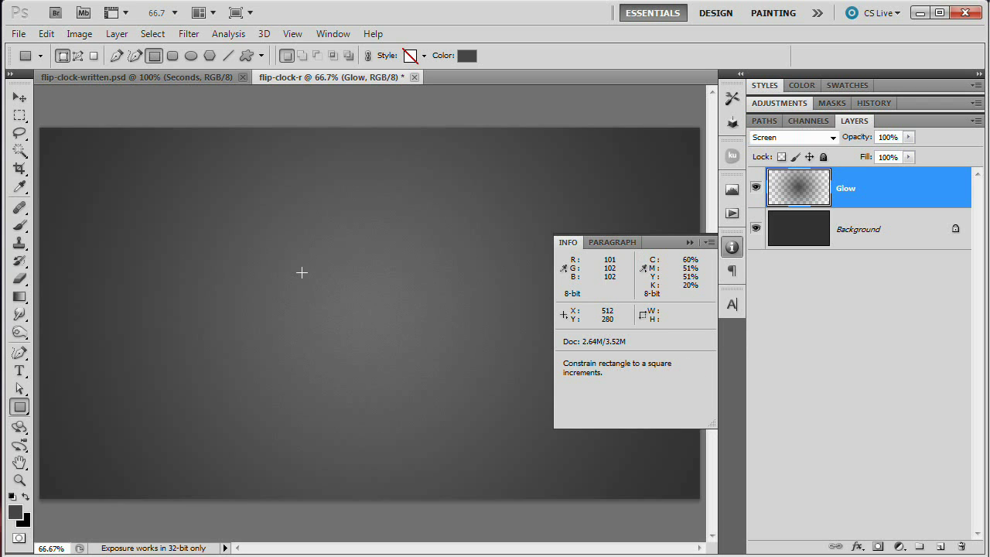
left_click_drag(292, 271, 394, 363)
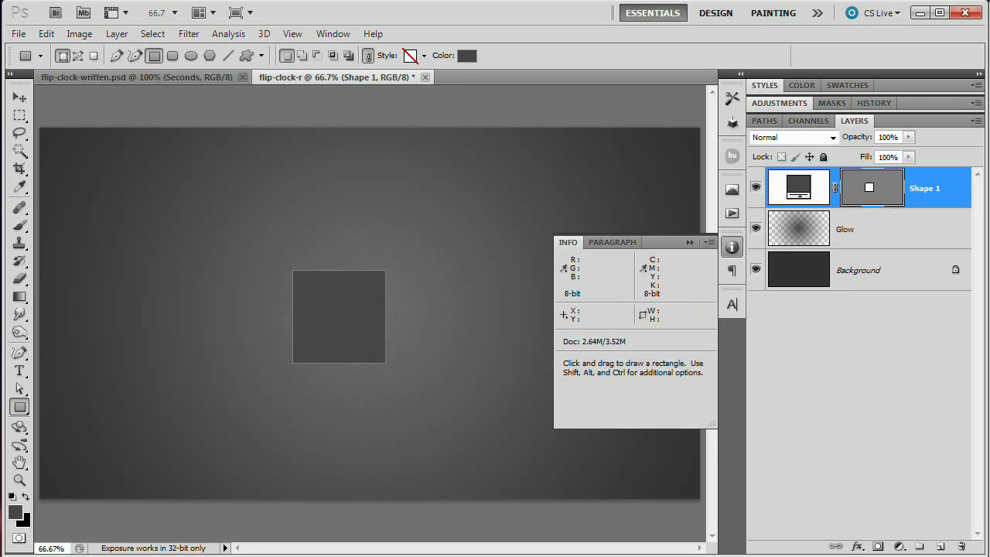
left_click(729, 246)
Add a Gradient Overlay layer style to the square shape
key("z")
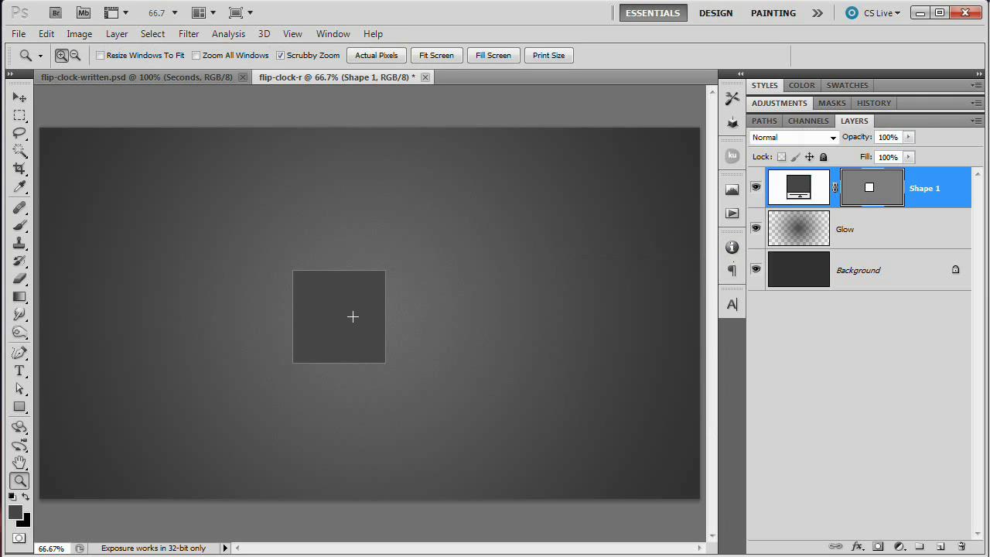
left_click(353, 319)
left_click(354, 319)
left_click_drag(364, 316, 412, 309)
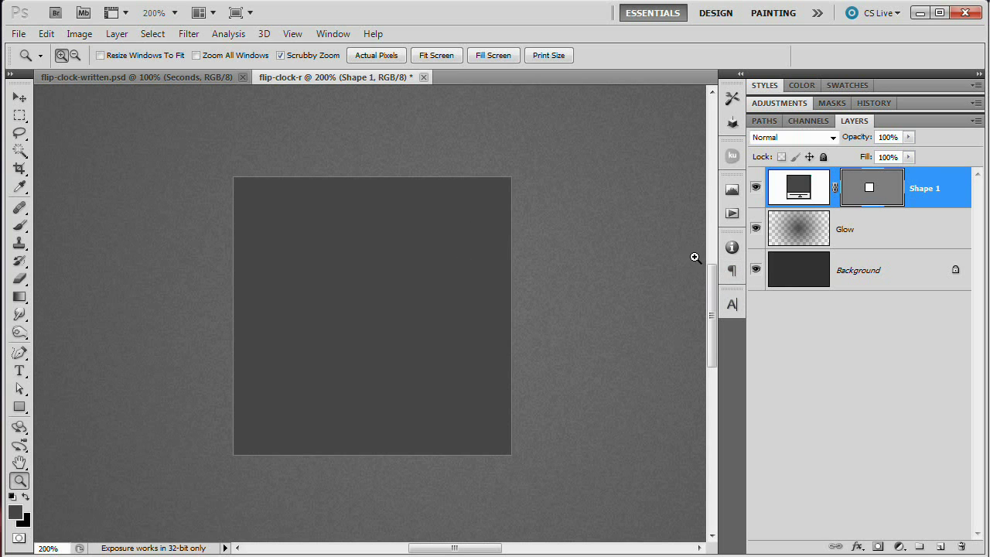
left_click(125, 34)
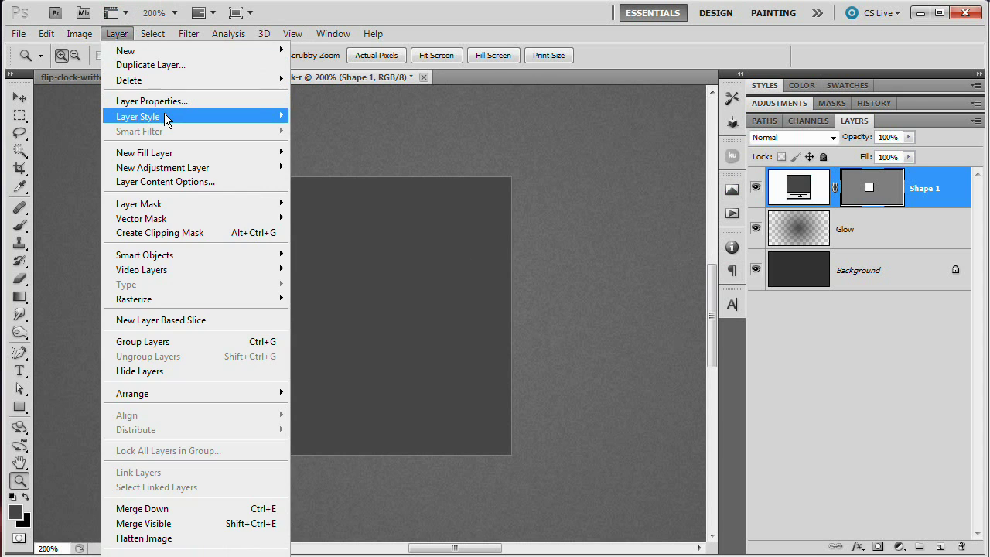
mouse_move(172, 117)
left_click(323, 241)
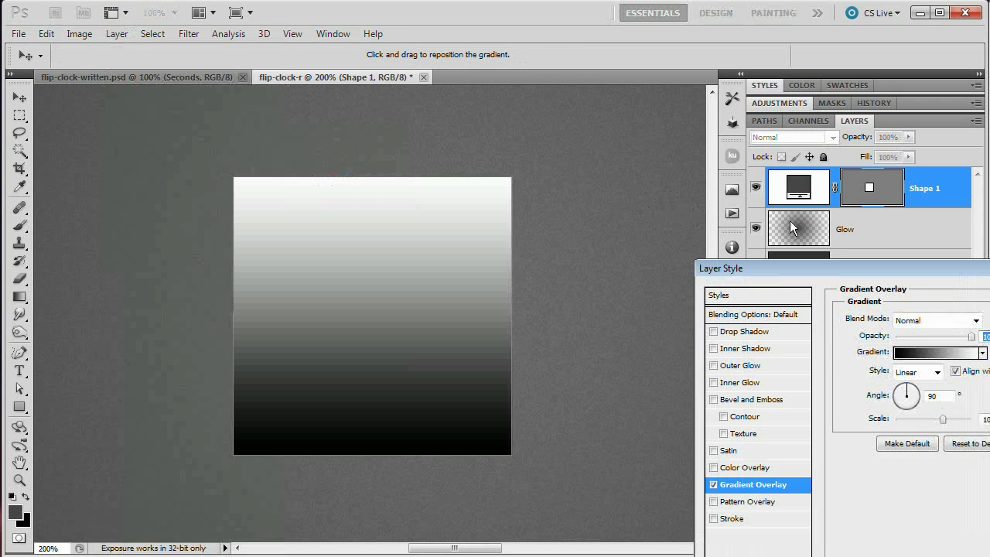
left_click_drag(953, 273, 696, 164)
Edit the overlay gradient to run from black 000000 at the start stop to 262626 at the end stop
left_click(679, 243)
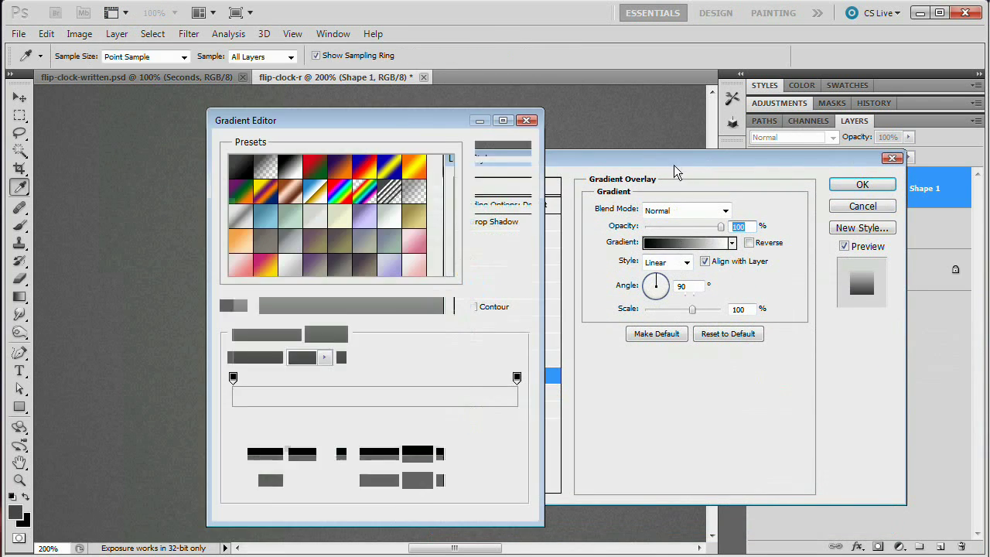
left_click_drag(407, 123, 702, 64)
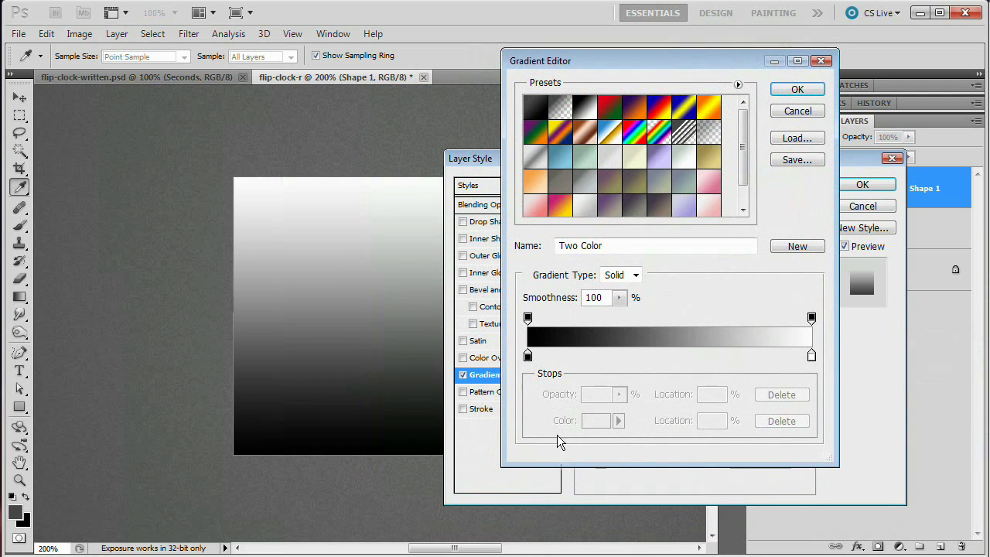
double_click(528, 356)
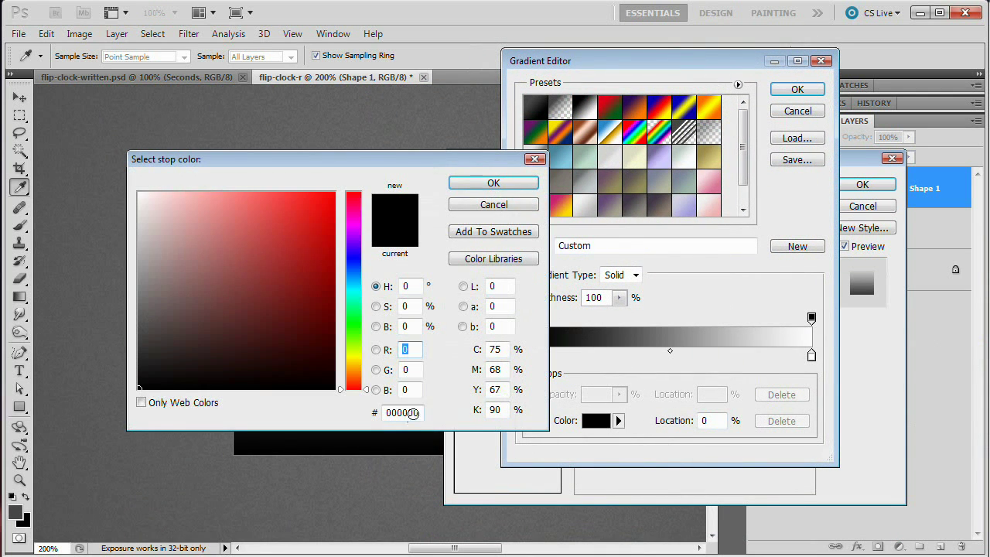
left_click(499, 183)
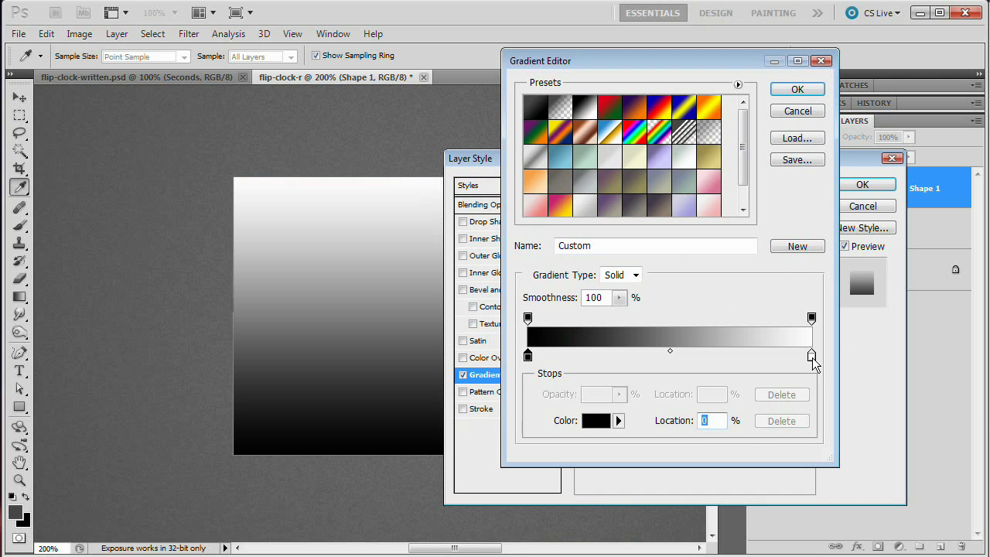
double_click(811, 356)
left_click(410, 413)
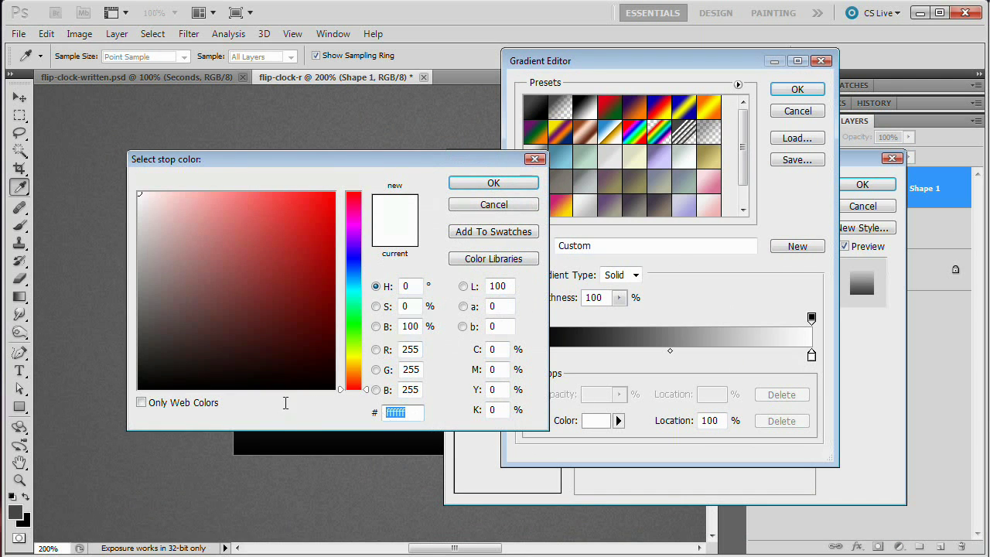
type("2626")
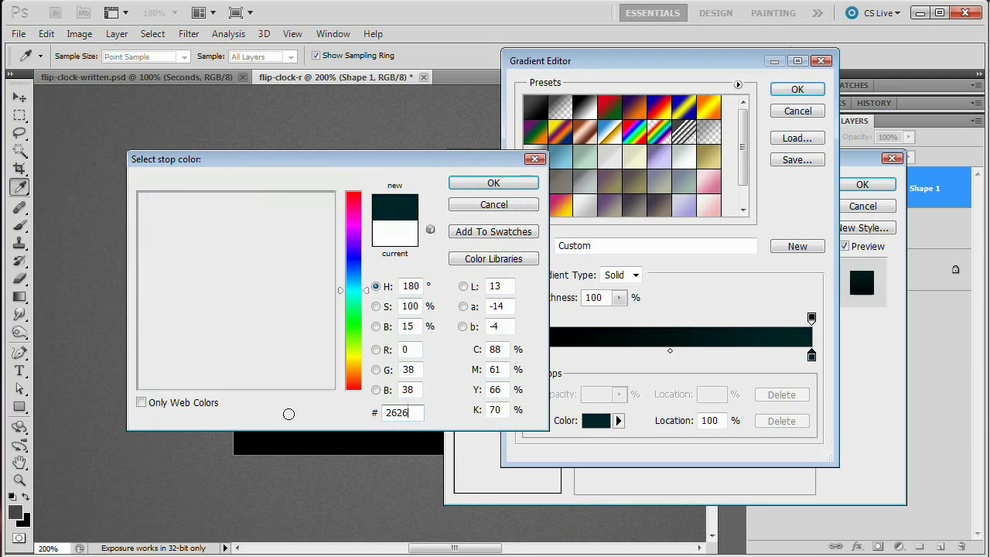
type("26")
left_click(493, 183)
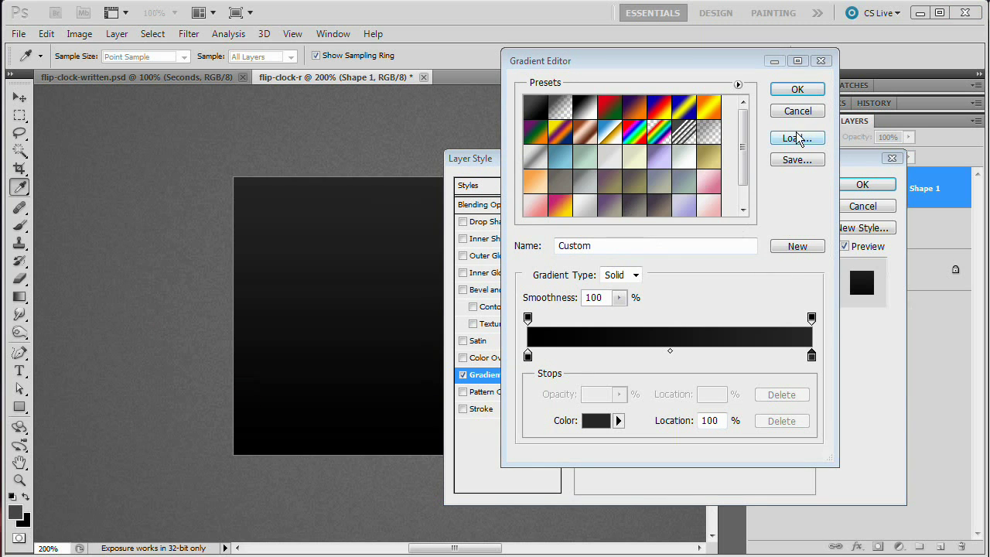
left_click_drag(741, 65, 658, 80)
left_click(699, 109)
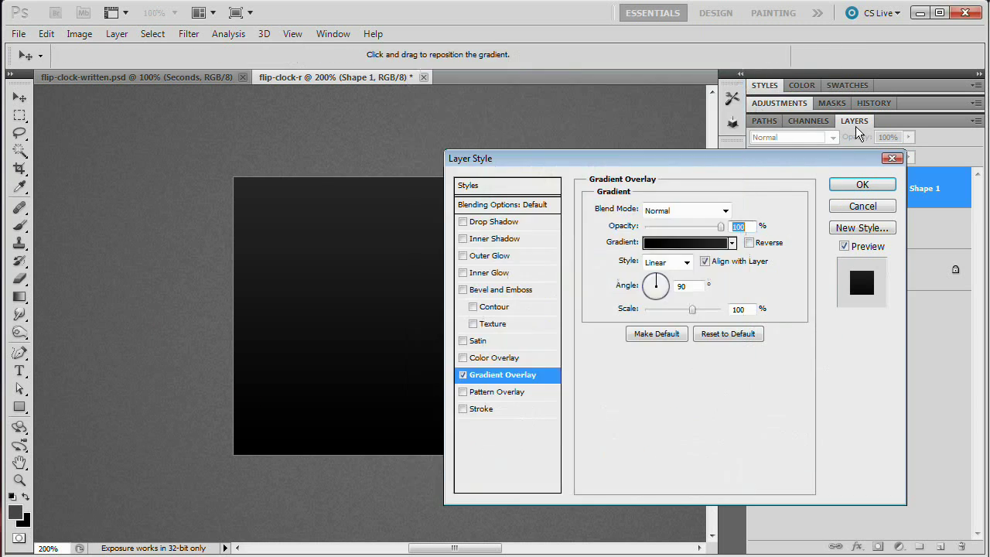
Compare the gradient overlay in both directions, leave Reverse enabled, and apply the layer style
left_click_drag(808, 158, 836, 134)
left_click(778, 220)
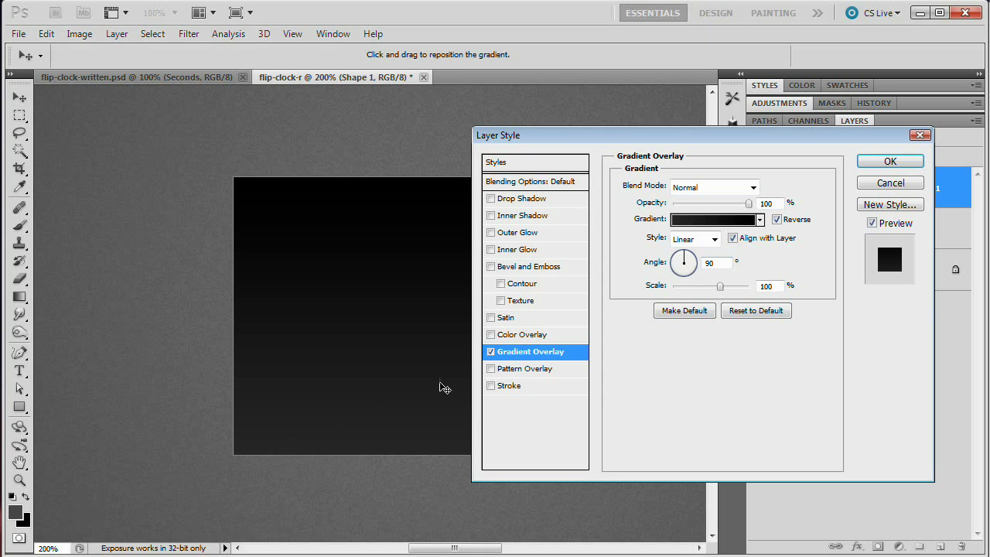
left_click(777, 220)
left_click(777, 220)
left_click(777, 220)
left_click(777, 220)
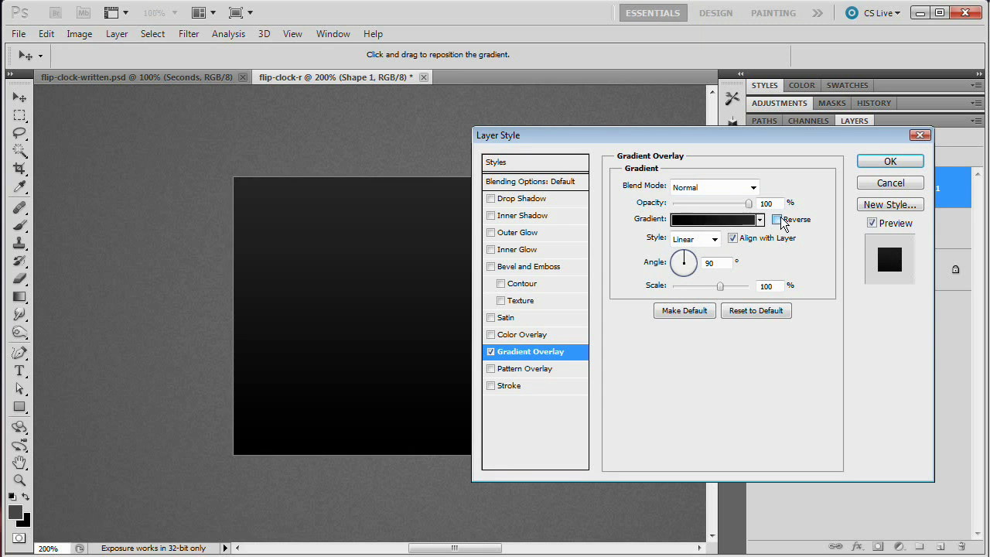
left_click_drag(712, 140, 734, 147)
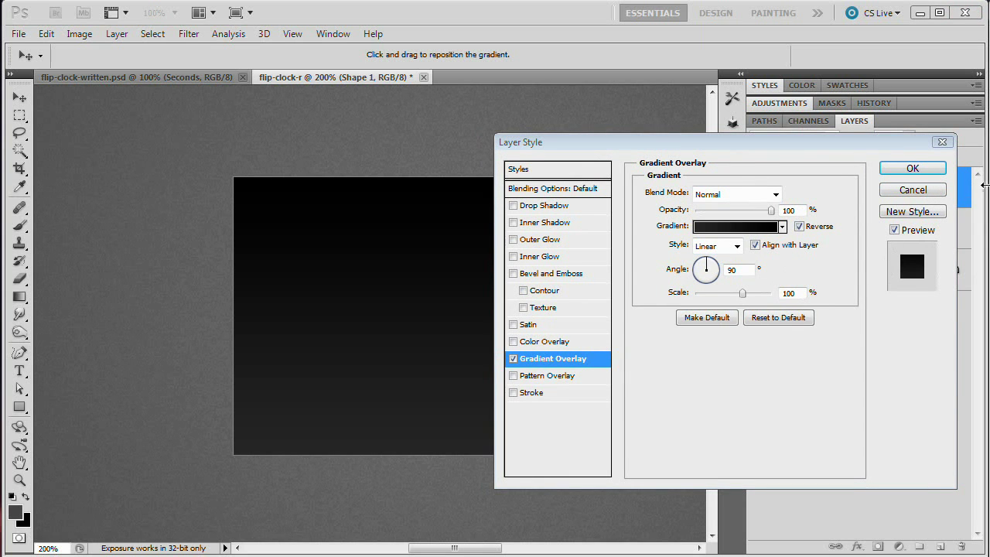
left_click_drag(711, 144, 640, 136)
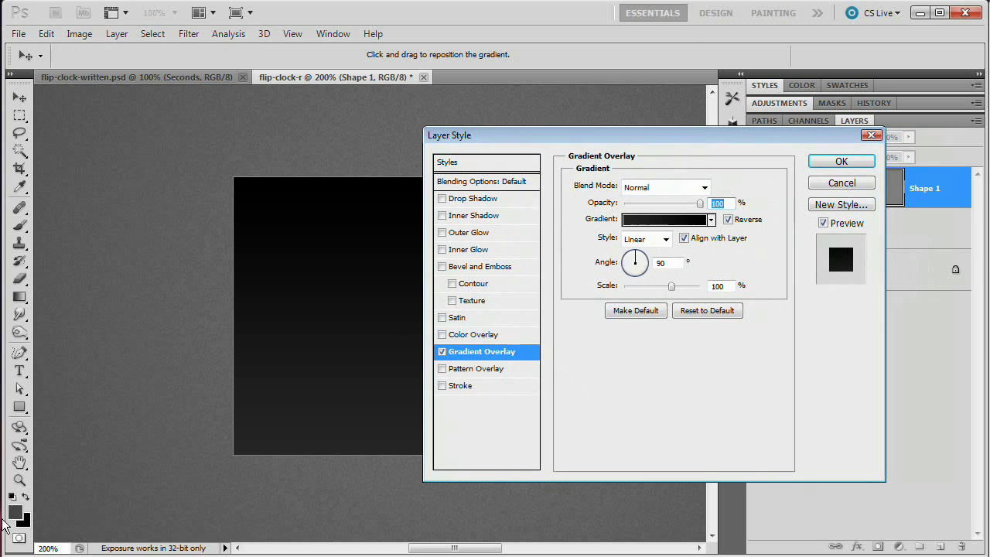
left_click(842, 162)
Make white the foreground color with black as background, and add a Stroke layer style to the square
key("d")
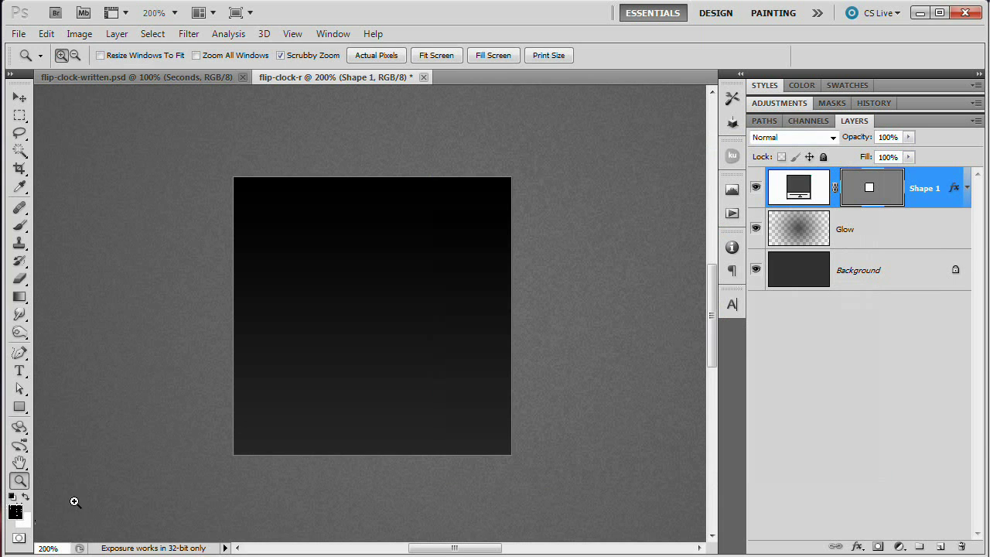
key("x")
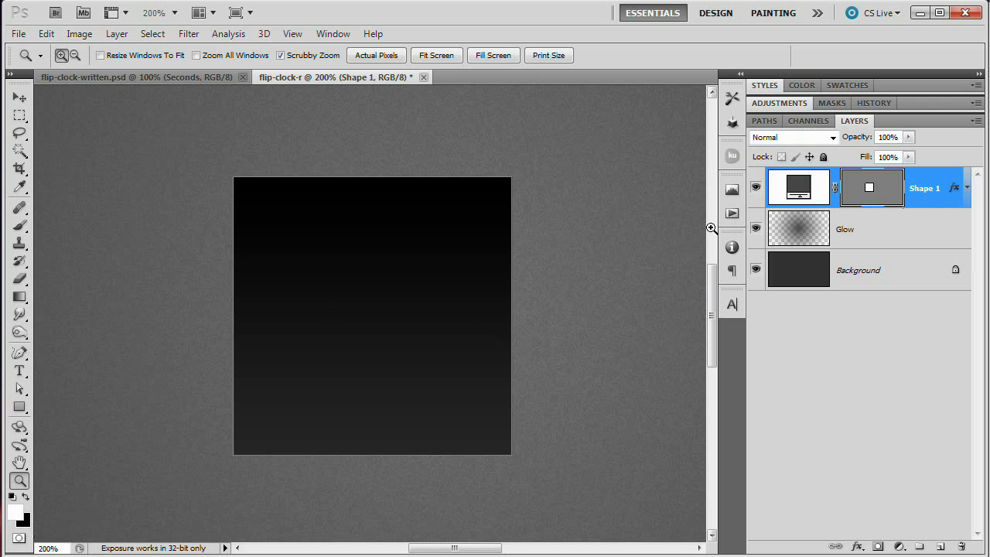
left_click(127, 34)
mouse_move(173, 114)
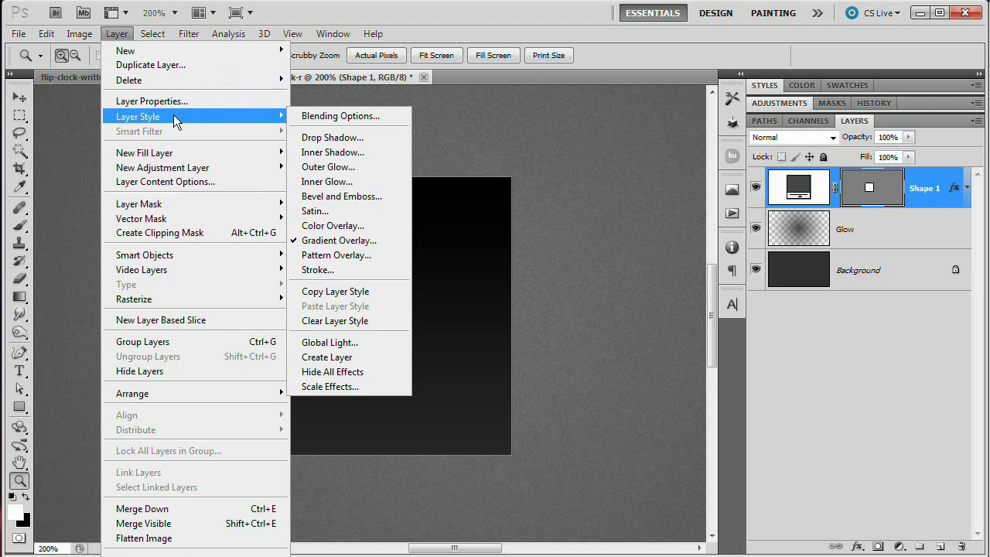
left_click(329, 271)
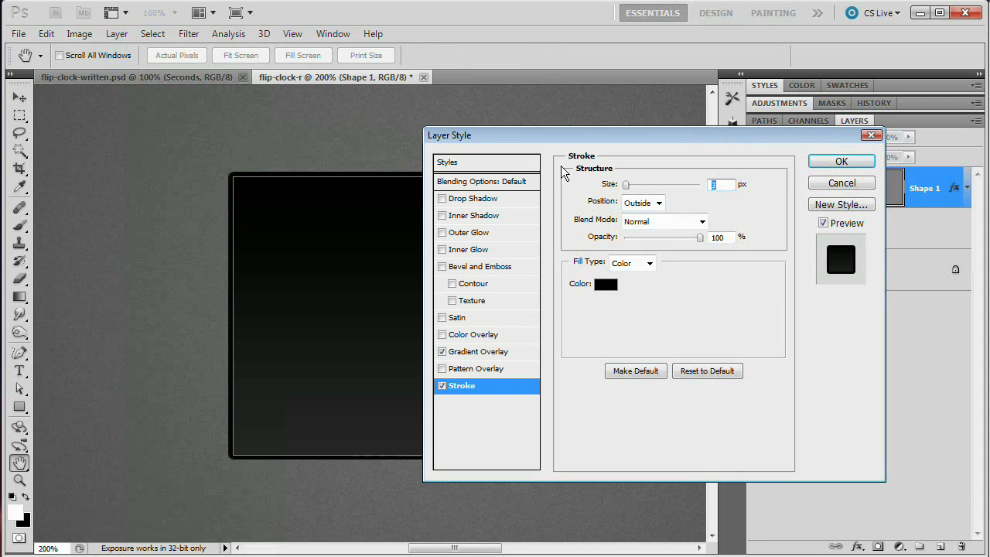
left_click_drag(610, 137, 686, 121)
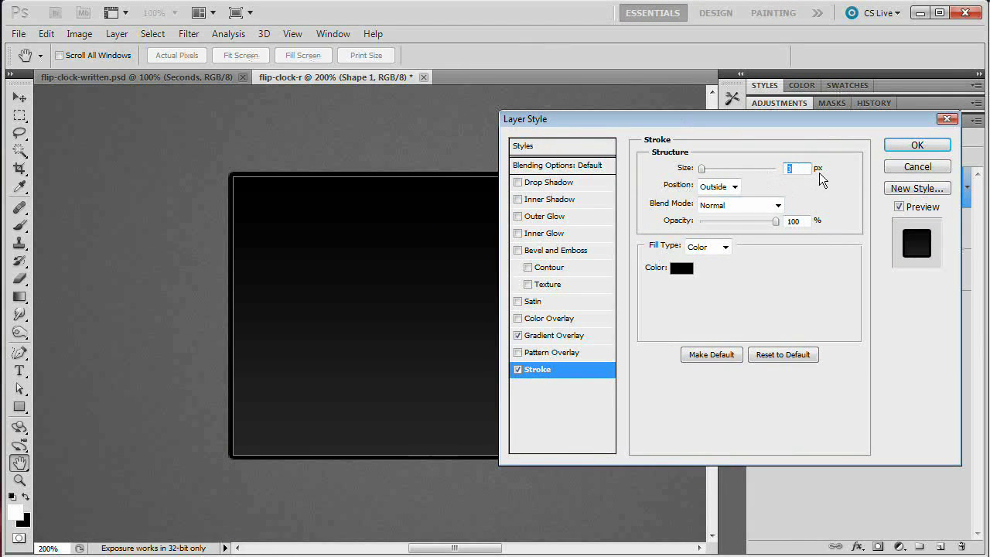
Set the stroke's fill type to Gradient using the Foreground to Transparent preset
left_click(707, 247)
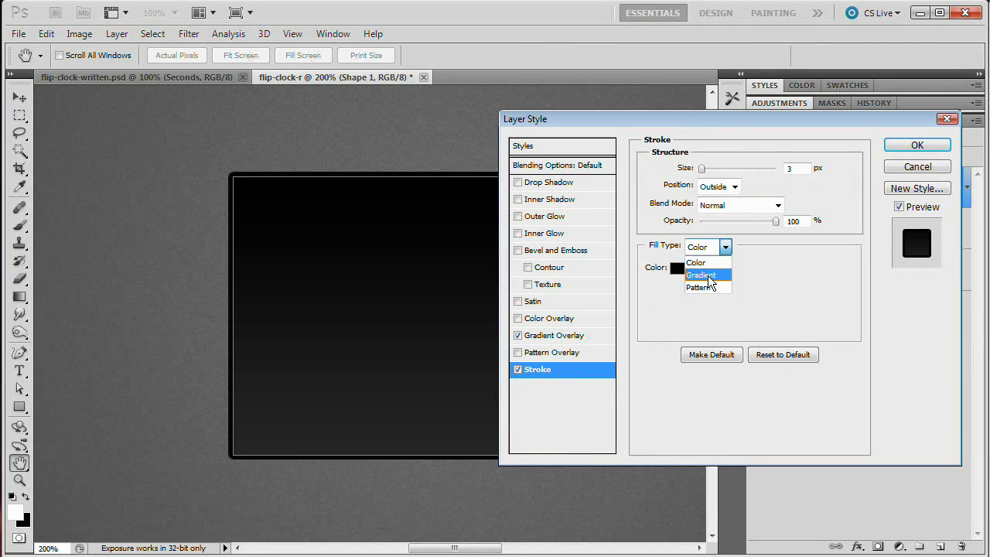
left_click(704, 275)
left_click(727, 269)
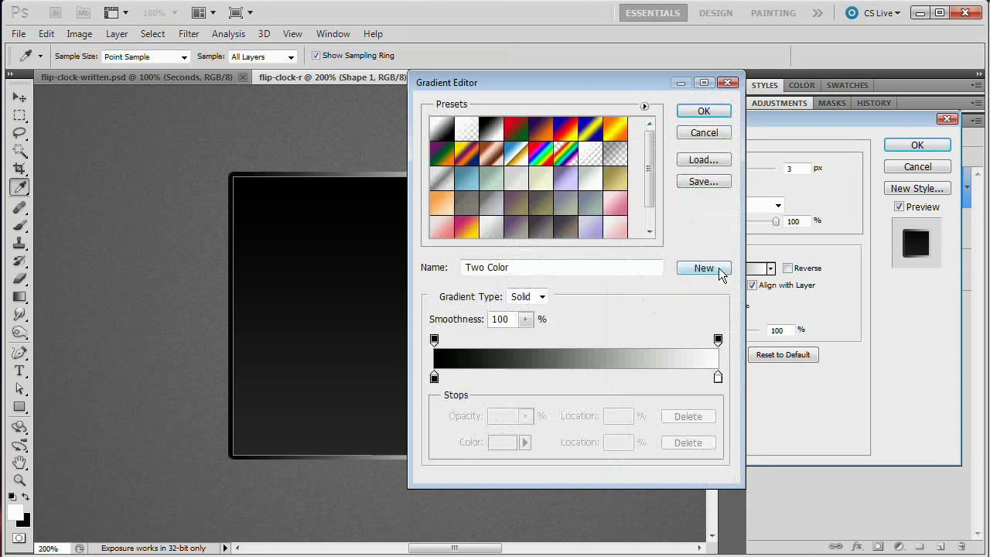
left_click(465, 130)
left_click(710, 112)
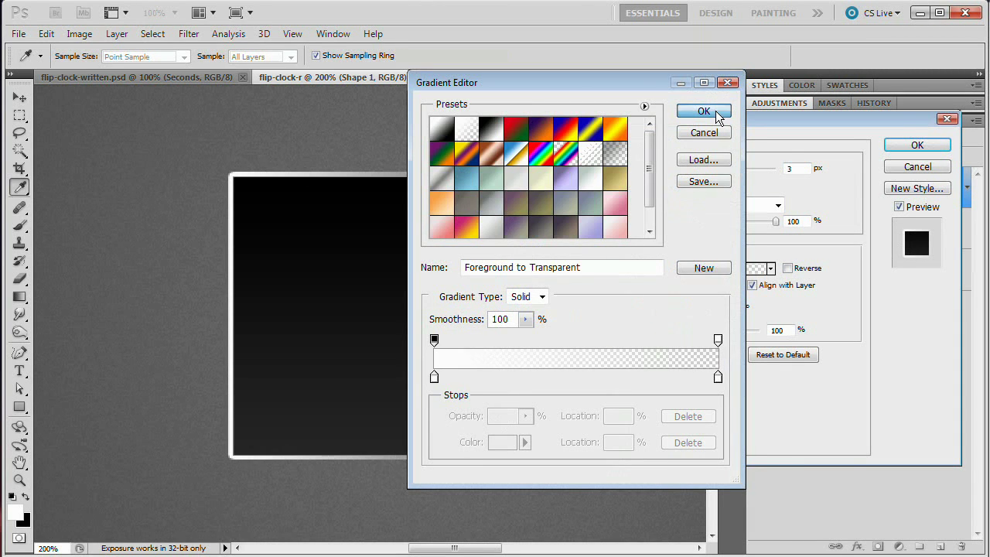
Position the stroke Inside with a size of 1 px and a gradient angle of 90°
left_click_drag(751, 124, 746, 105)
left_click(711, 165)
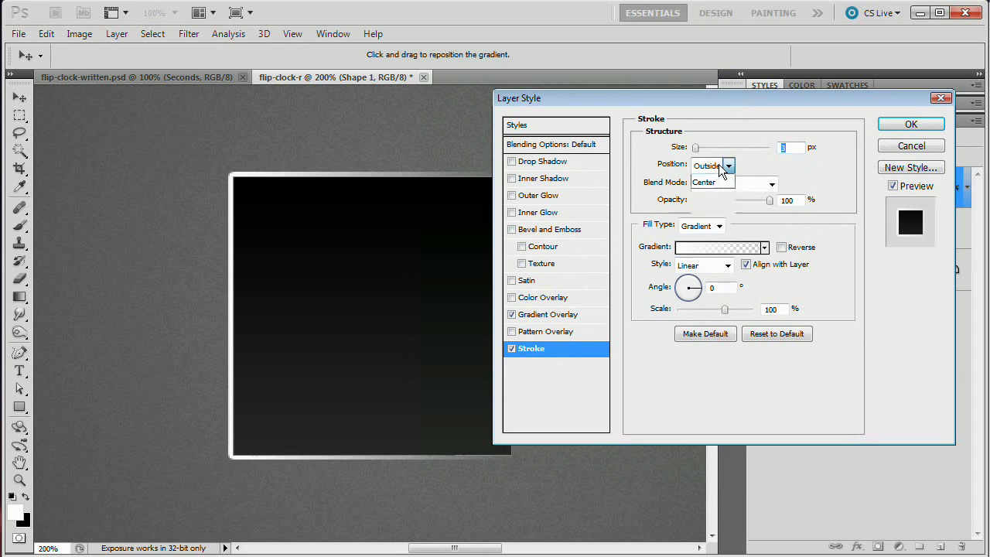
left_click(708, 191)
left_click(799, 149)
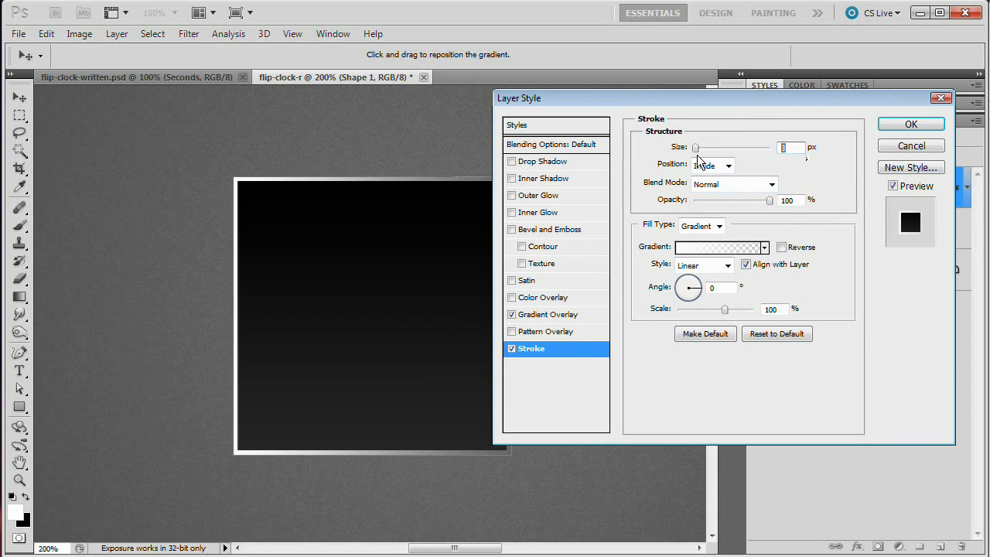
type("1")
left_click(719, 288)
type("90")
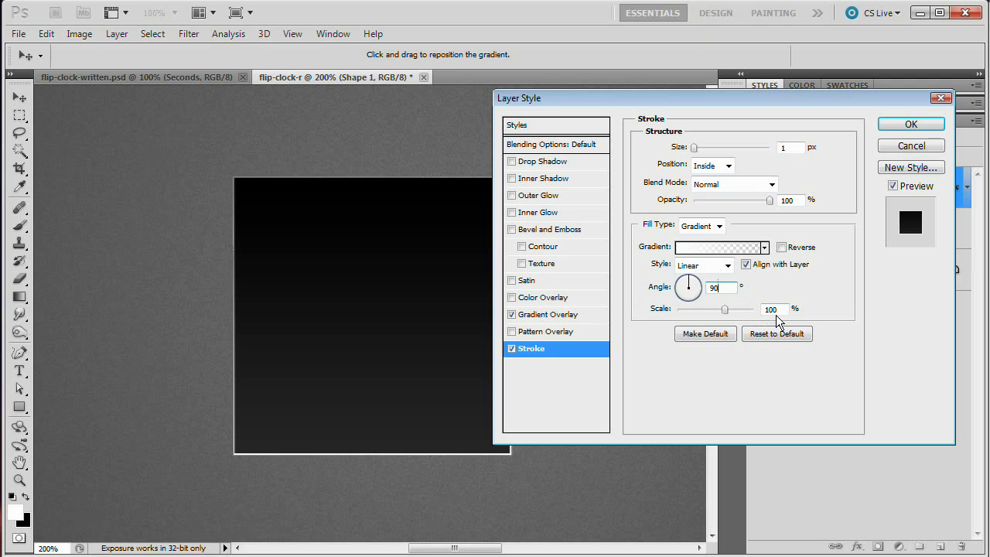
Reduce the stroke's opacity to 10% and apply the layer style
left_click_drag(739, 201, 706, 203)
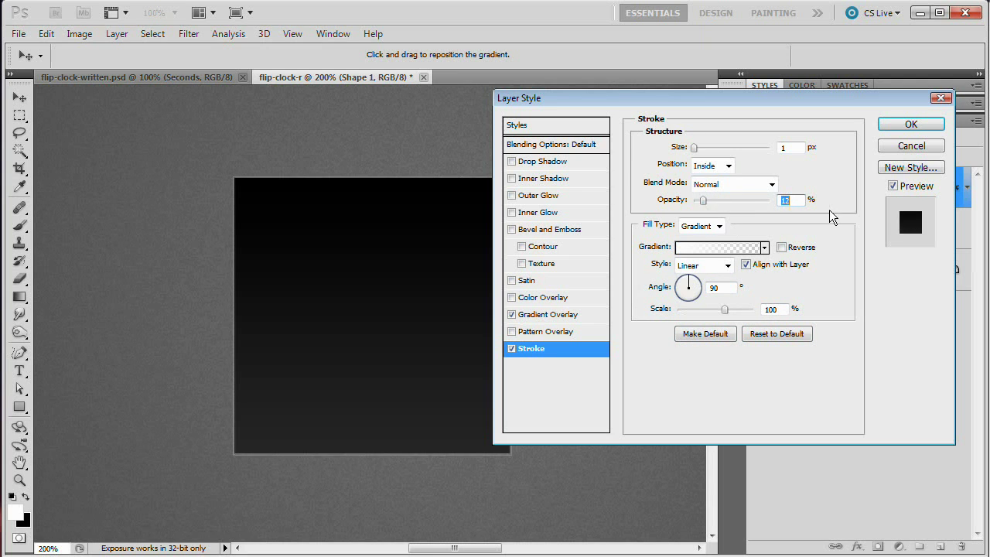
type("10")
left_click(910, 125)
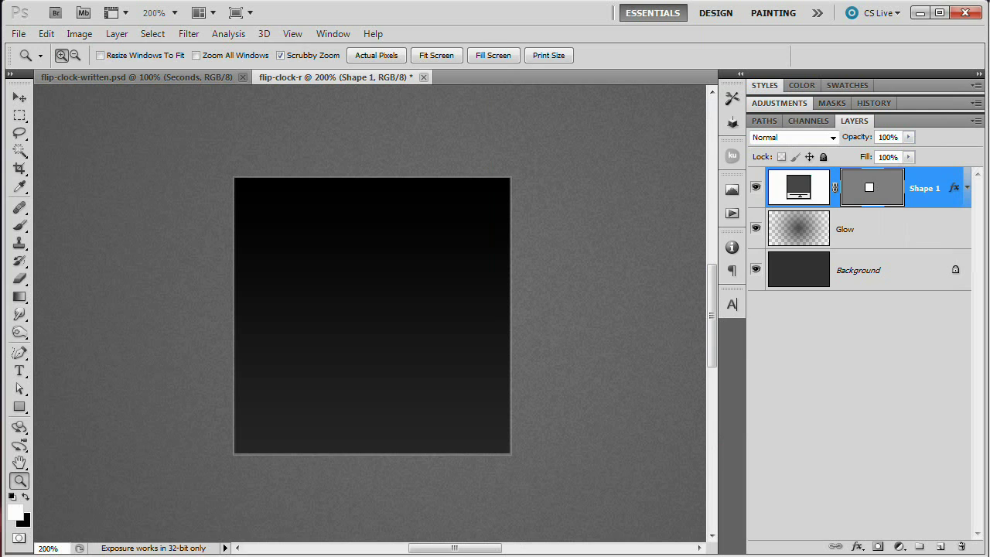
Rename the Shape 1 layer as Flip-Face
key("v")
key("alt+bracketleft")
double_click(851, 189)
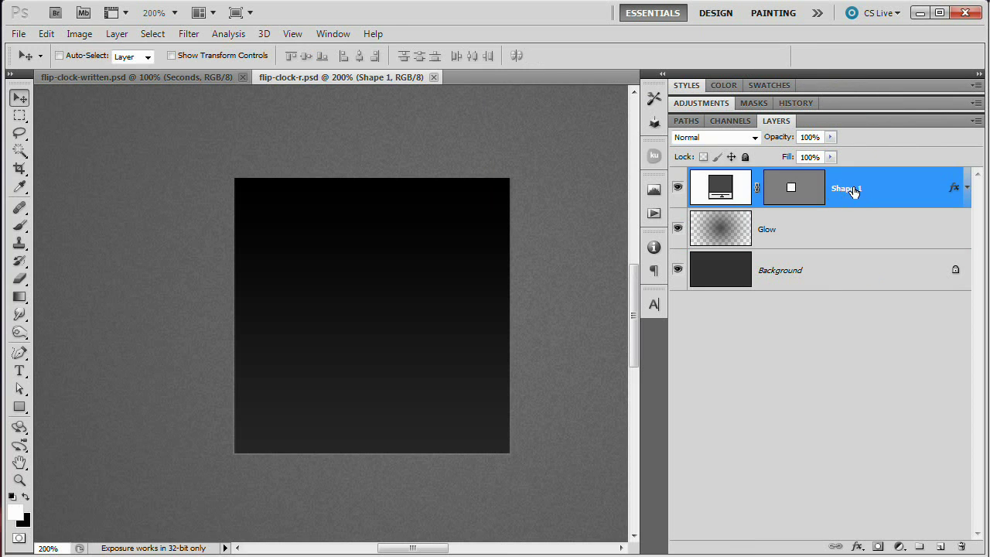
type("Flip-Face")
key("Return")
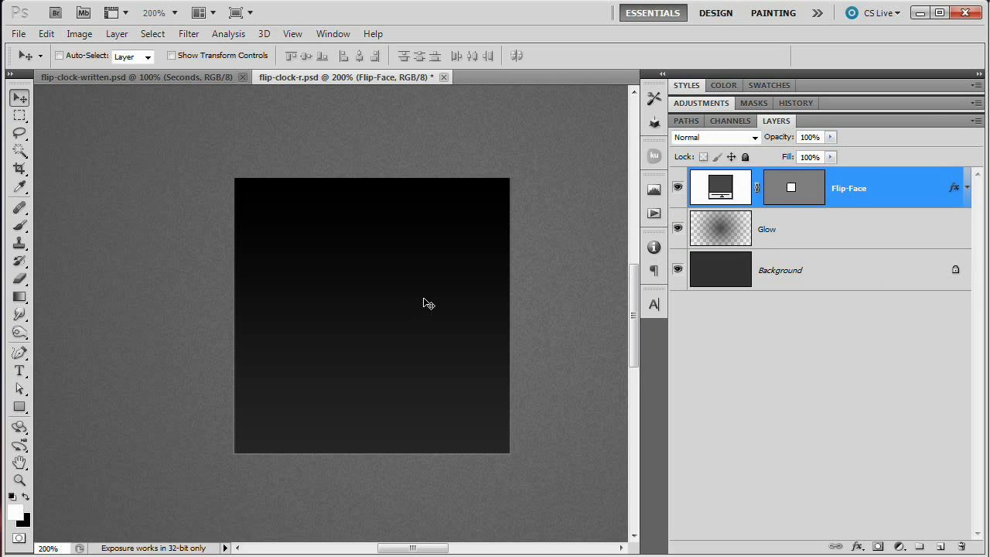
Duplicate the Flip-Face layer, name the copy Top-Front, and place it directly beneath Flip-Face
key("ctrl+j")
double_click(862, 195)
type("Top-Front")
key("Return")
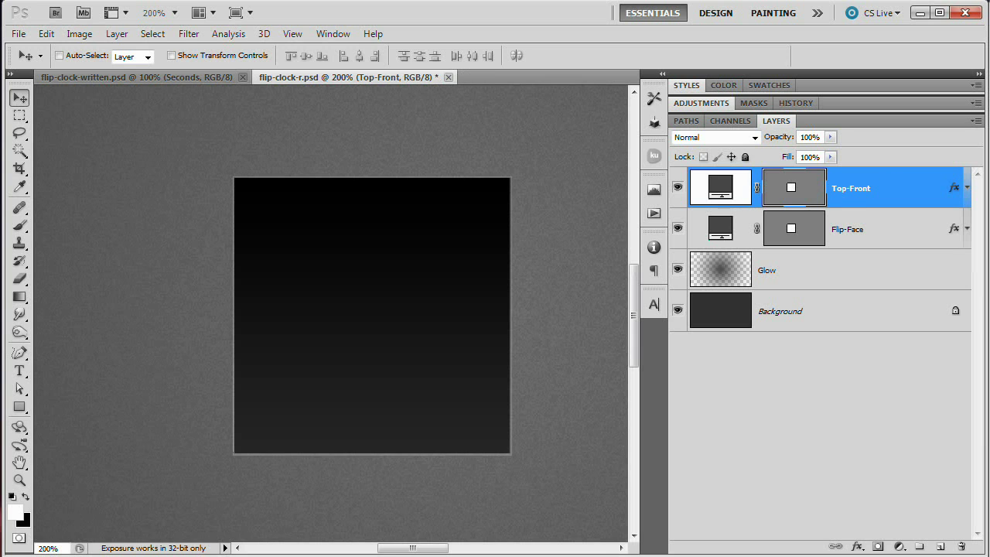
left_click_drag(774, 209, 733, 246)
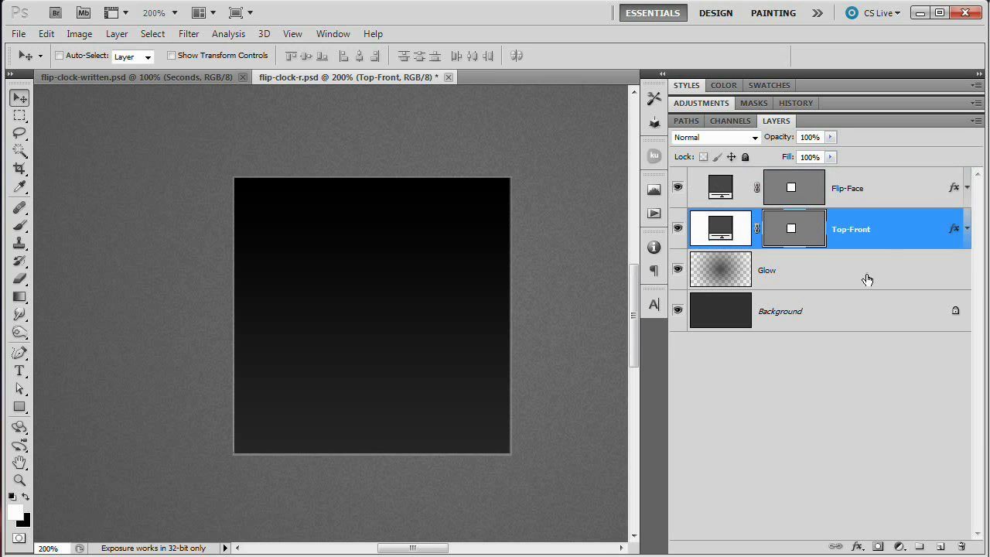
Clear the Top-Front layer's style and nudge the shape down about 5 px
left_click(116, 33)
mouse_move(149, 116)
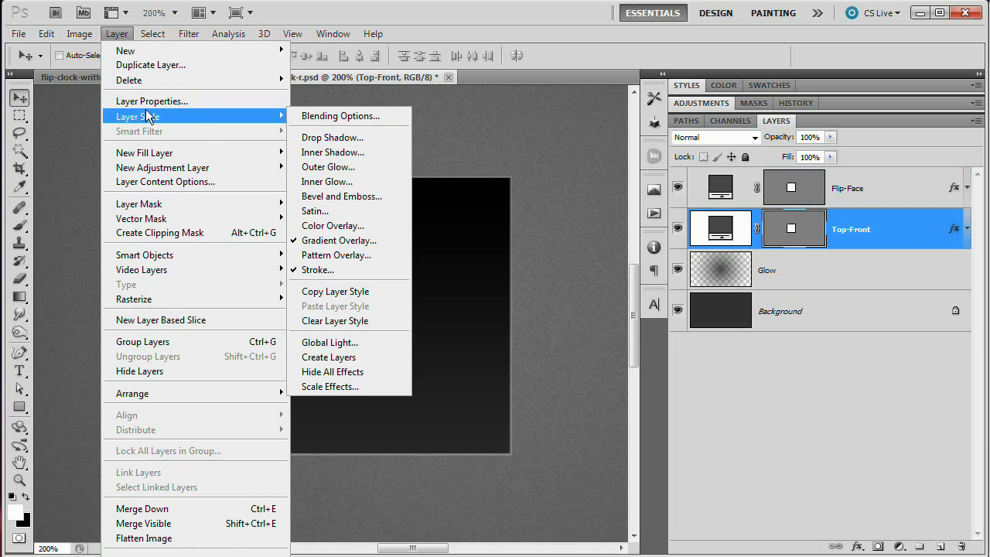
left_click(331, 321)
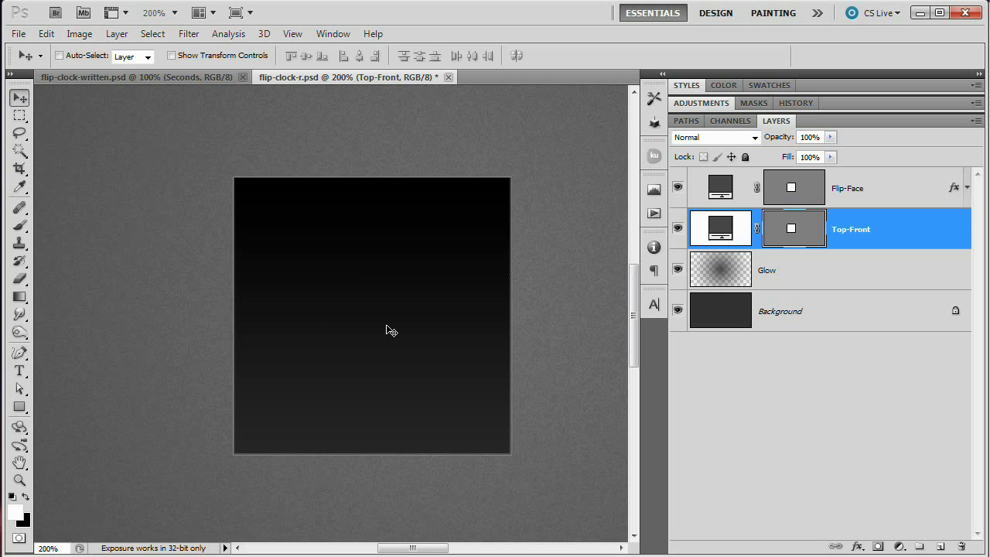
key("Down")
key("Down")
key("Down")
key("Down")
key("Down")
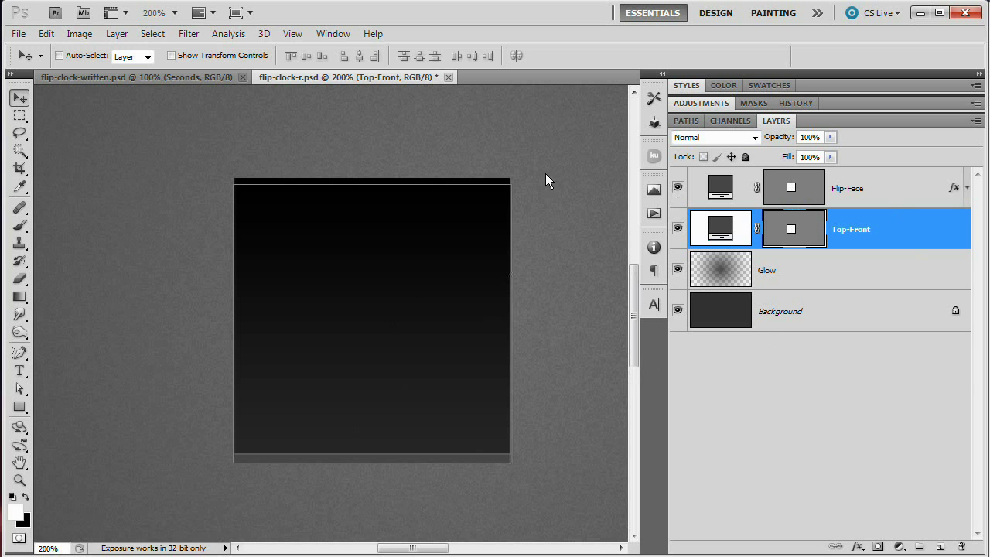
Add a drop shadow to the Top-Front layer with Normal blend mode and white (#ffffff) as its colour
left_click(116, 33)
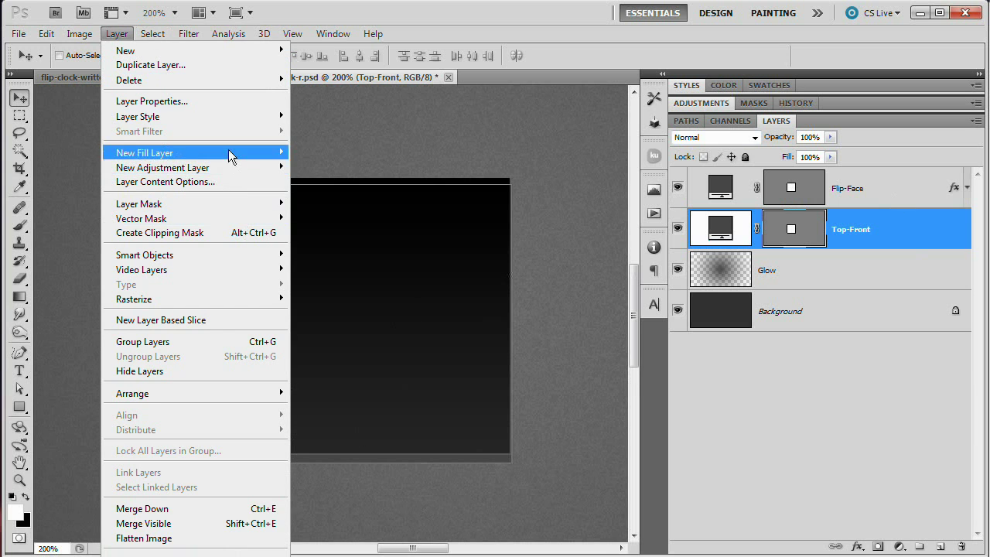
mouse_move(229, 117)
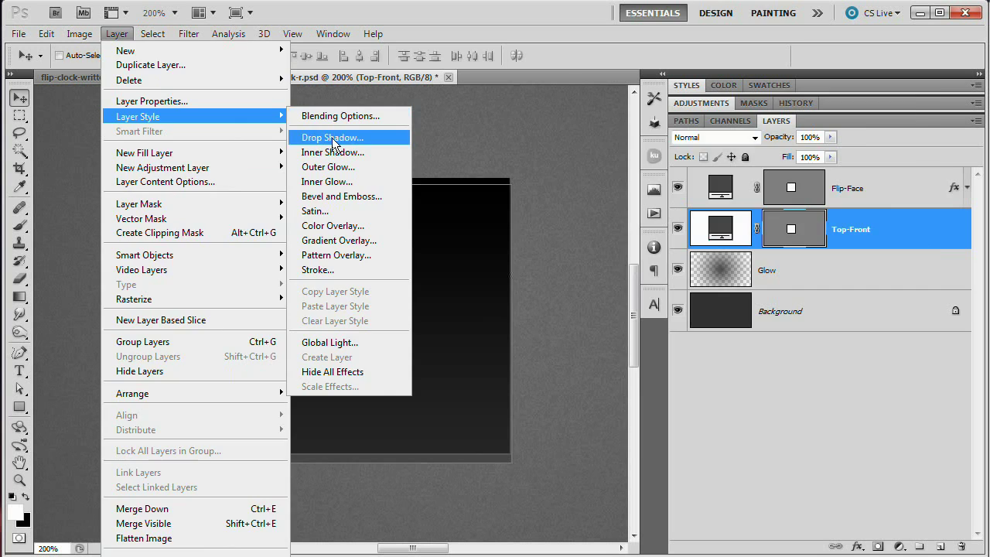
left_click(333, 138)
left_click_drag(722, 106, 651, 114)
left_click(679, 167)
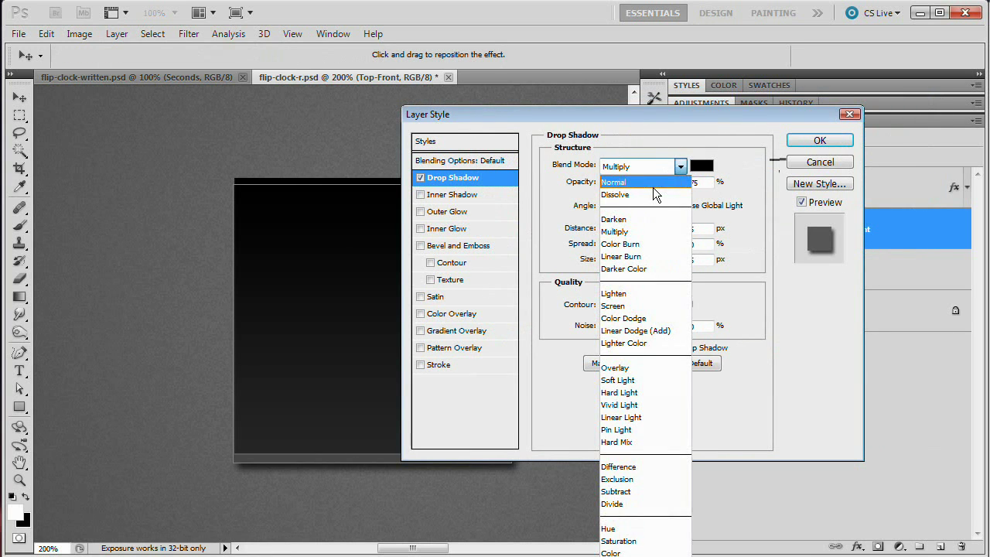
left_click(641, 182)
left_click(702, 166)
left_click_drag(170, 225, 91, 169)
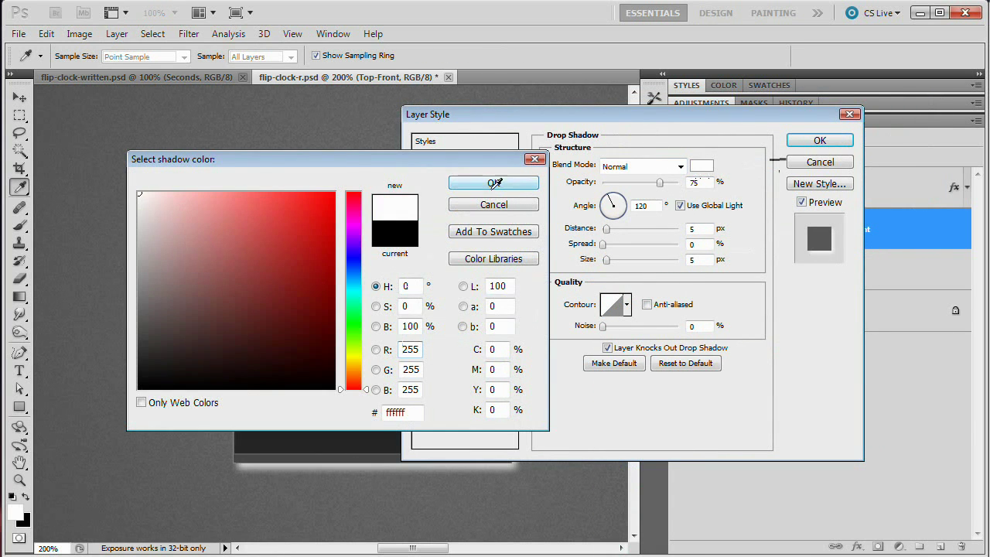
left_click(494, 183)
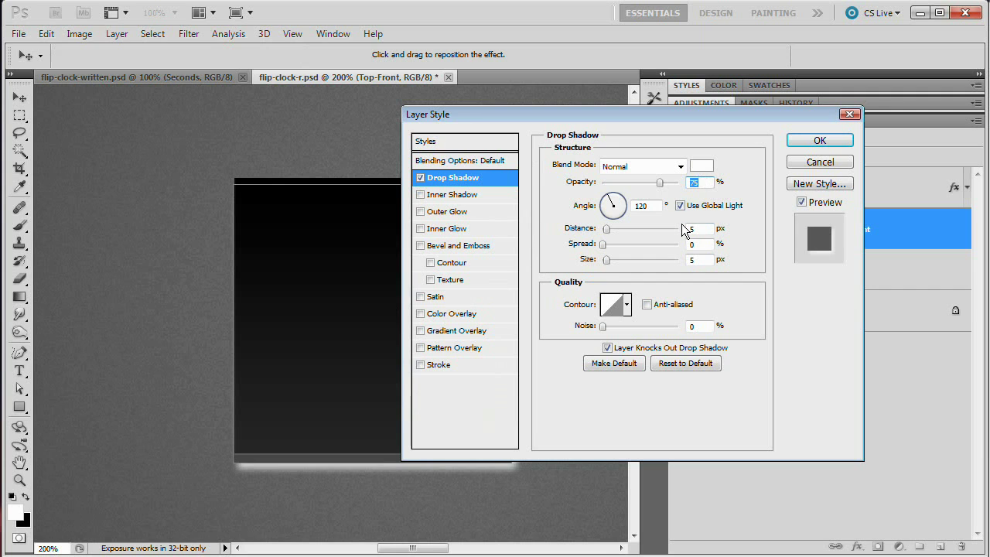
Set the drop shadow to 10% opacity, a 90° angle without global light, 1 px distance and 0 px size
type("10")
double_click(640, 205)
type("90")
key("Tab")
type("1")
key("Tab")
key("Tab")
type("0")
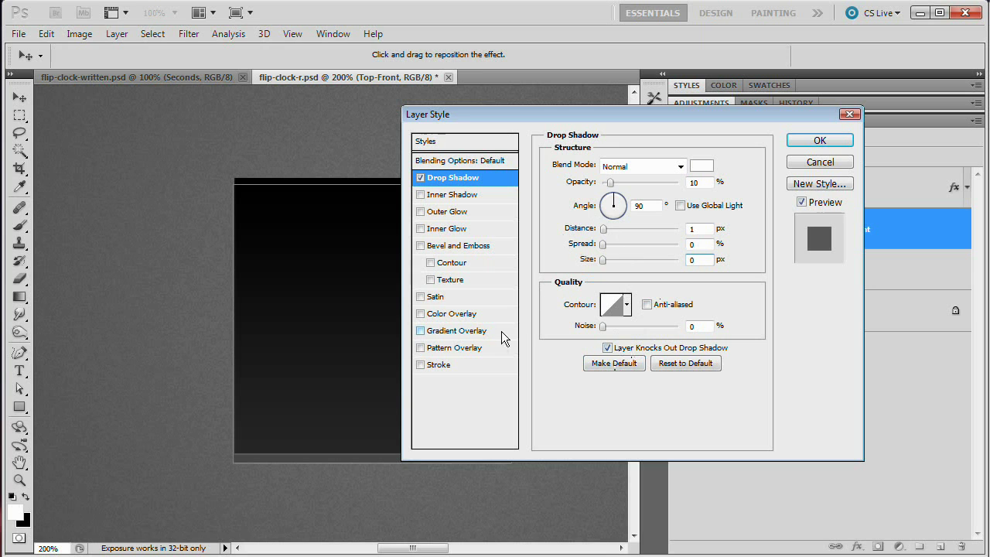
Add a gradient overlay to Top-Front and change the gradient's white end stop to #191919
left_click(447, 334)
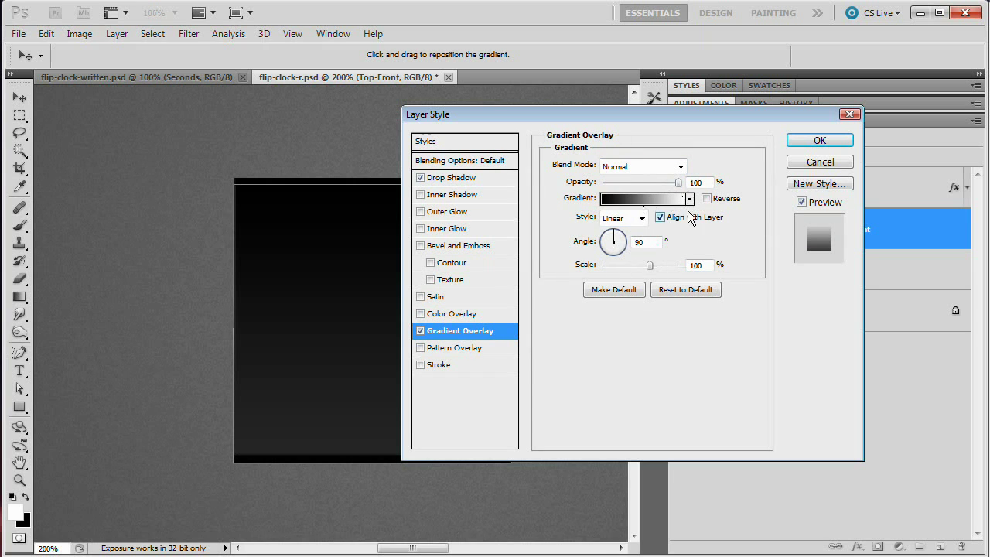
left_click(650, 199)
left_click_drag(498, 62, 586, 56)
double_click(725, 348)
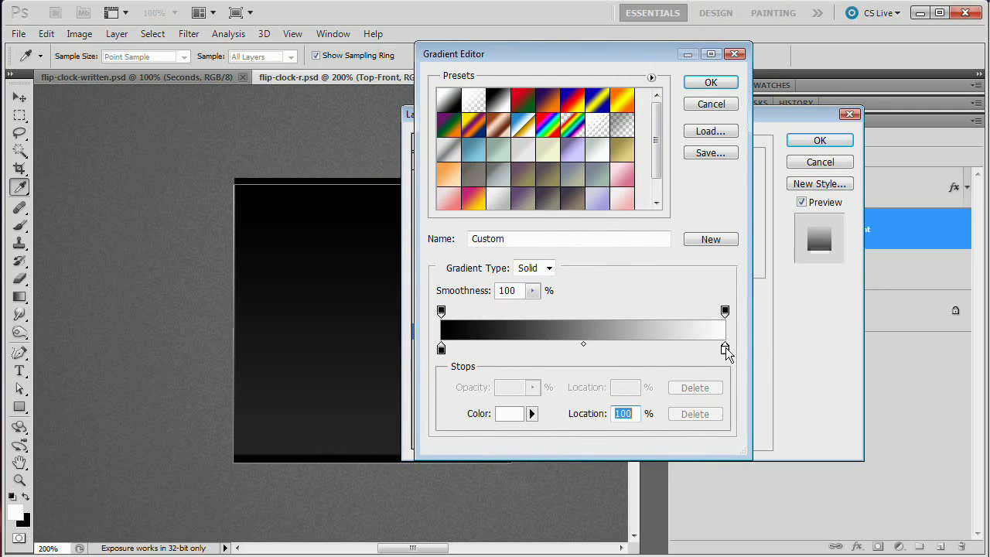
double_click(394, 414)
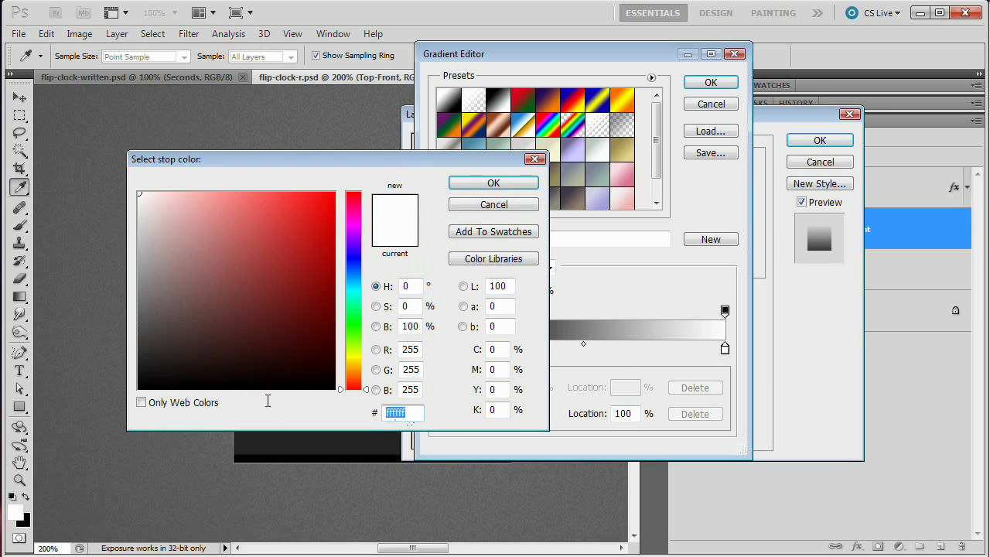
type("000191")
type("91919")
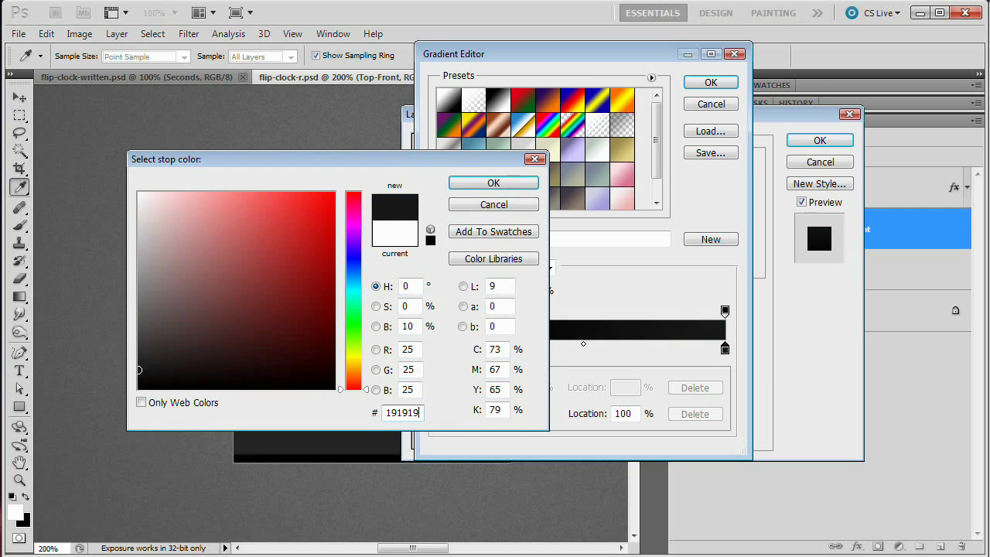
left_click(510, 185)
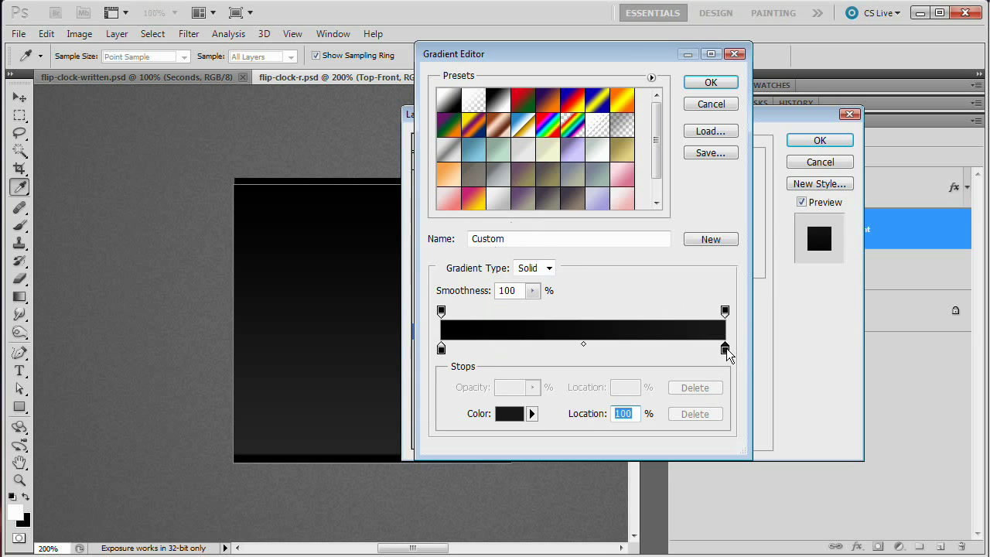
Set the #191919 stop's location to 5%, compare the shape with and without the overlay, and apply the layer style
left_click(633, 413)
double_click(633, 414)
left_click(725, 349)
type("5")
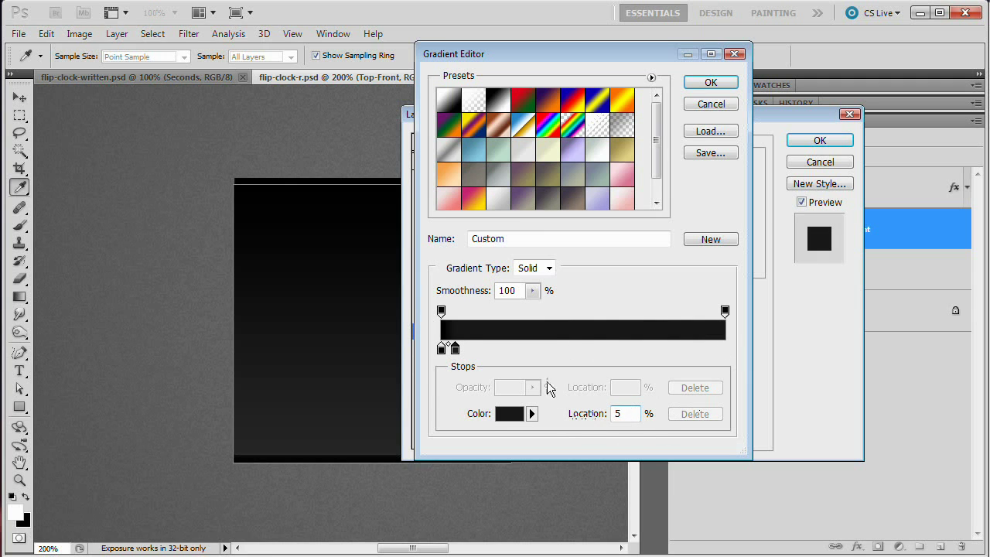
left_click(710, 82)
left_click(420, 330)
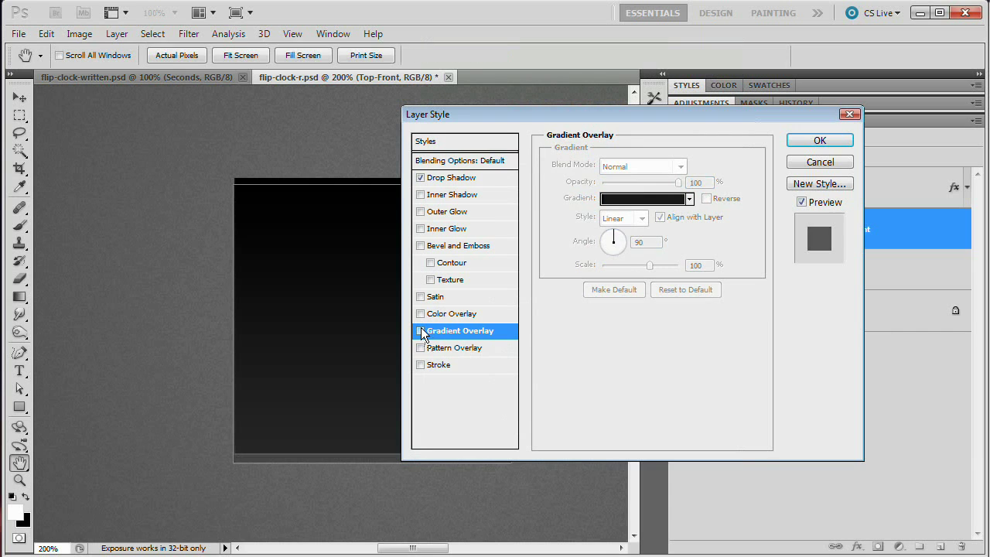
left_click(421, 330)
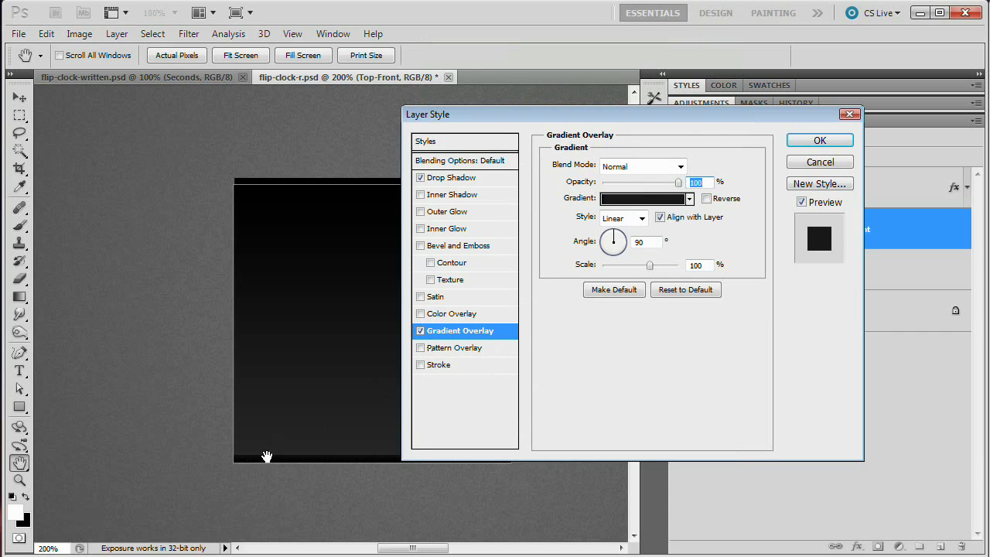
left_click(820, 142)
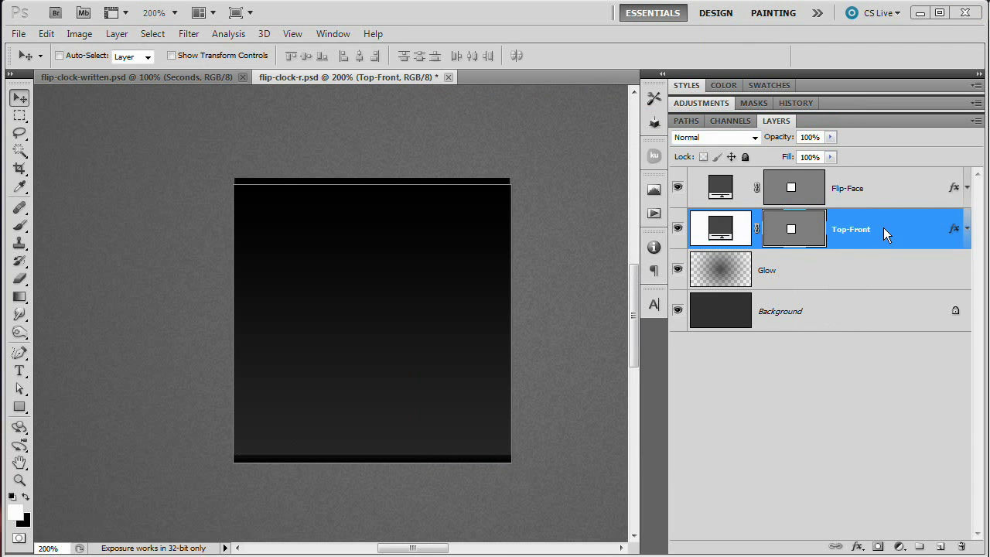
Duplicate the Top-Front layer, place the copy directly beneath it, and name it Bottom-Front
key("ctrl+j")
left_click_drag(877, 231, 854, 282)
double_click(849, 271)
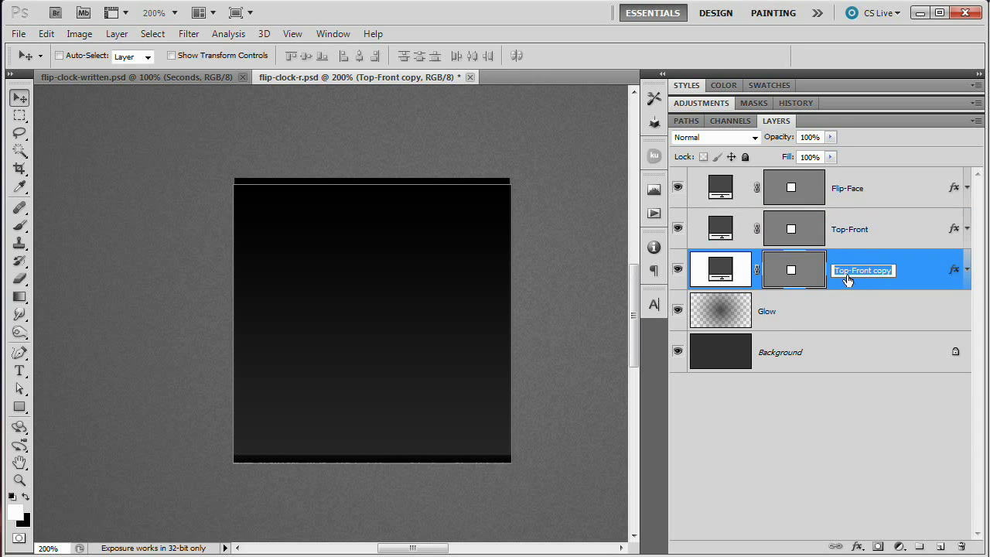
type("Bo")
type("ront")
key("Return")
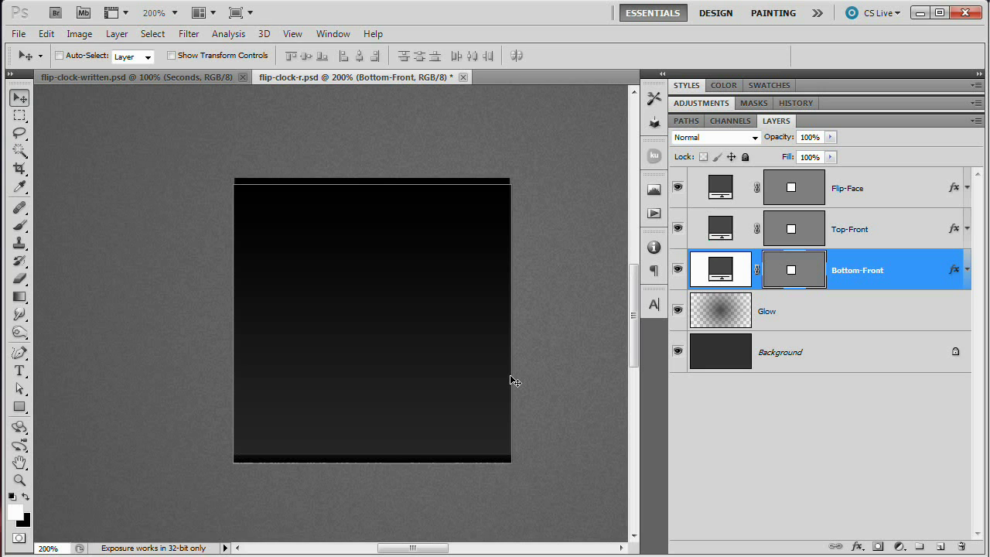
Nudge the Bottom-Front shape down 10 px and clear its layer style
key("shift+Down")
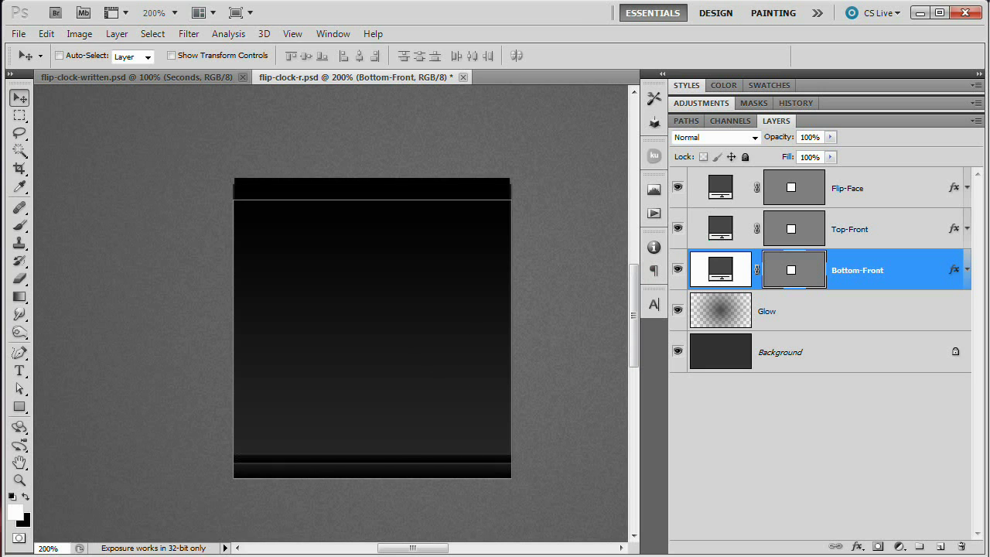
left_click(117, 34)
mouse_move(163, 117)
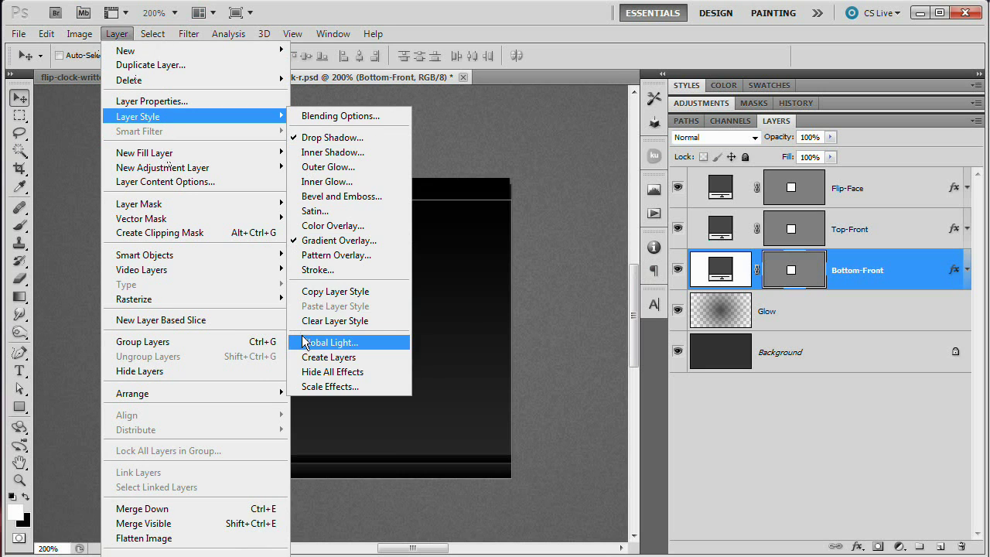
left_click(313, 321)
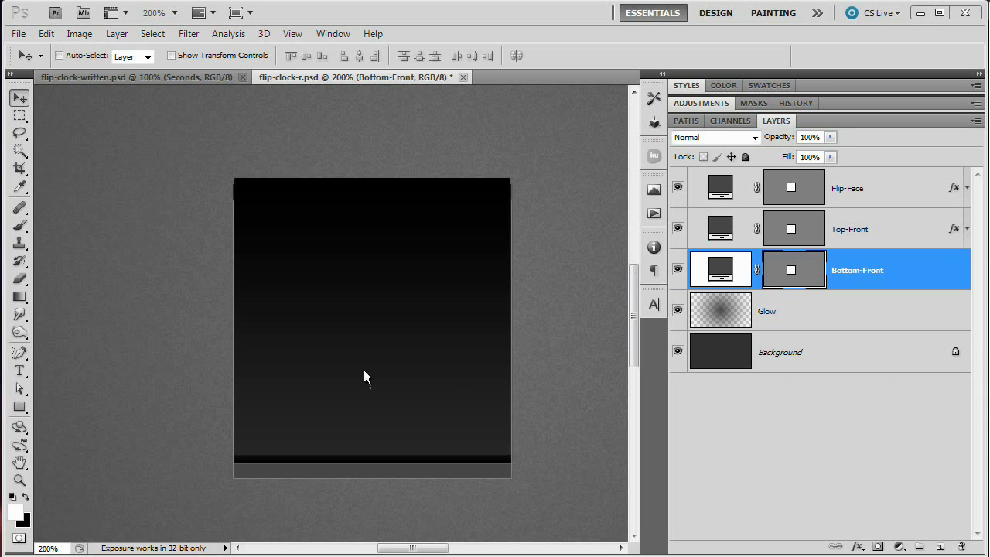
Add a gradient overlay to the Bottom-Front layer and change the gradient's white end stop to #1a1a1a
left_click(117, 34)
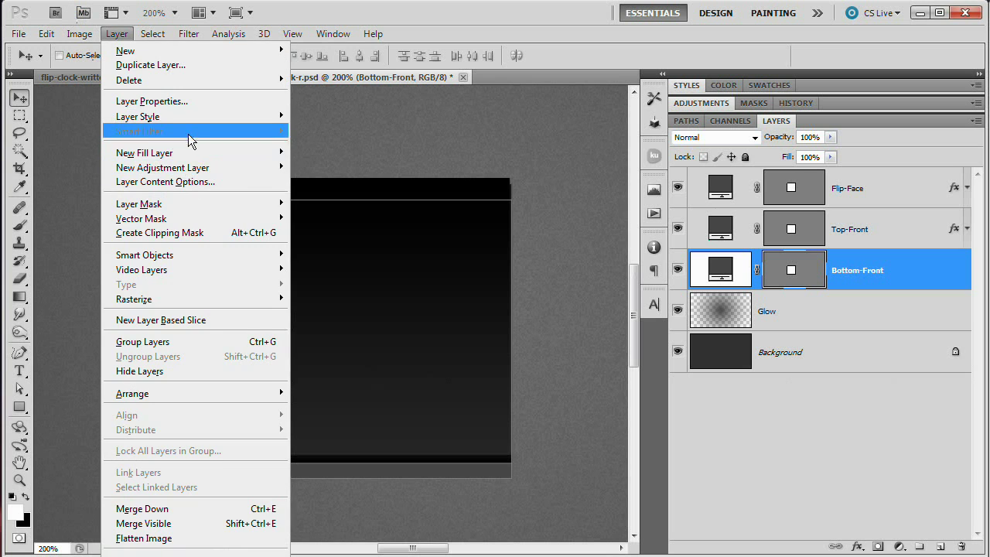
mouse_move(193, 117)
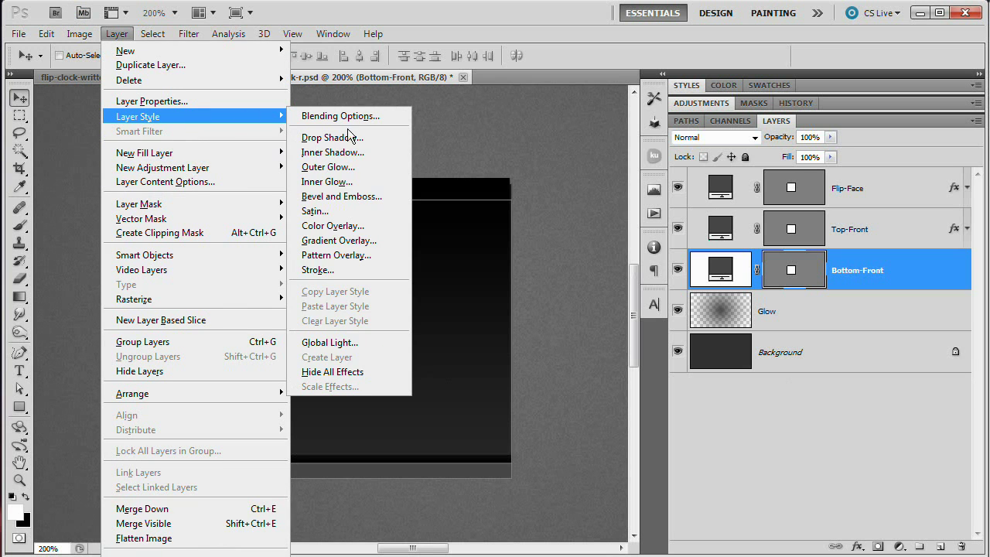
left_click(358, 241)
left_click_drag(642, 110, 763, 91)
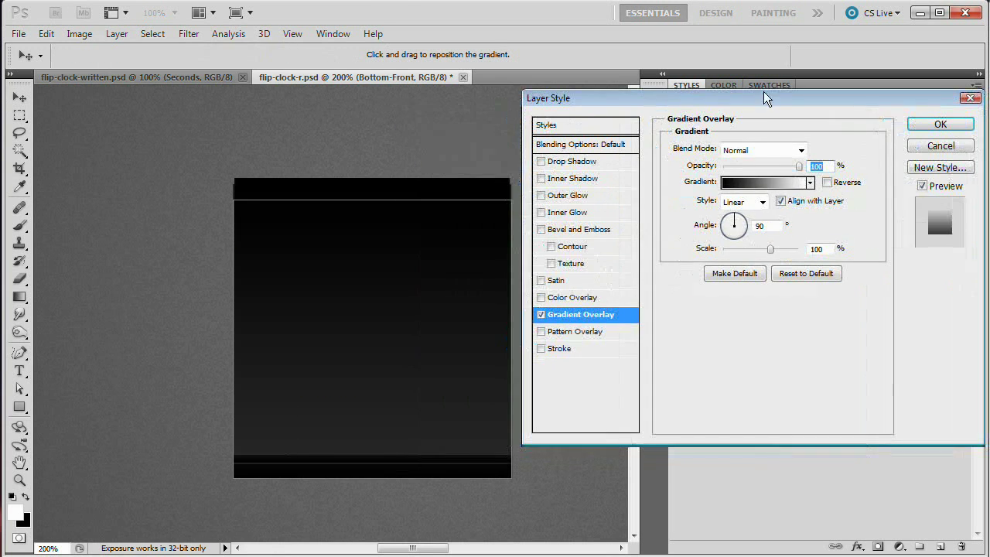
left_click(764, 183)
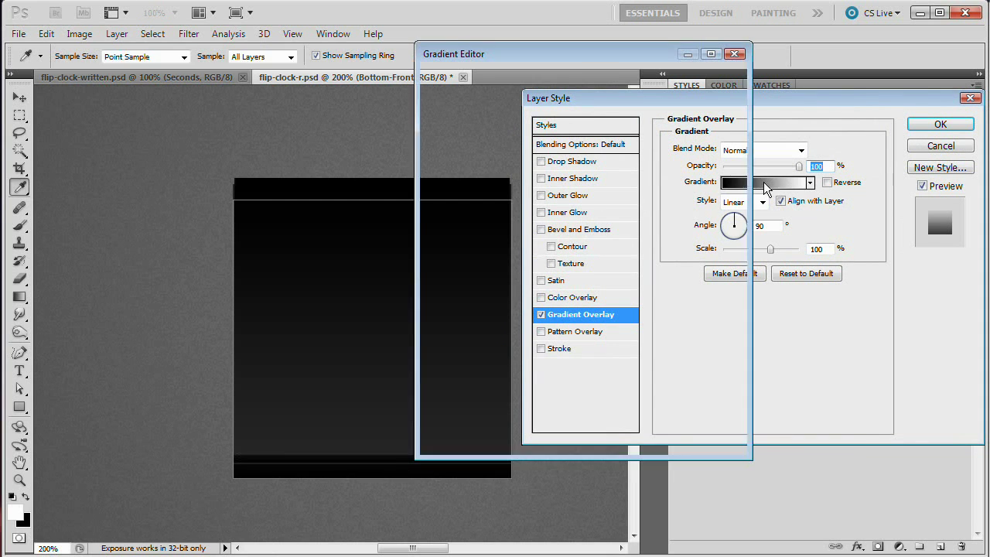
left_click_drag(563, 49, 680, 48)
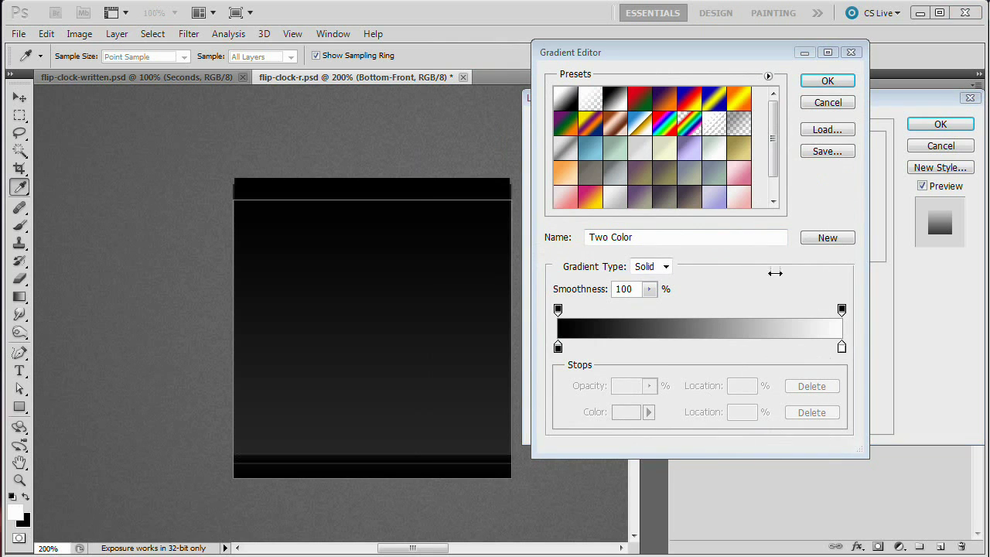
double_click(841, 348)
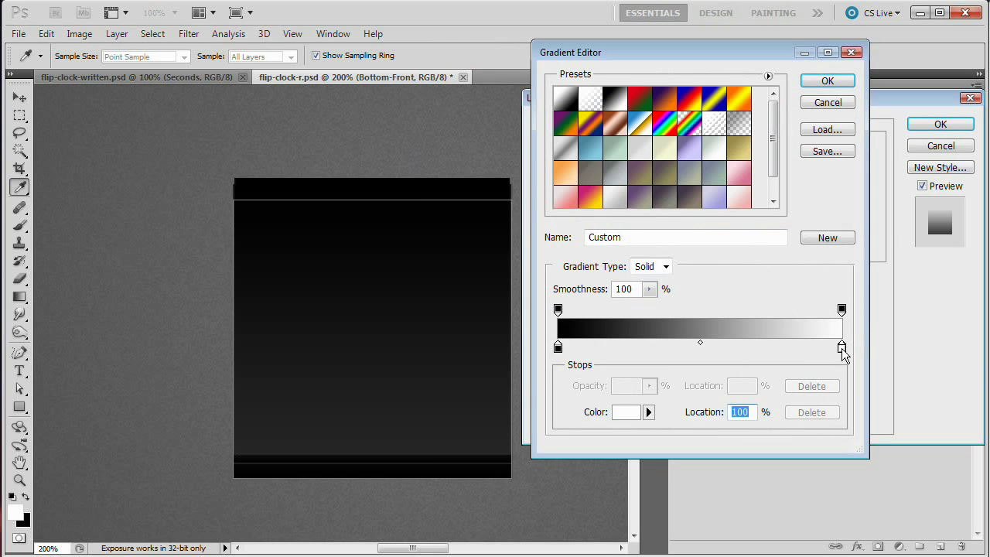
left_click(416, 413)
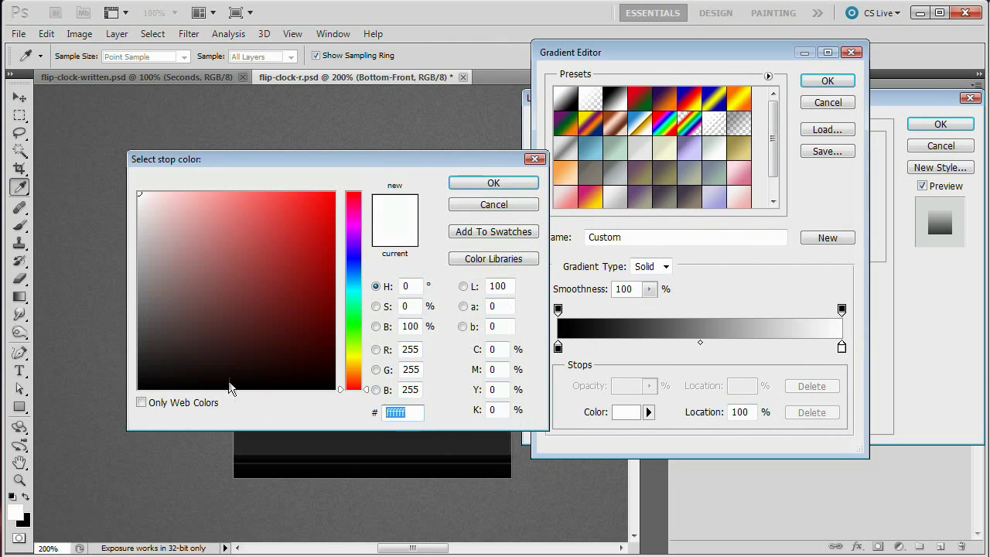
type("1a1a1a")
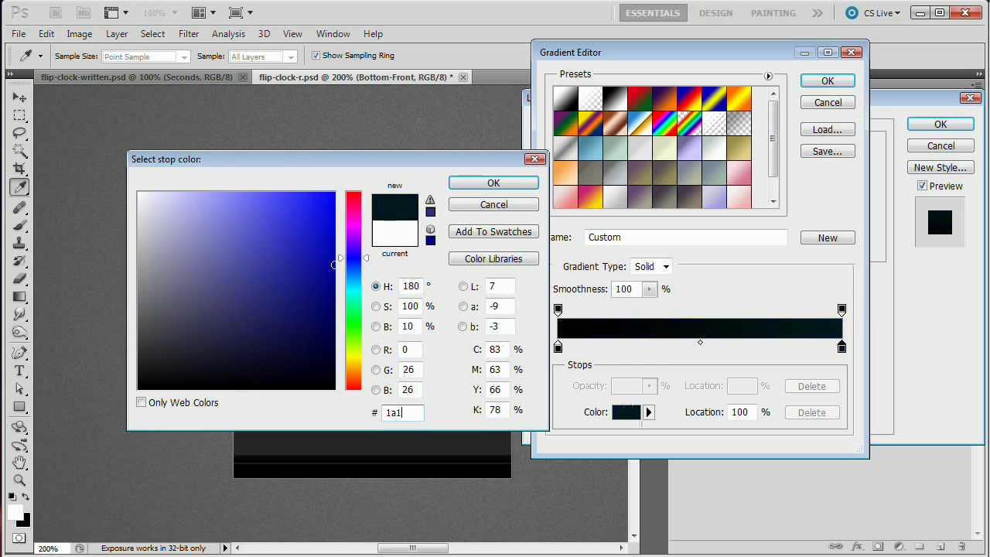
left_click(493, 186)
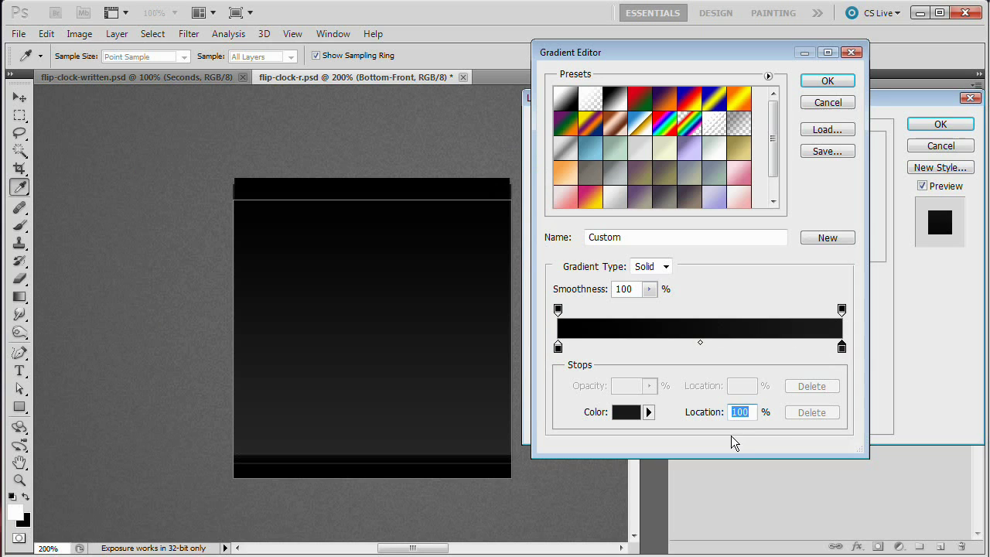
Set the #1a1a1a stop's location to 5% and apply Bottom-Front's layer style
type("5")
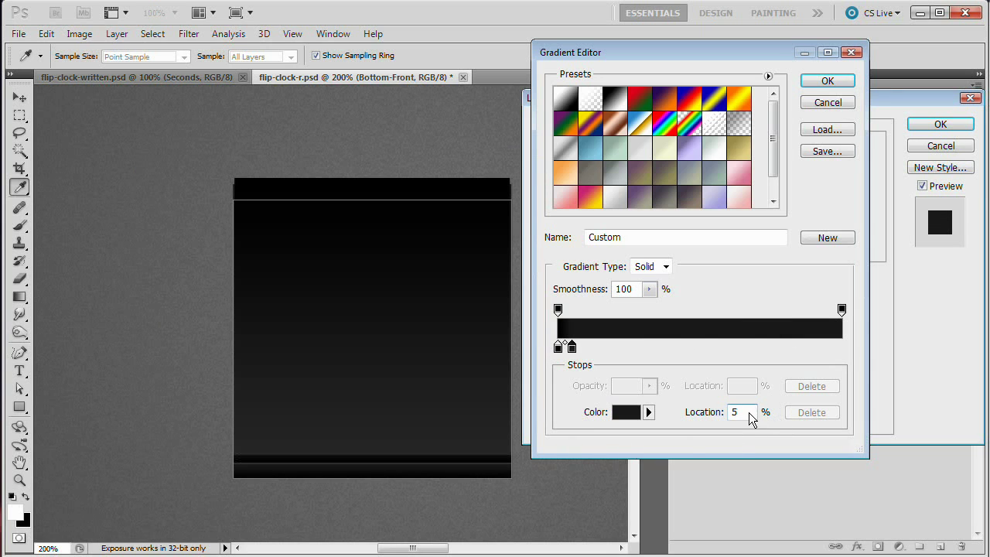
left_click(827, 80)
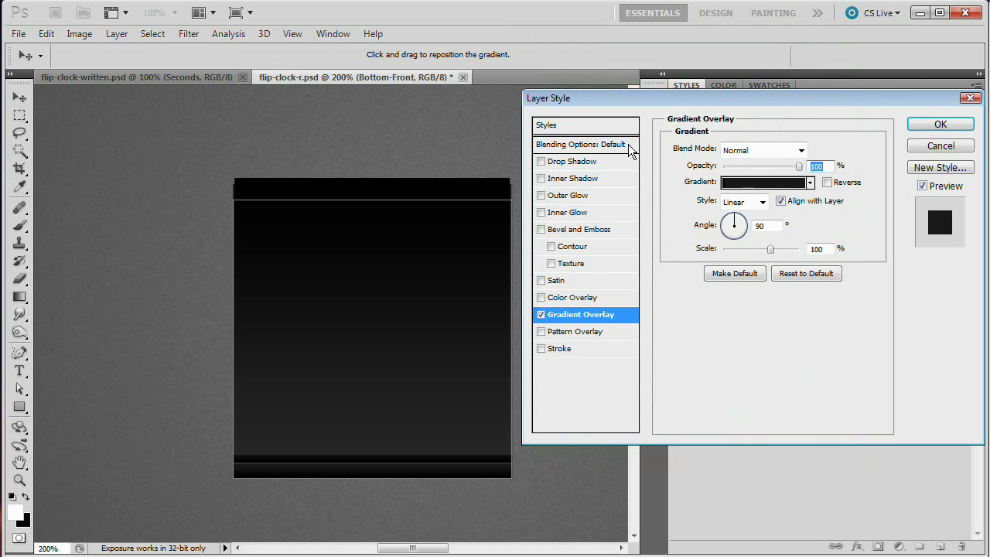
left_click(914, 128)
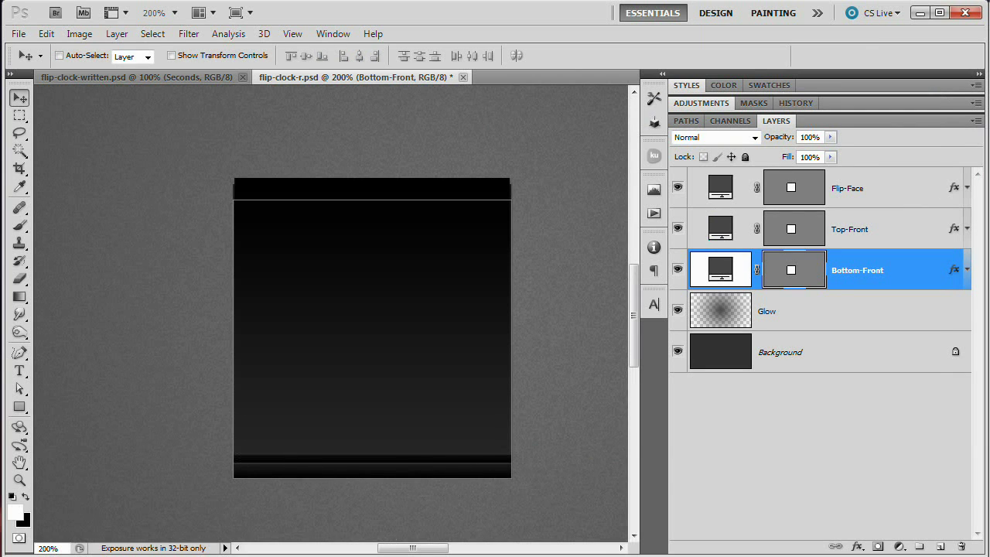
Save the document and place a duplicate of the Bottom-Front layer, named Shadow, directly beneath it
key("ctrl+s")
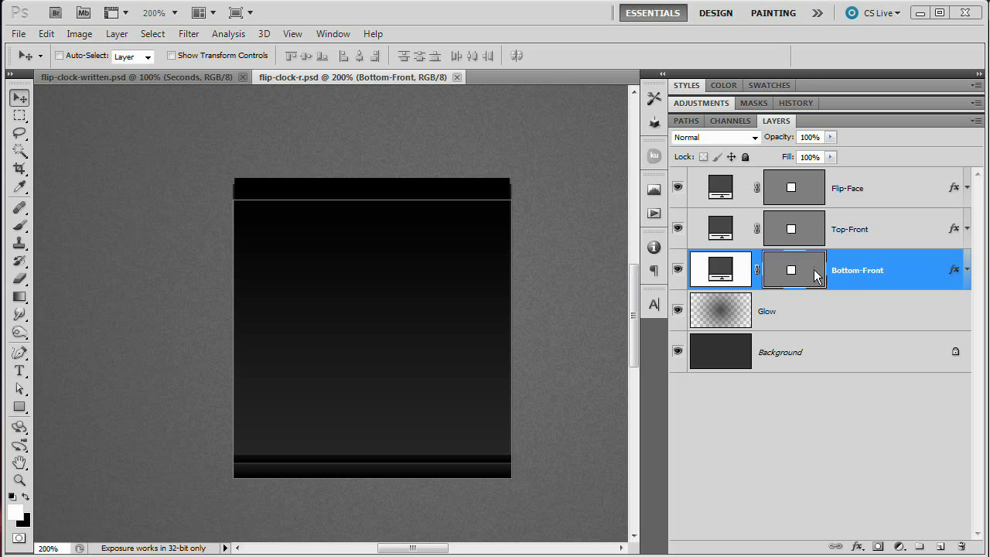
key("ctrl+j")
double_click(850, 271)
type("Shadow")
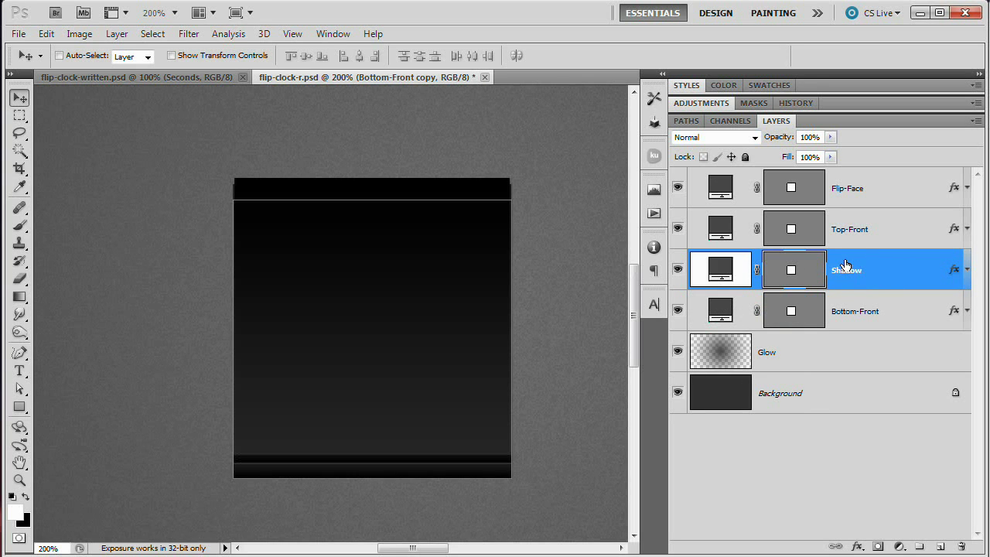
key("Return")
left_click_drag(845, 266, 859, 334)
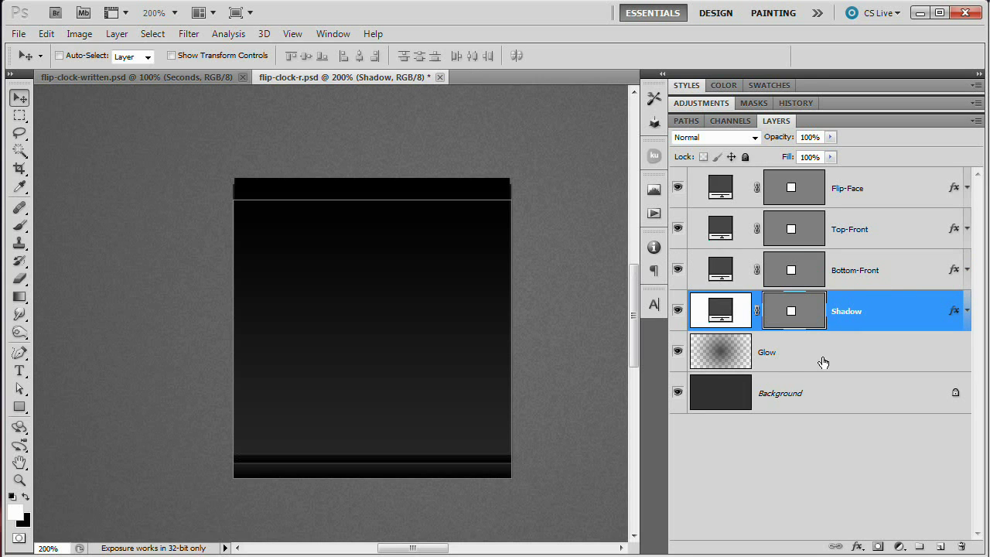
Clear the layer style from the Shadow layer
left_click(117, 34)
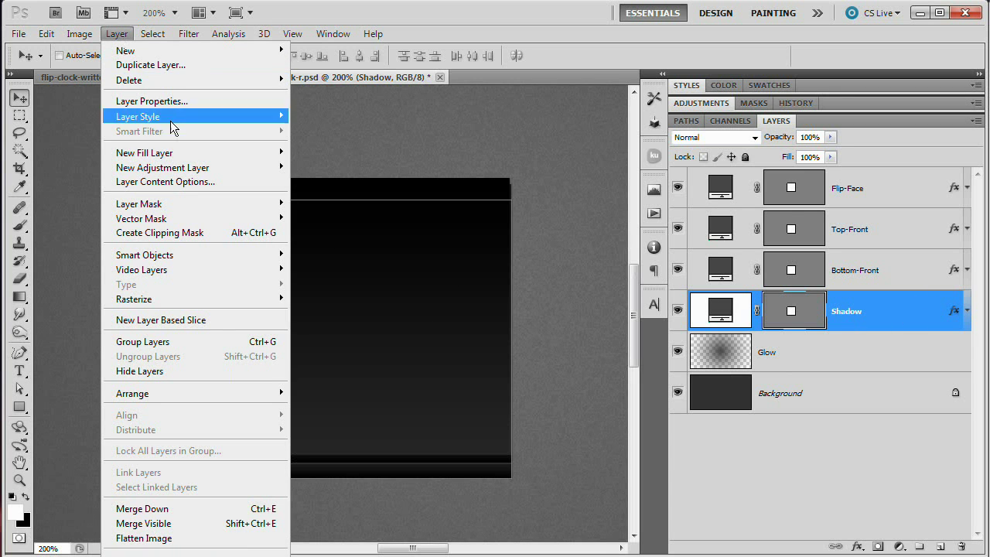
mouse_move(171, 124)
left_click(329, 321)
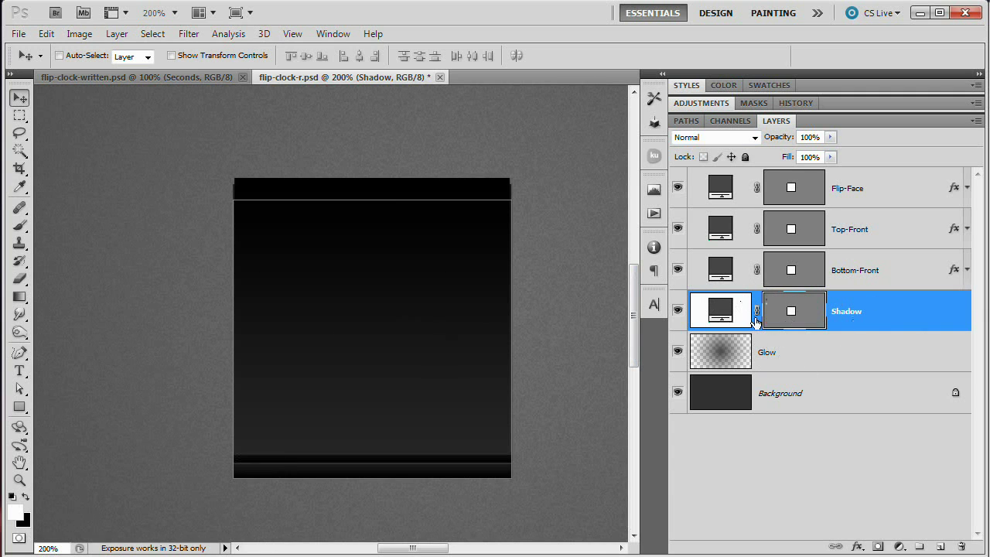
Add a drop shadow to the Shadow layer with the Normal blend mode and 100% opacity
left_click(111, 33)
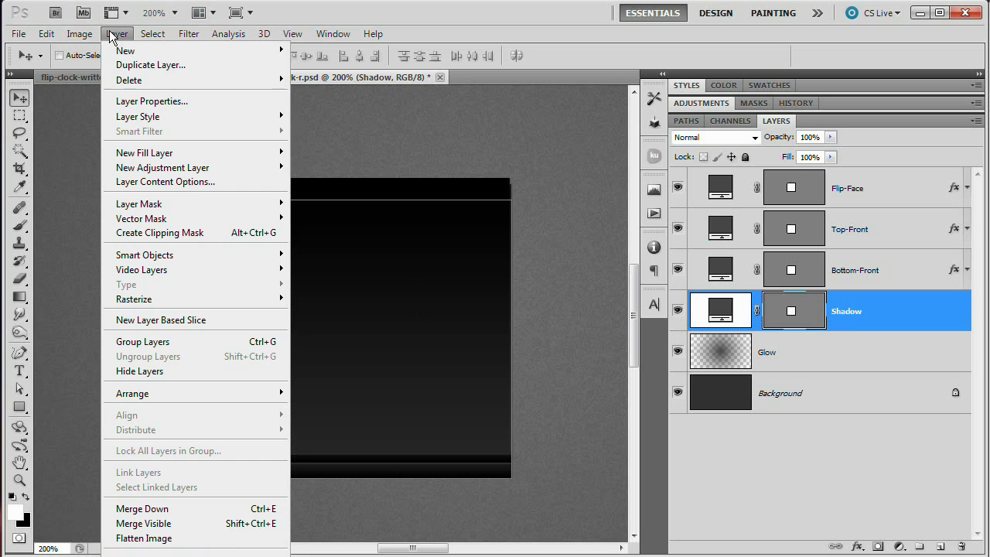
mouse_move(166, 117)
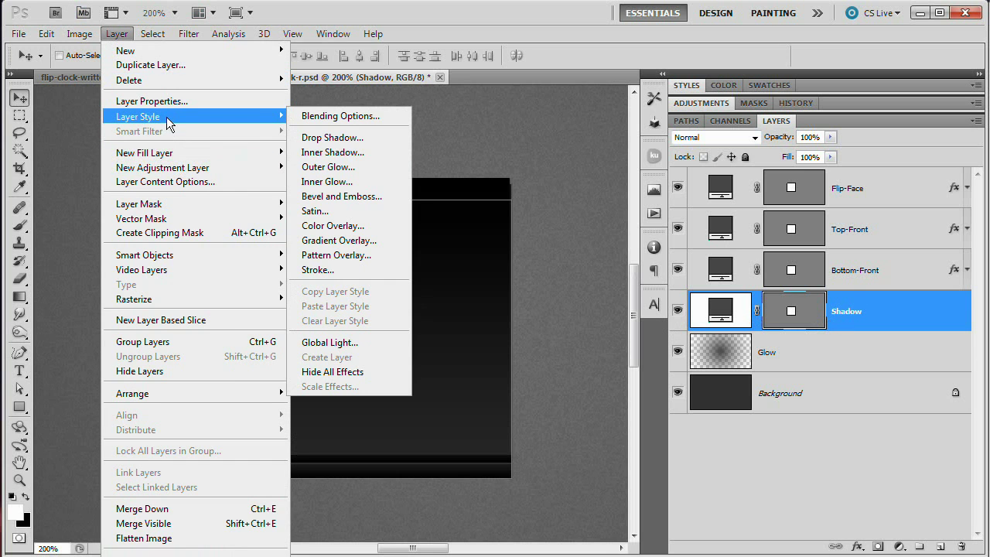
left_click(312, 139)
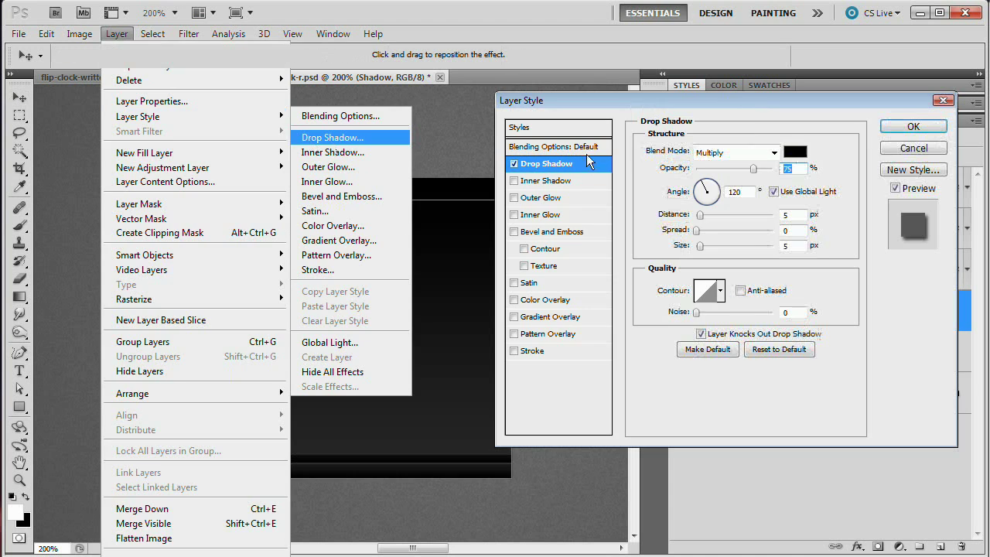
left_click_drag(748, 102, 734, 135)
left_click(719, 184)
scroll(720, 232, "up", 1)
left_click(715, 201)
left_click(722, 183)
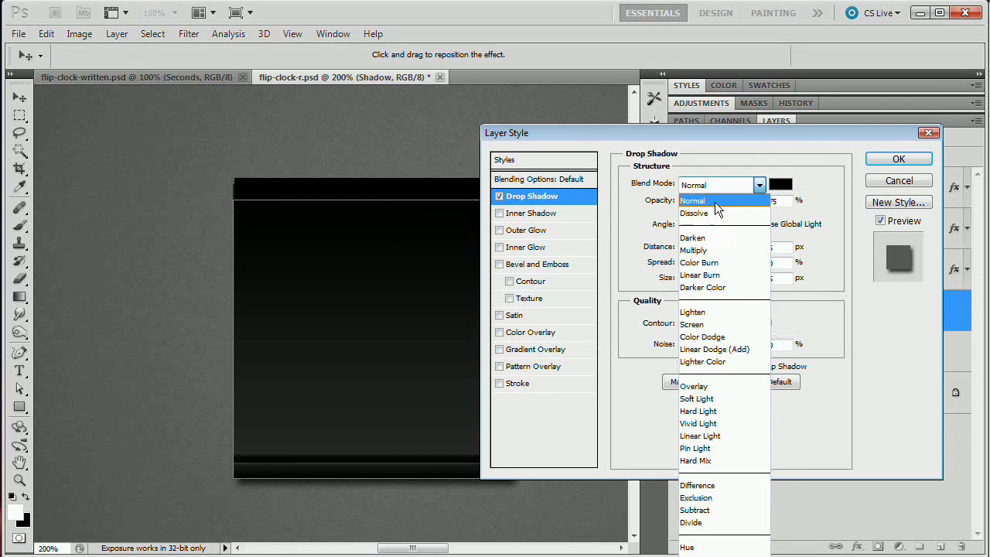
left_click(708, 199)
left_click_drag(738, 201, 771, 213)
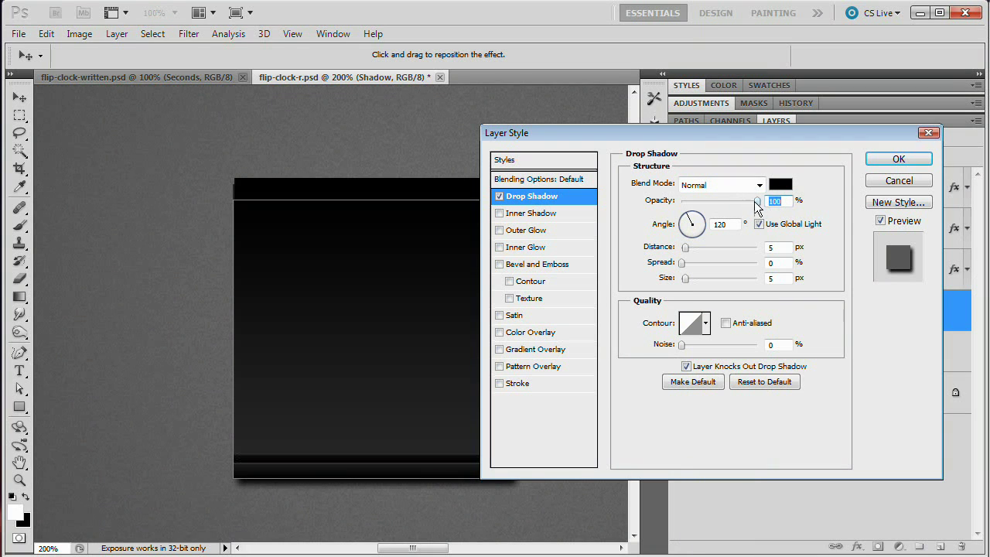
Turn off global light for the drop shadow, set angle 90°, distance 0 px, spread 15% and size 25 px, and apply the style
left_click(758, 223)
double_click(720, 224)
type("90")
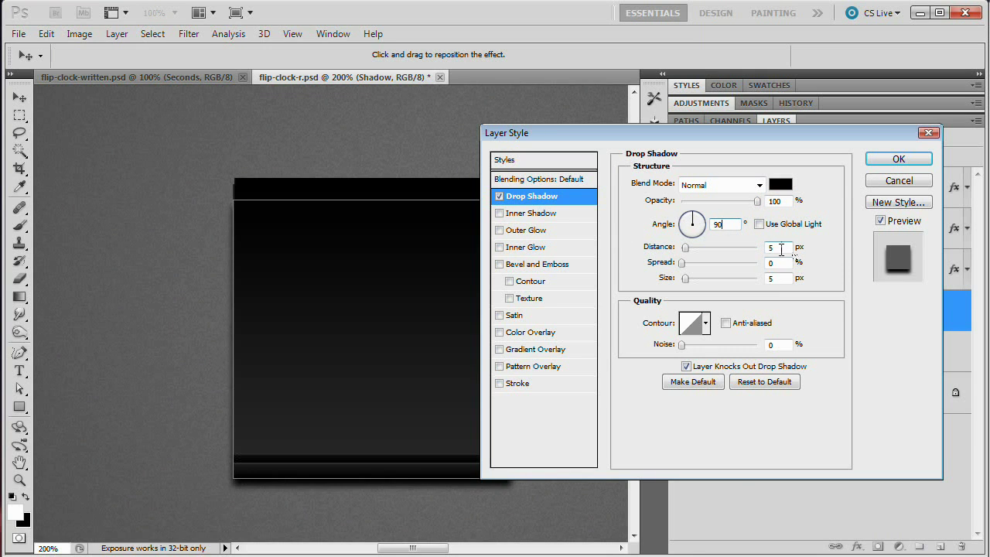
double_click(783, 246)
type("0")
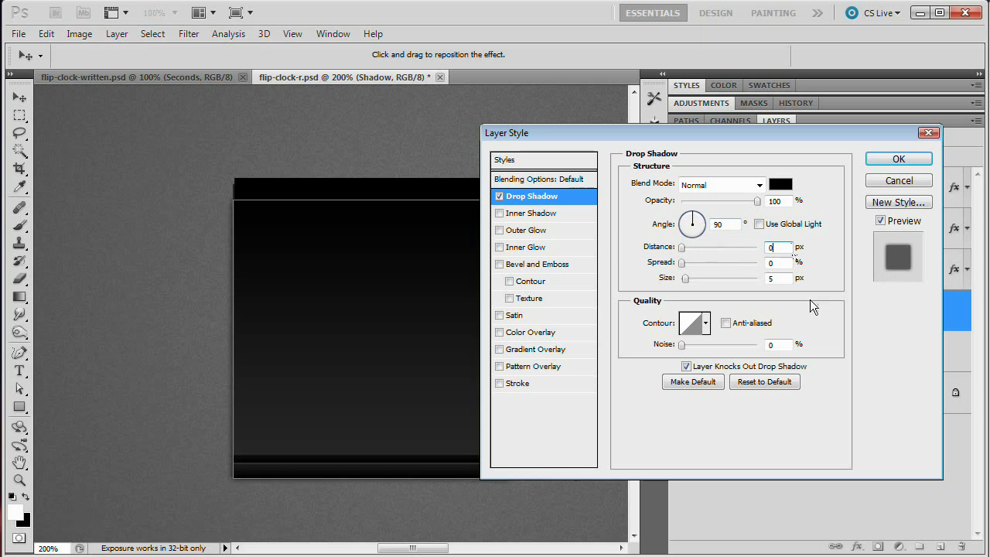
key("Tab")
type("15")
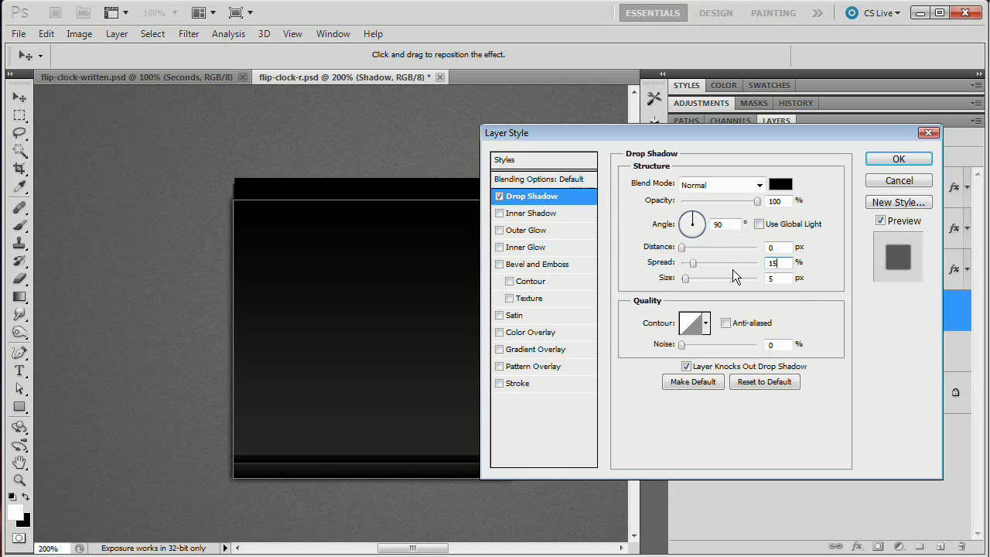
left_click(784, 277)
type("25")
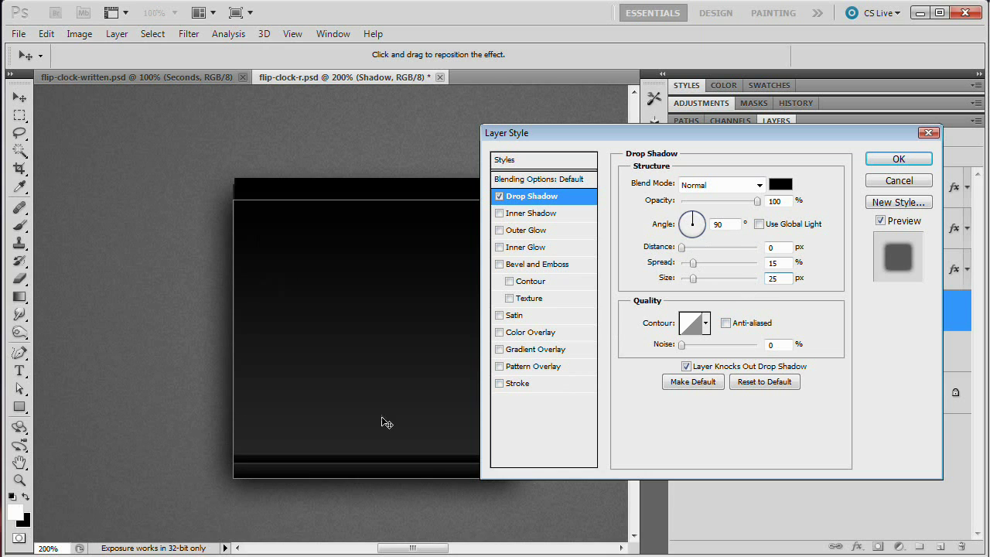
left_click(897, 161)
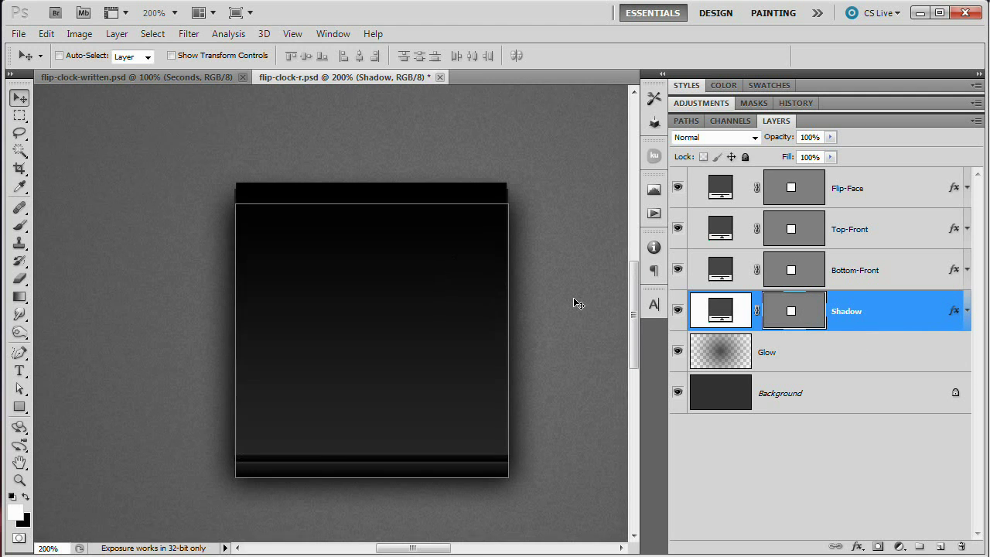
Narrow the top edge of the Shadow shape symmetrically with a Perspective transform of about 3.8° horizontal skew
key("ctrl+minus")
left_click(795, 348)
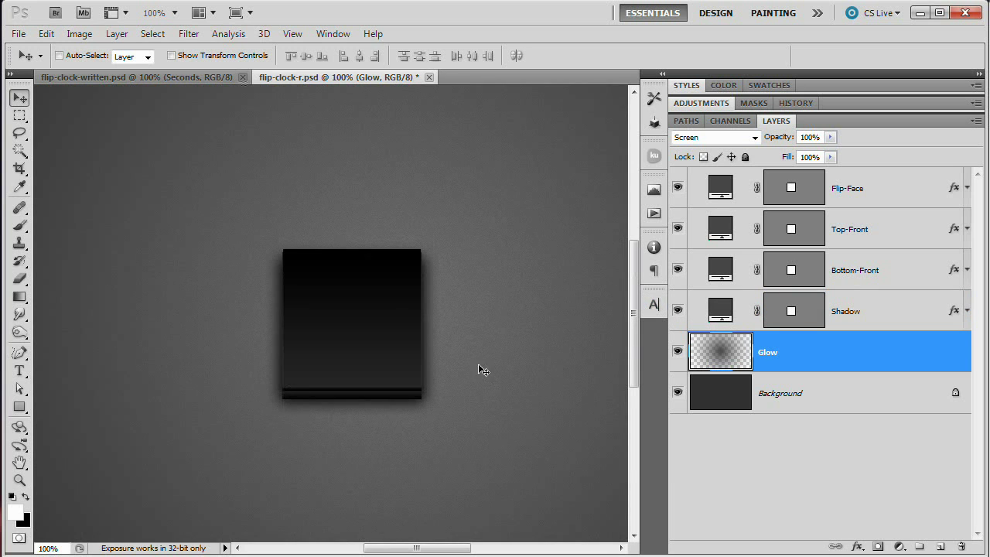
key("ctrl+minus")
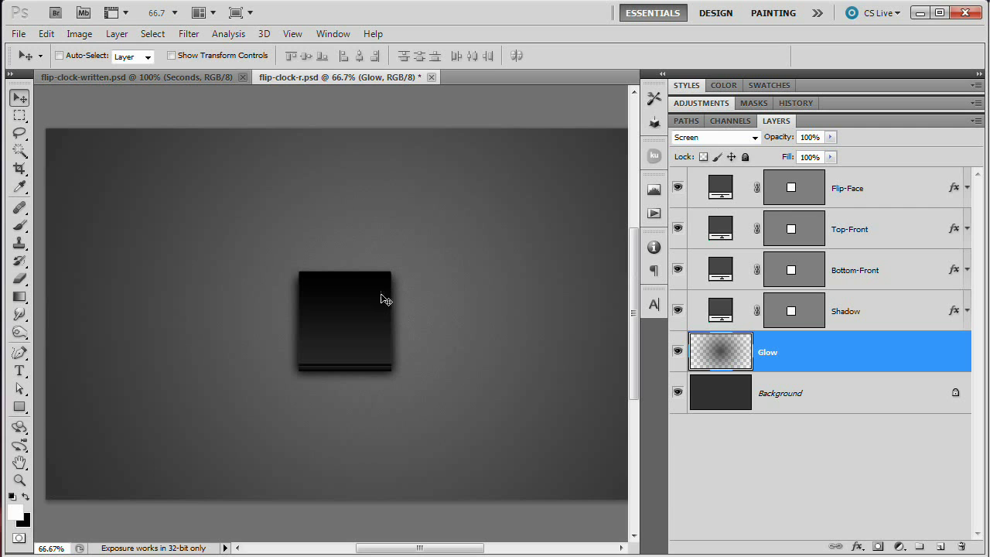
left_click(796, 313)
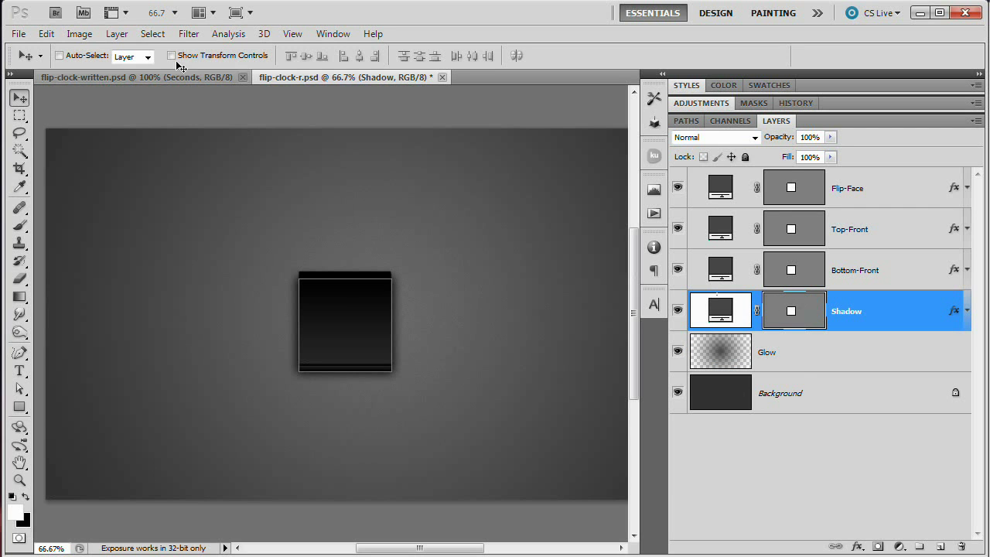
left_click(46, 34)
mouse_move(181, 336)
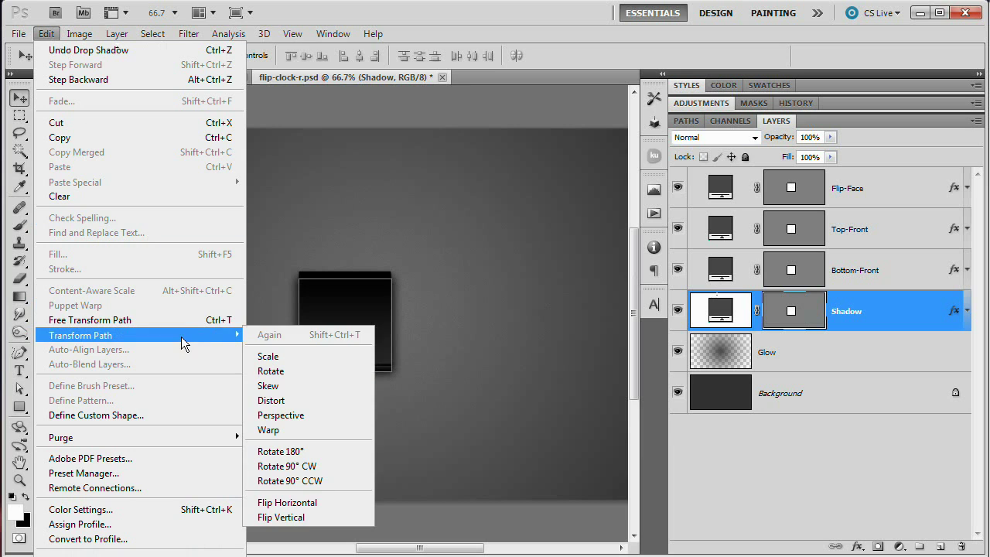
left_click(305, 414)
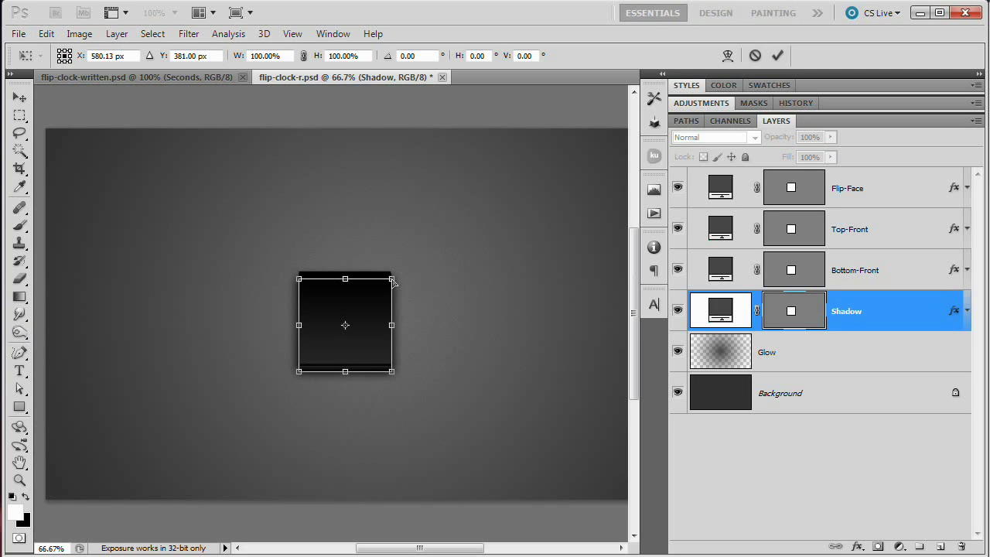
left_click_drag(391, 281, 386, 282)
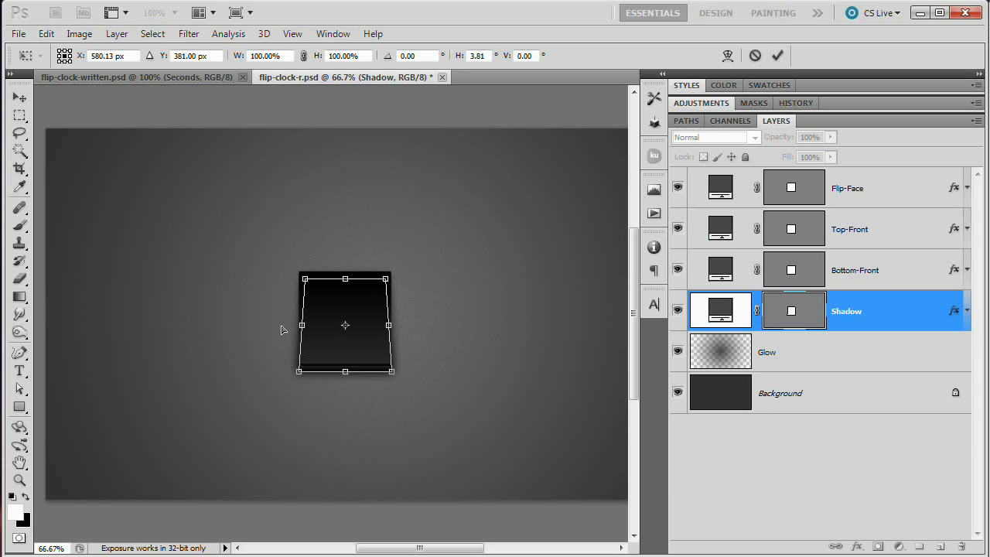
left_click(777, 56)
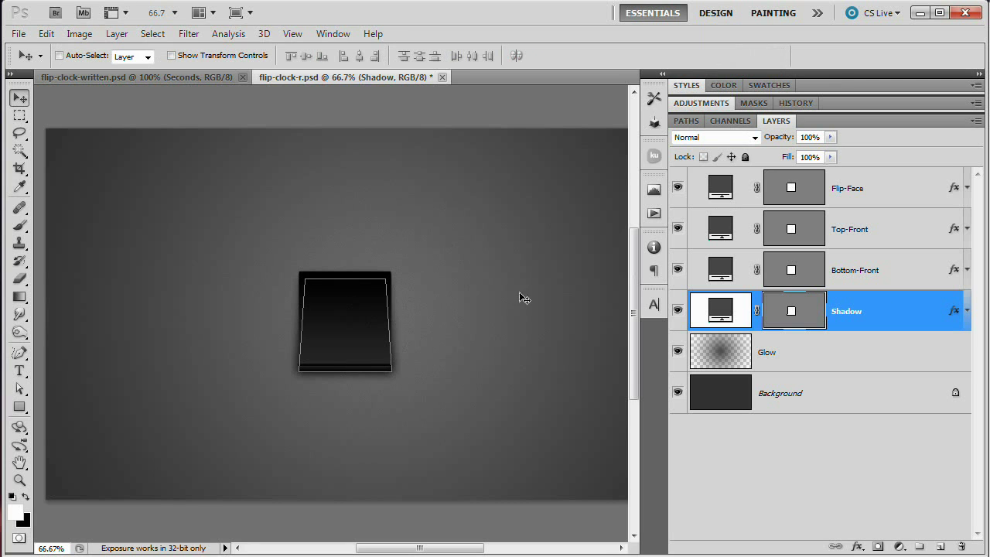
left_click(834, 365)
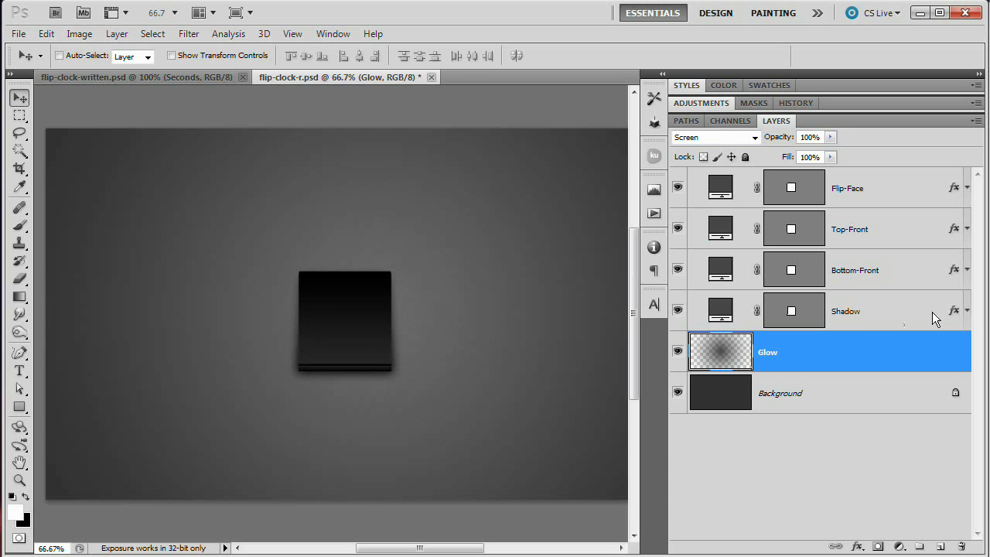
left_click(955, 313)
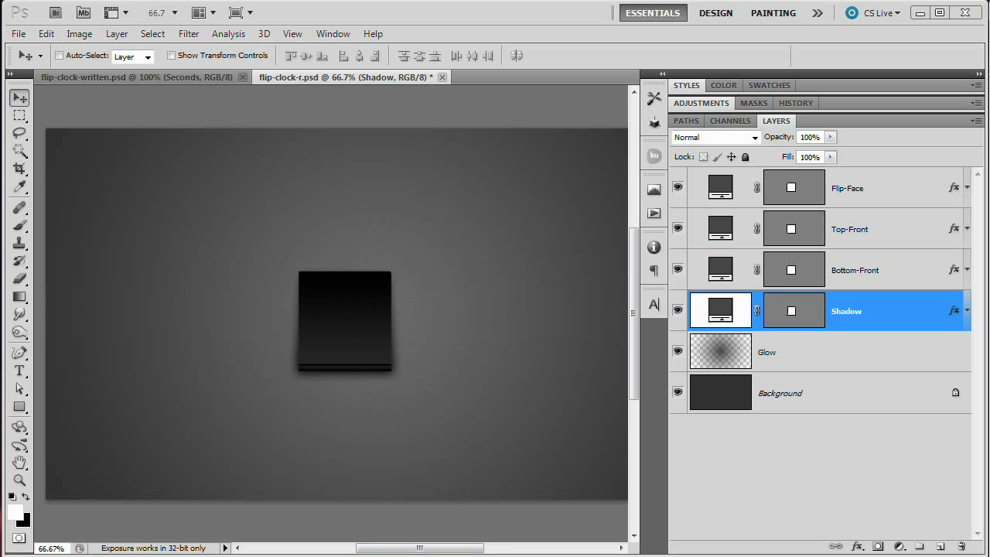
Duplicate the Flip-Face layer and name the copy Topper
scroll(332, 314, "right", 1)
left_click(885, 194)
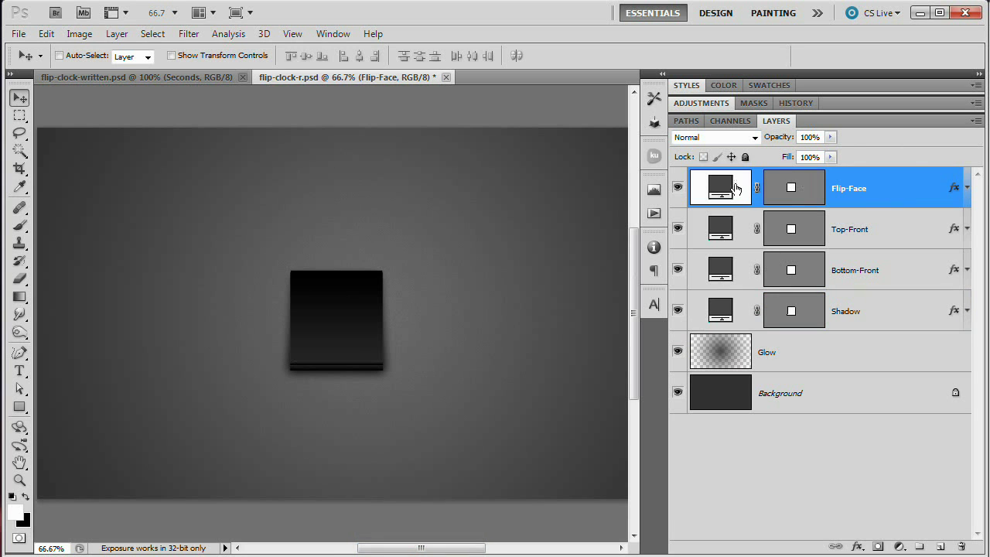
key("ctrl+j")
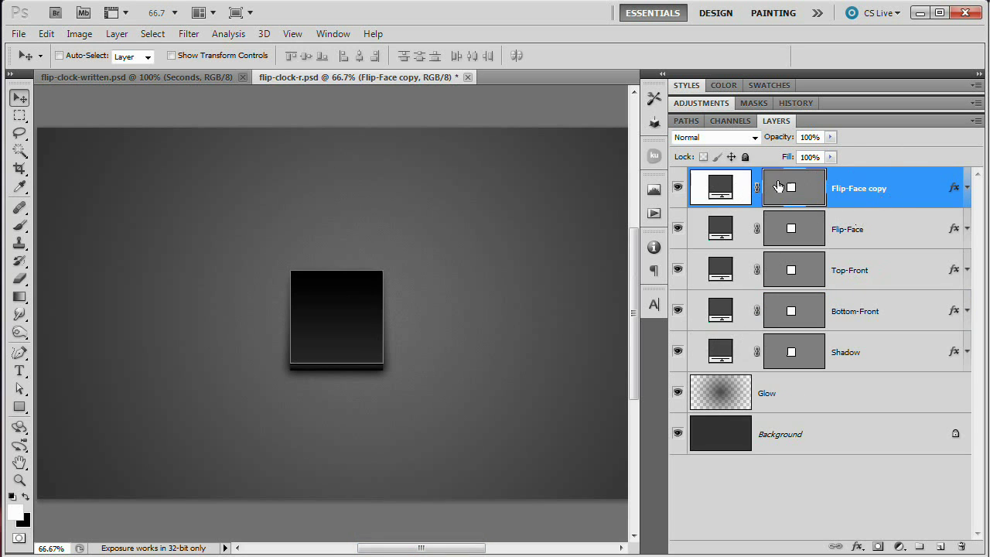
double_click(875, 195)
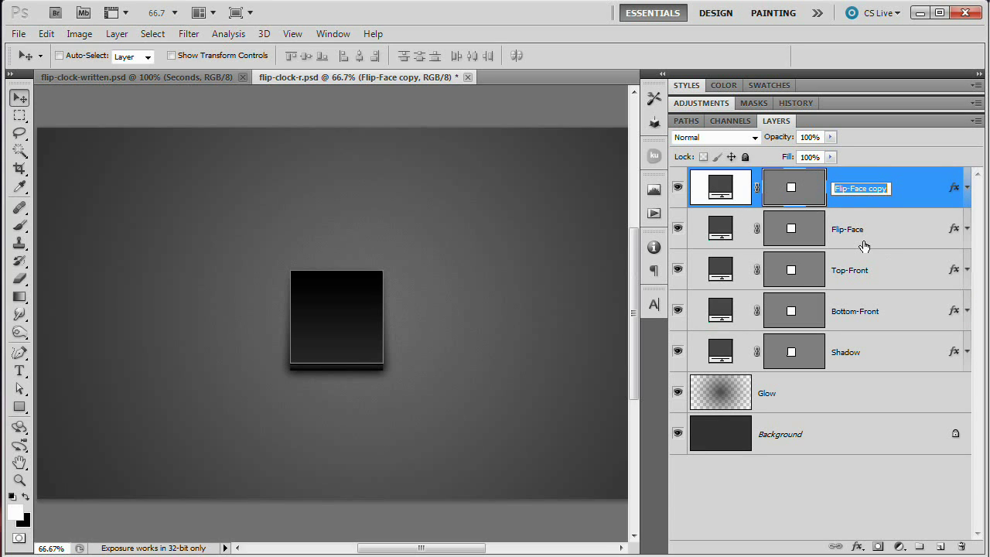
type("Topper")
key("Return")
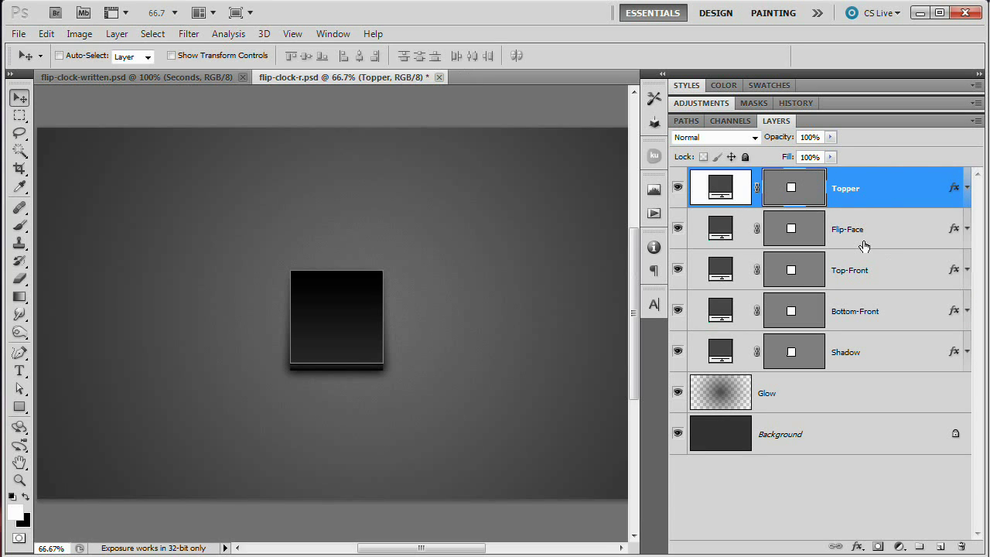
Clear the layer style from the Topper layer
left_click(118, 34)
mouse_move(173, 120)
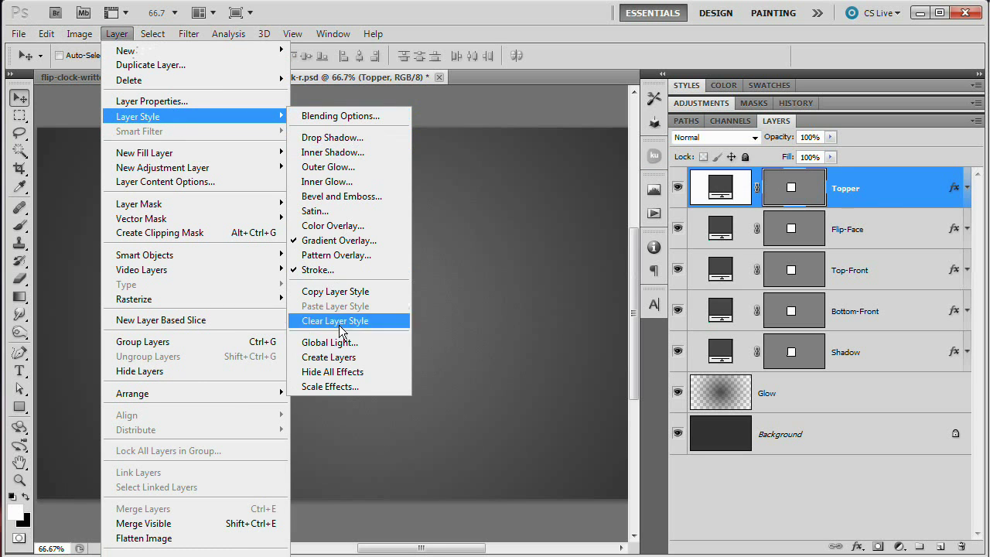
left_click(332, 321)
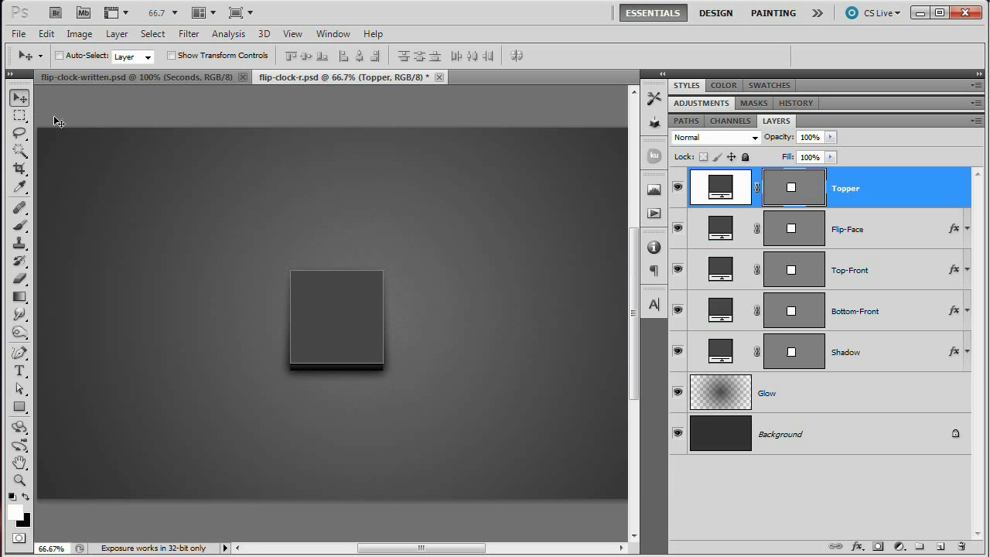
Scale the Topper shape to 50% height from its top-center reference point and commit the transform
key("ctrl+t")
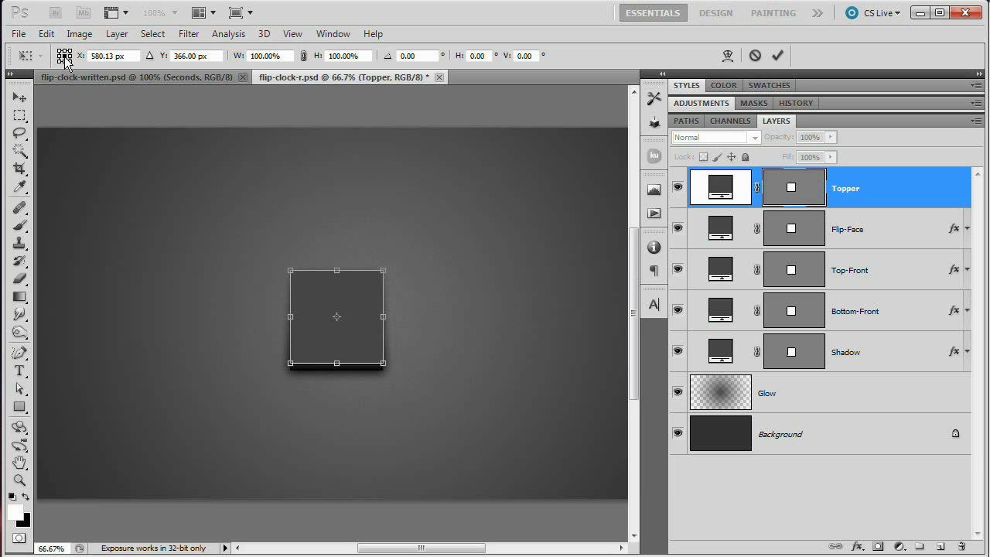
left_click(65, 52)
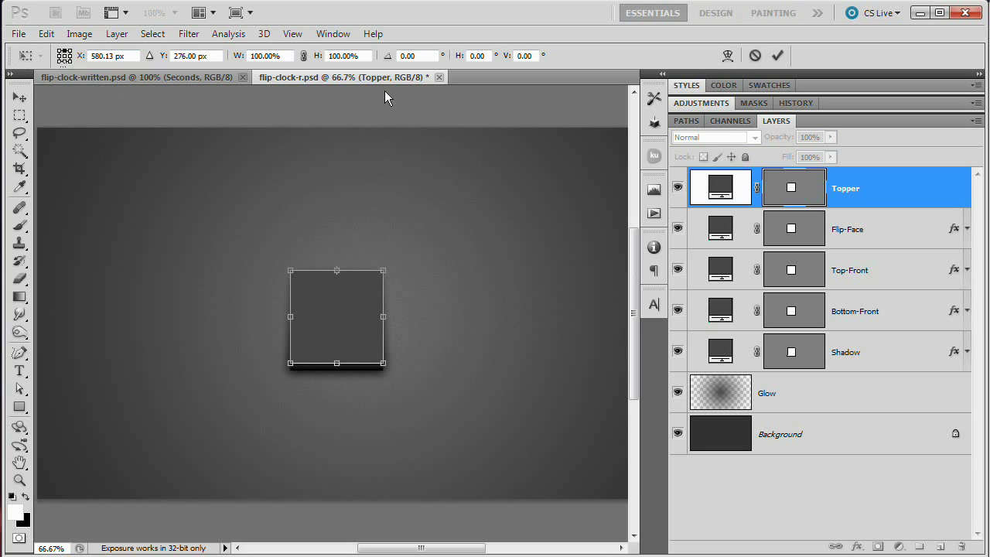
left_click(359, 57)
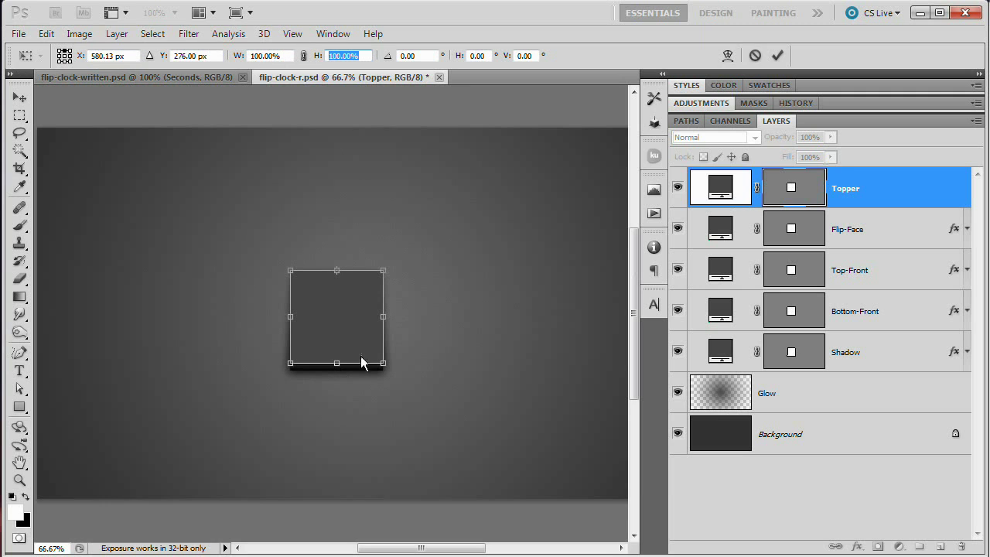
type("50")
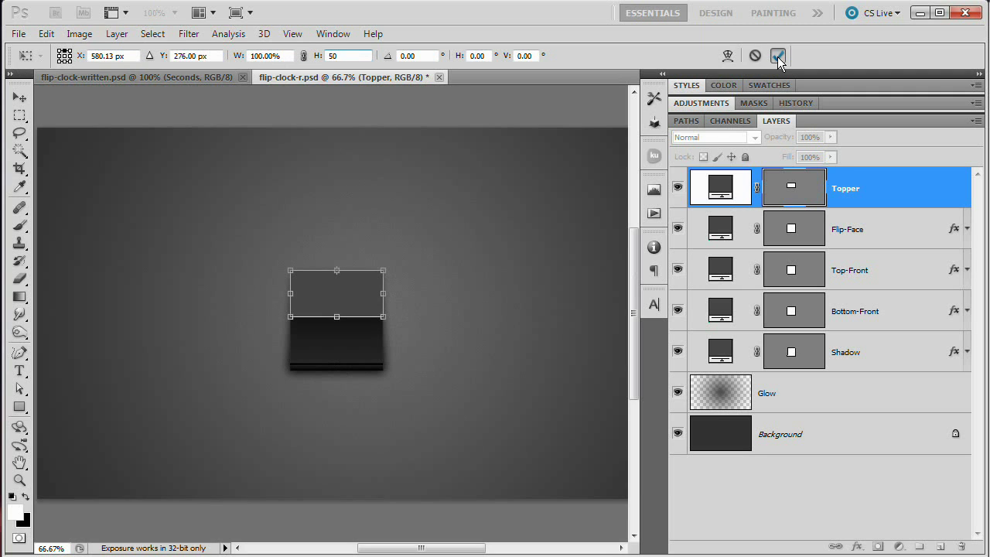
left_click(777, 56)
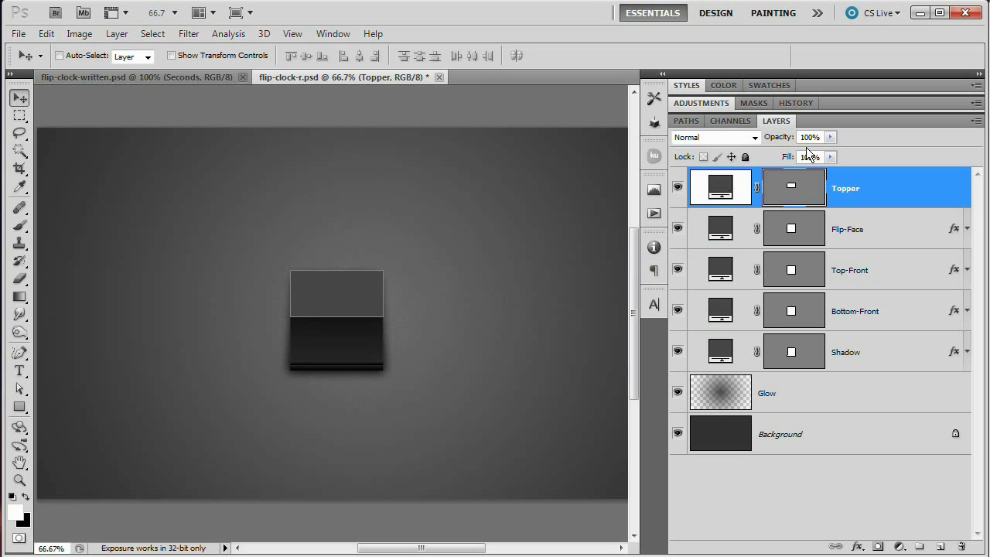
Lower the Topper layer's opacity to 30%
left_click_drag(787, 141, 736, 141)
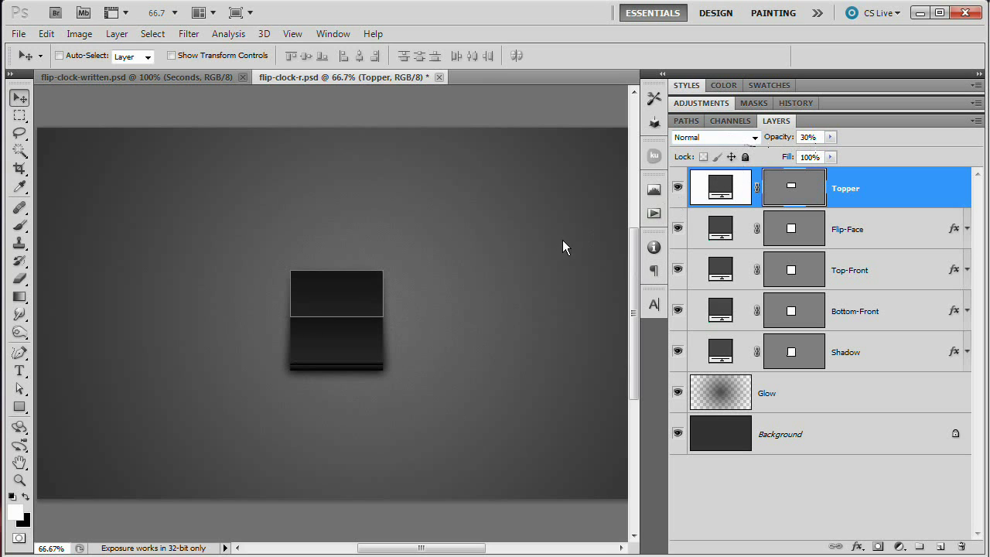
left_click(886, 230)
left_click(890, 199)
key("ctrl+plus")
key("ctrl+plus")
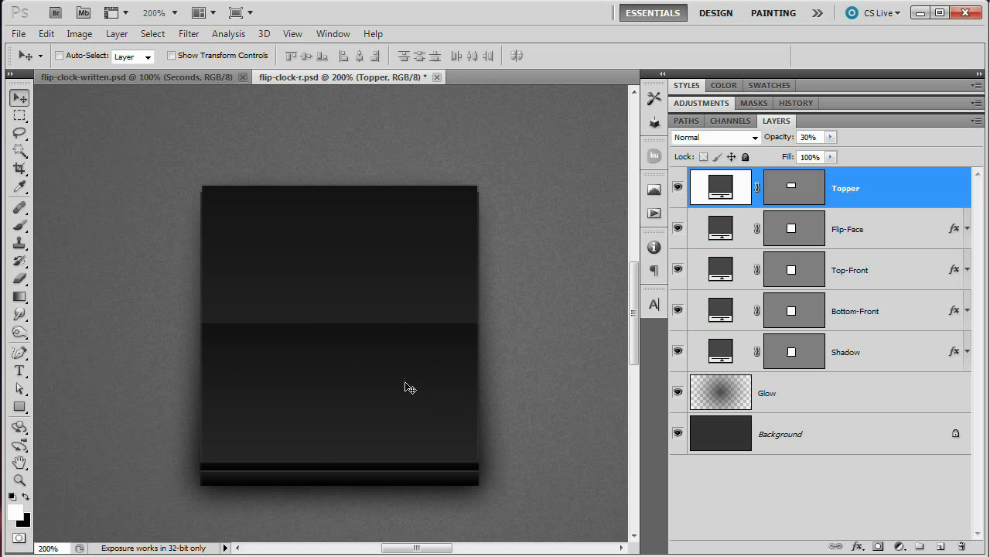
key("ctrl+z")
key("ctrl+minus")
key("ctrl+minus")
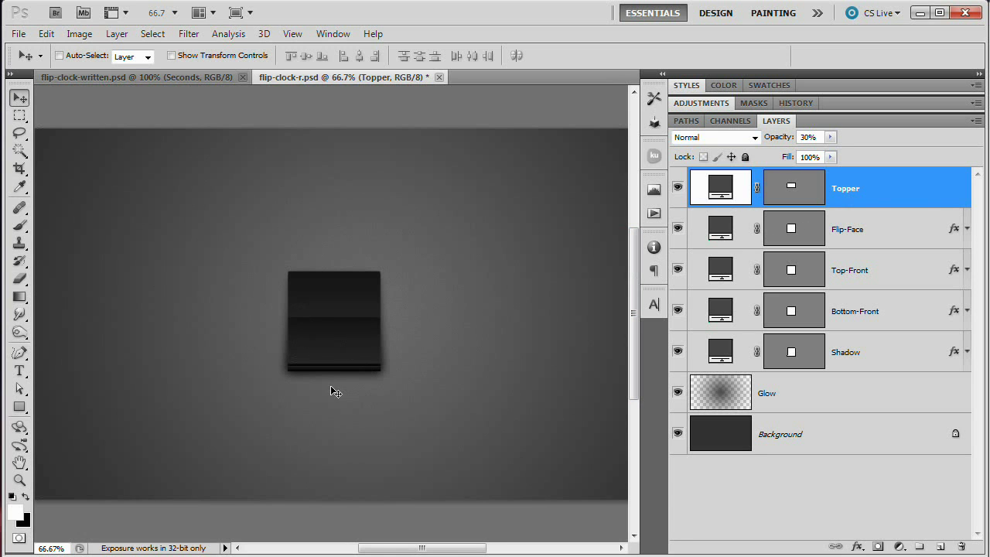
Set up the Type tool with a 14 pt font size and 0 tracking
key("ctrl+plus")
key("ctrl+plus")
left_click_drag(302, 354, 324, 327)
left_click(19, 372)
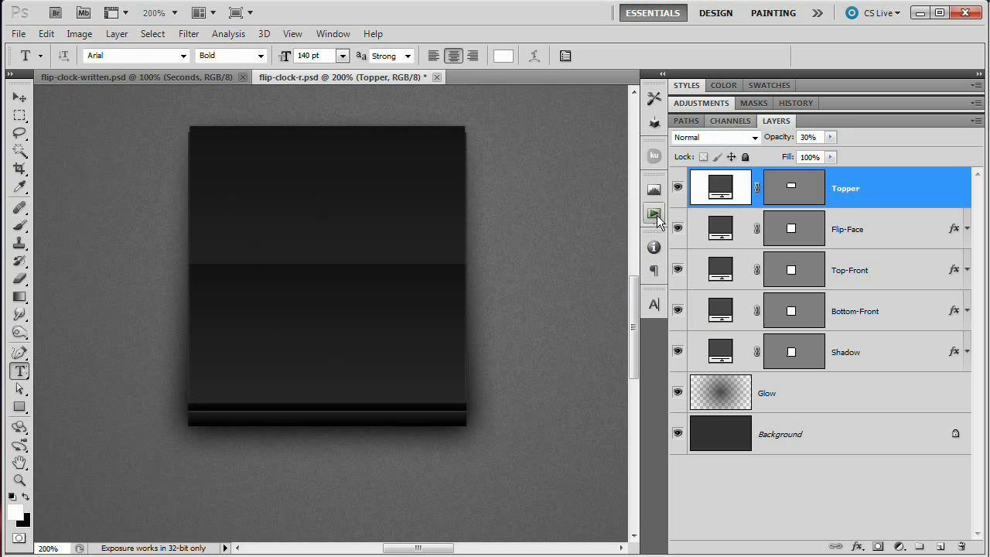
left_click(654, 269)
left_click(653, 304)
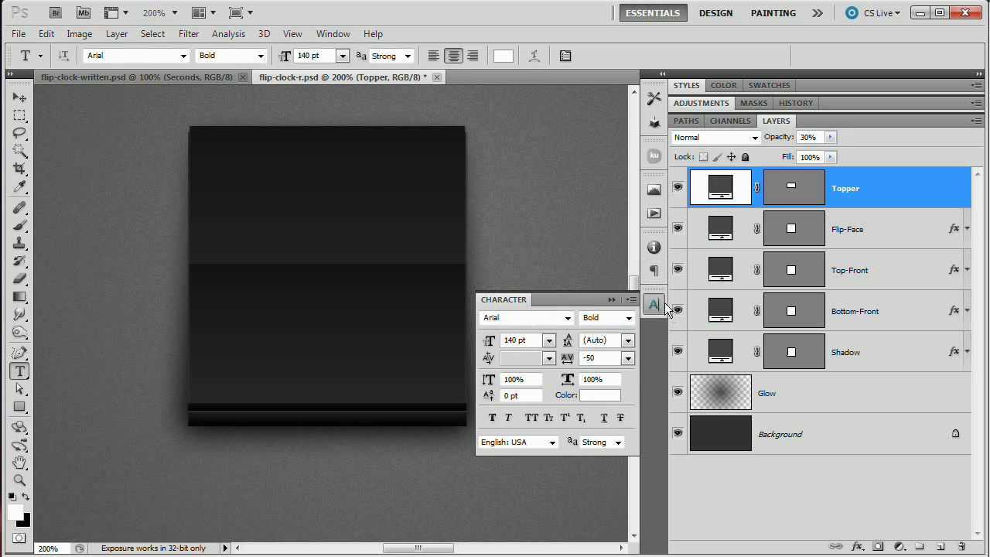
left_click_drag(558, 305, 443, 221)
left_click(417, 259)
type("14")
key("Tab")
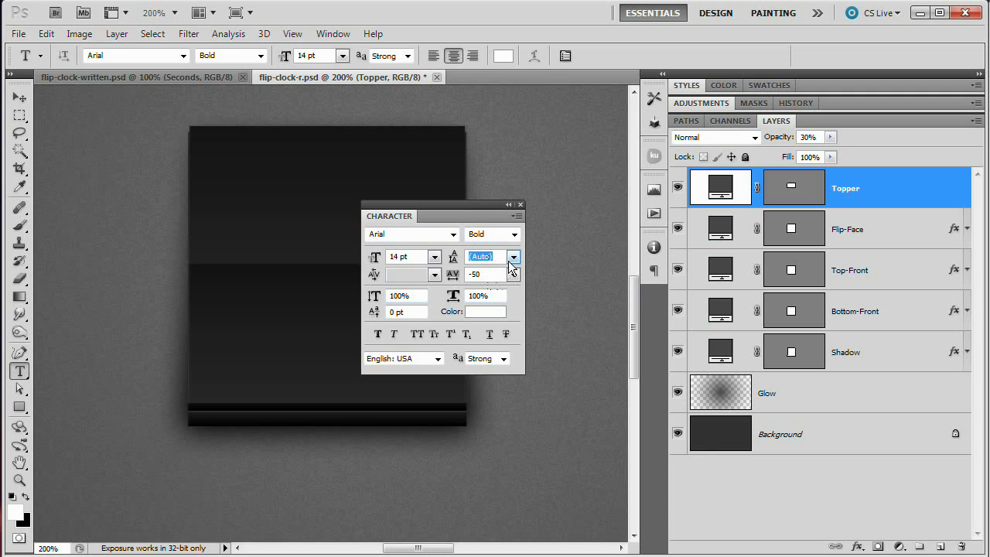
key("Tab")
left_click(513, 274)
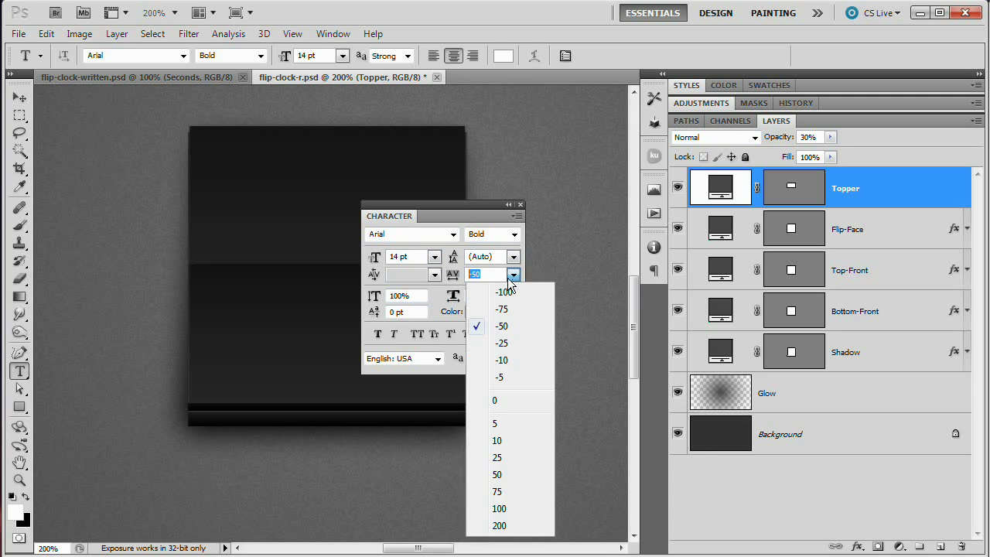
left_click(503, 404)
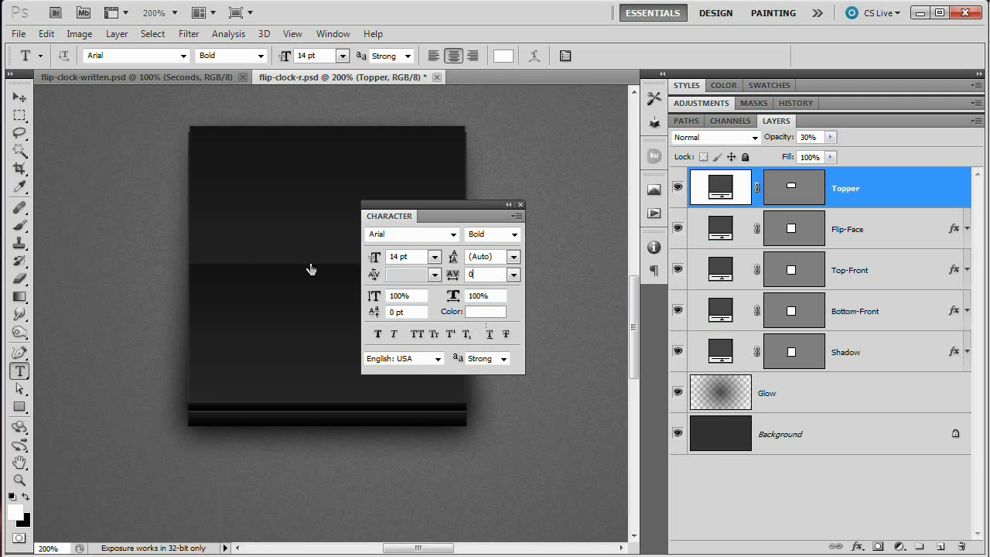
Add a closing square bracket "]" as a text layer on the flip panel and commit it
left_click(244, 294)
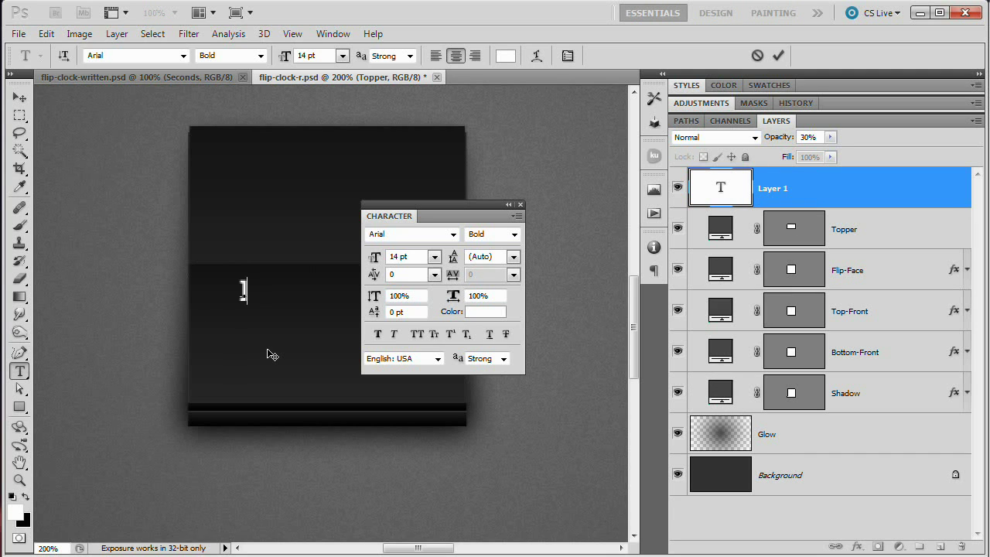
left_click(778, 55)
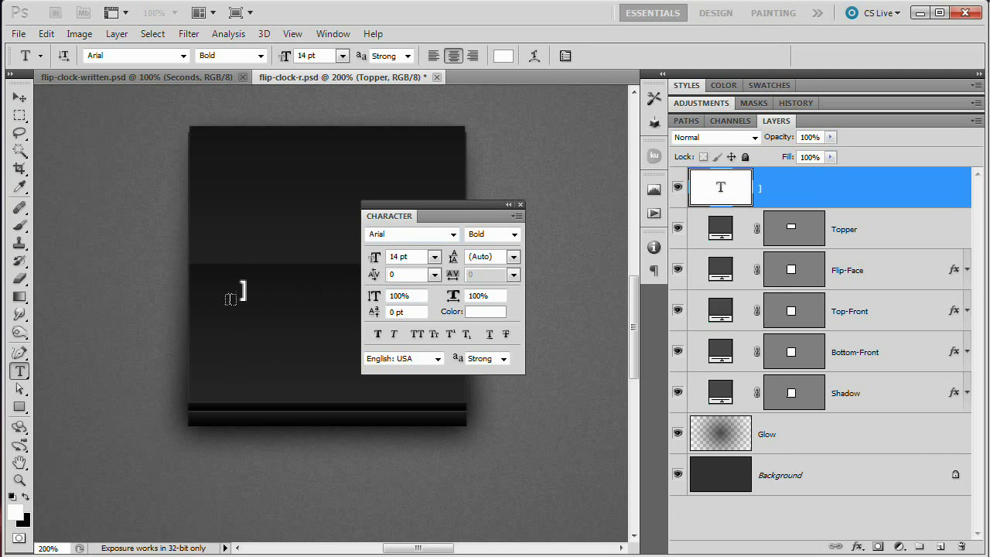
left_click(520, 205)
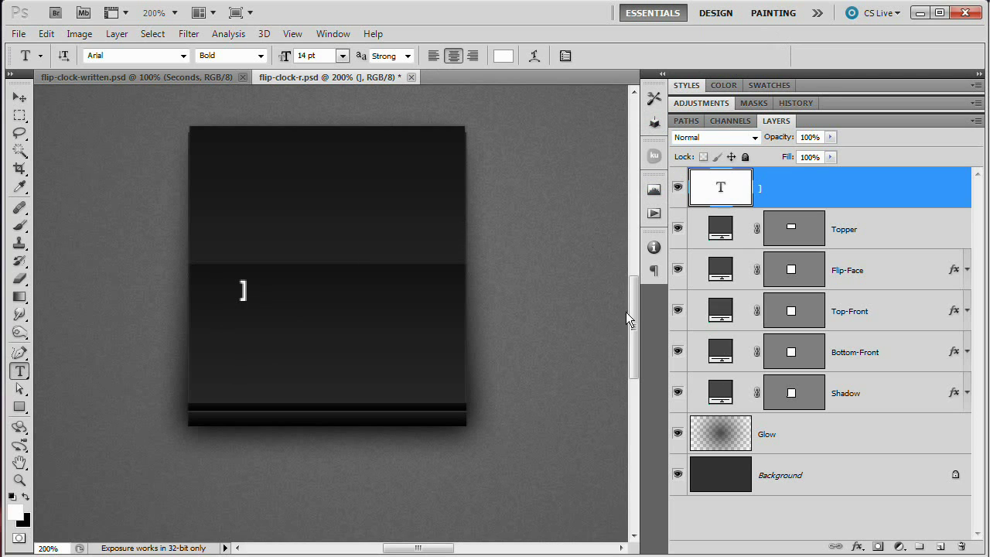
Move the bracket to the flip panel's left edge, centered on the fold line, and set its layer opacity to 39%
key("v")
left_click_drag(244, 301, 197, 270)
key("Right")
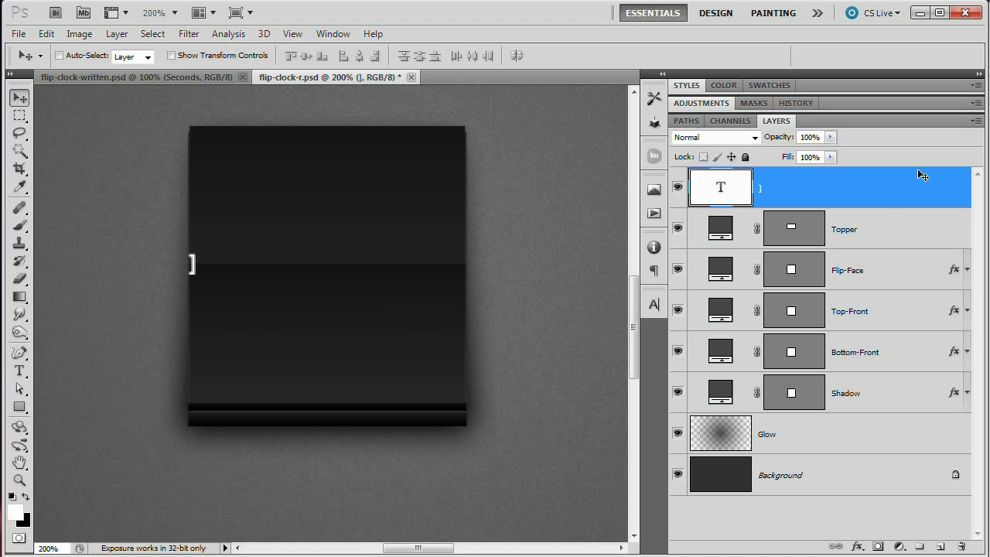
left_click_drag(783, 140, 737, 137)
Place a horizontally flipped copy of the bracket on the flip panel's right edge, level with the original
key("ctrl+j")
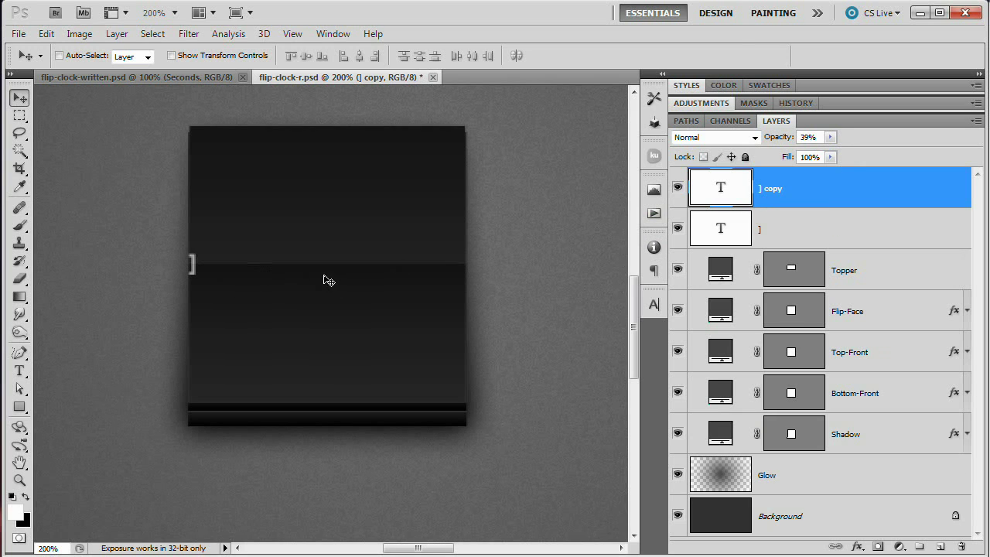
key("ctrl+t")
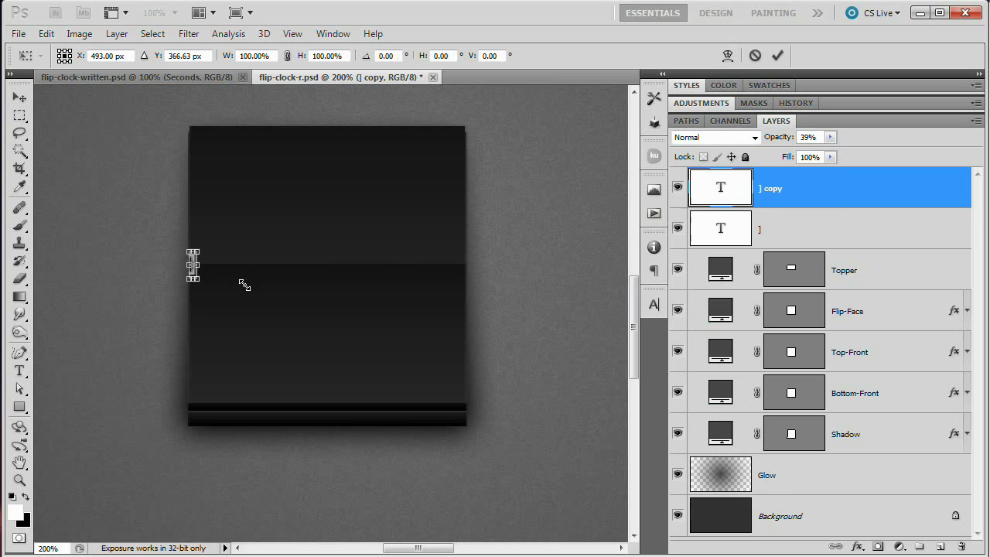
right_click(220, 285)
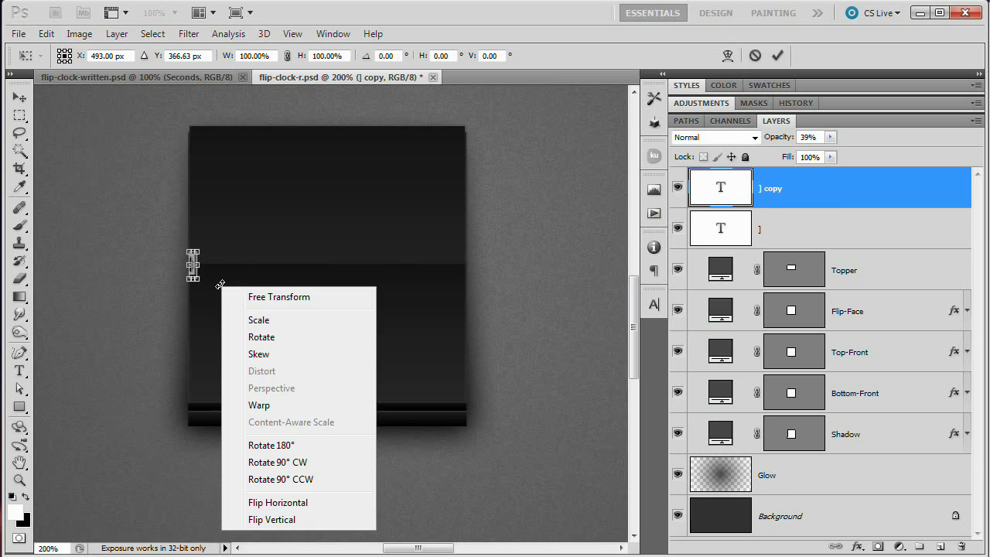
left_click(307, 504)
left_click(777, 55)
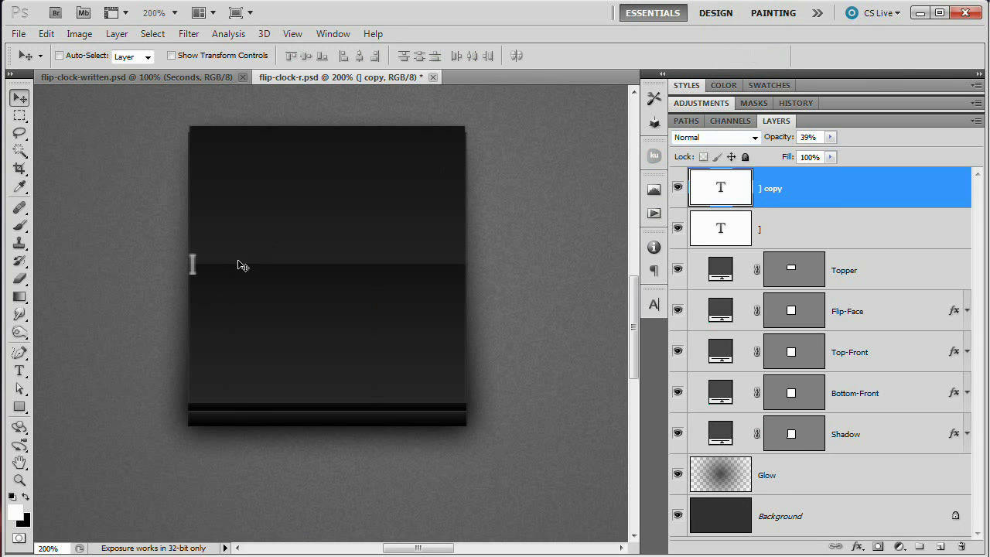
left_click_drag(349, 279, 461, 272)
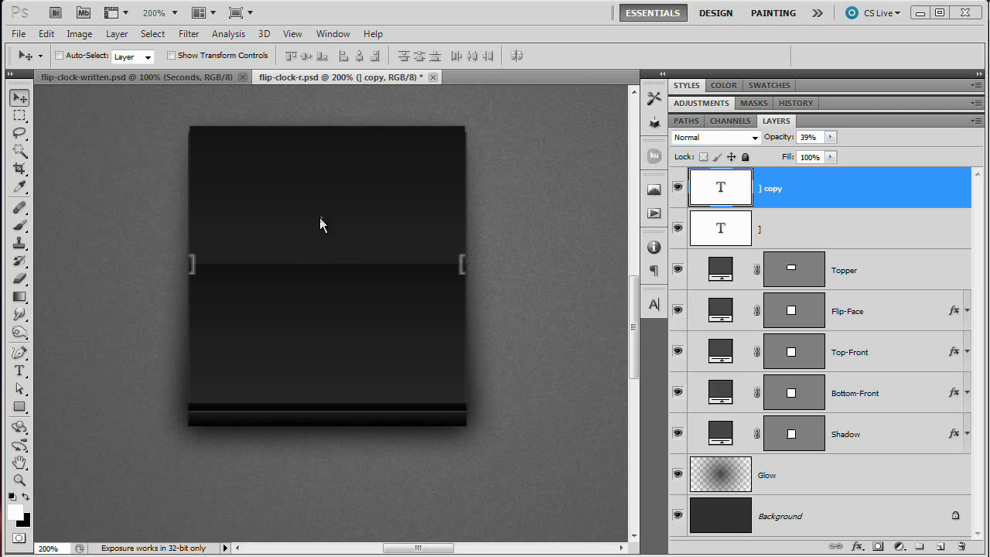
Add the number "32" as a new text layer on the flip panel's lower half
left_click(19, 371)
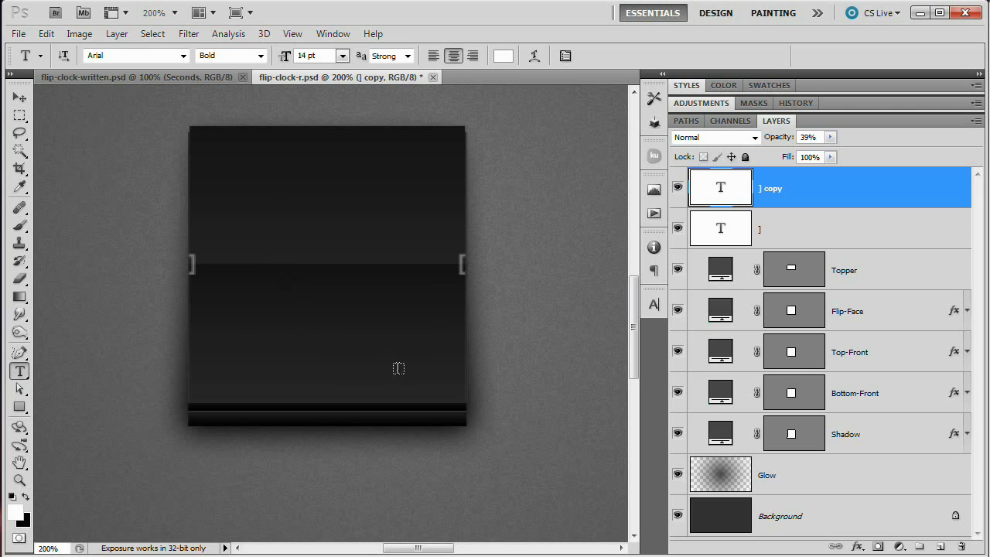
left_click(298, 314)
type("32")
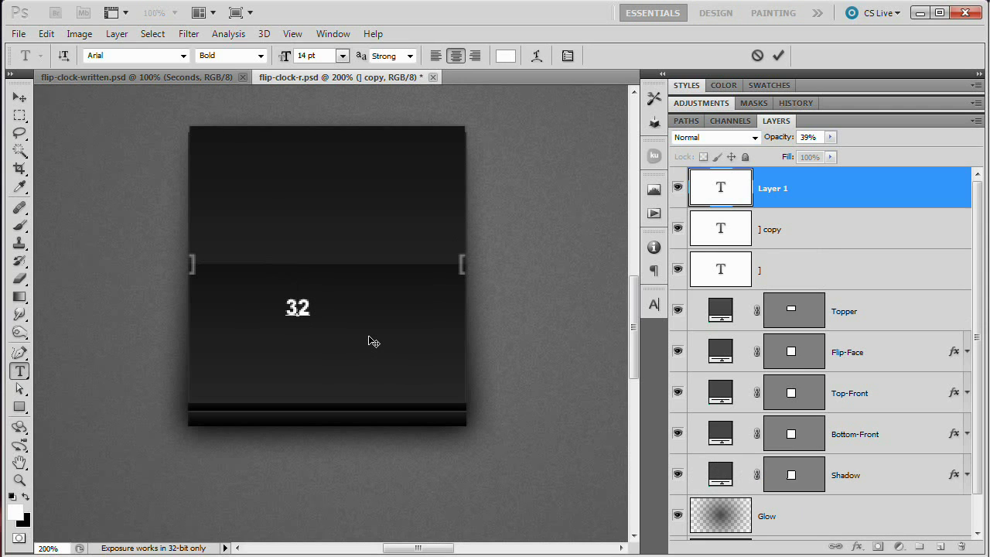
key("ctrl+Return")
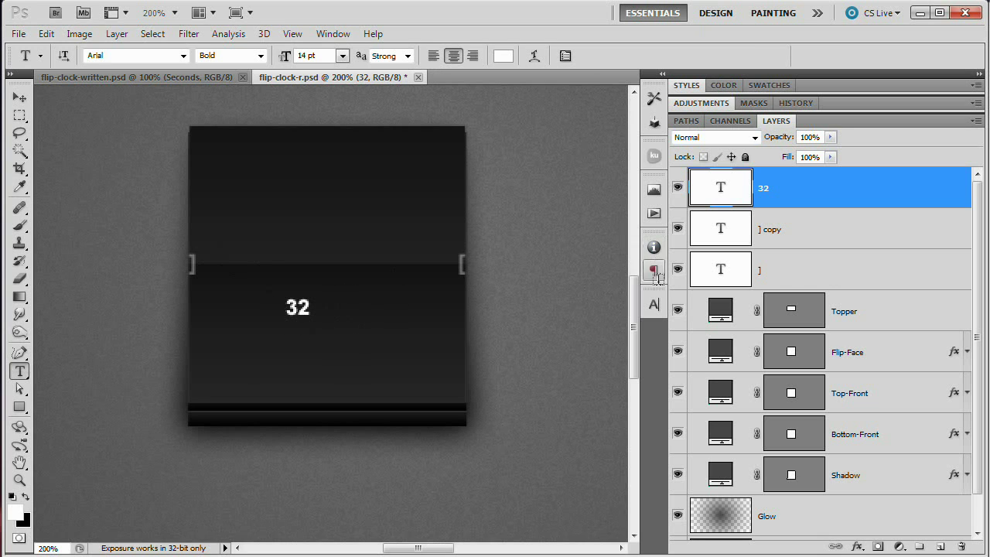
Set the 32 text to a size of 140 pt with tracking of -50
left_click(654, 306)
left_click(521, 222)
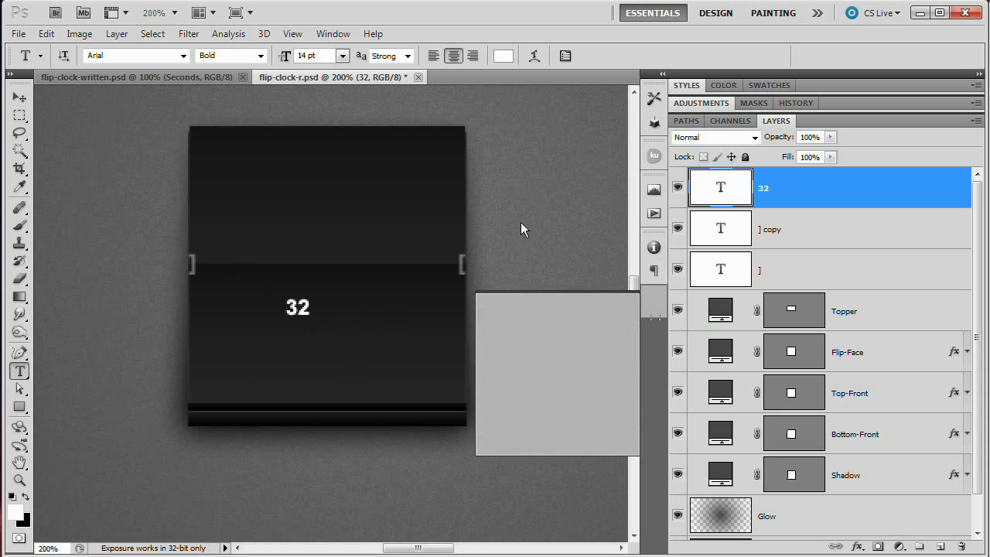
left_click_drag(513, 143, 508, 299)
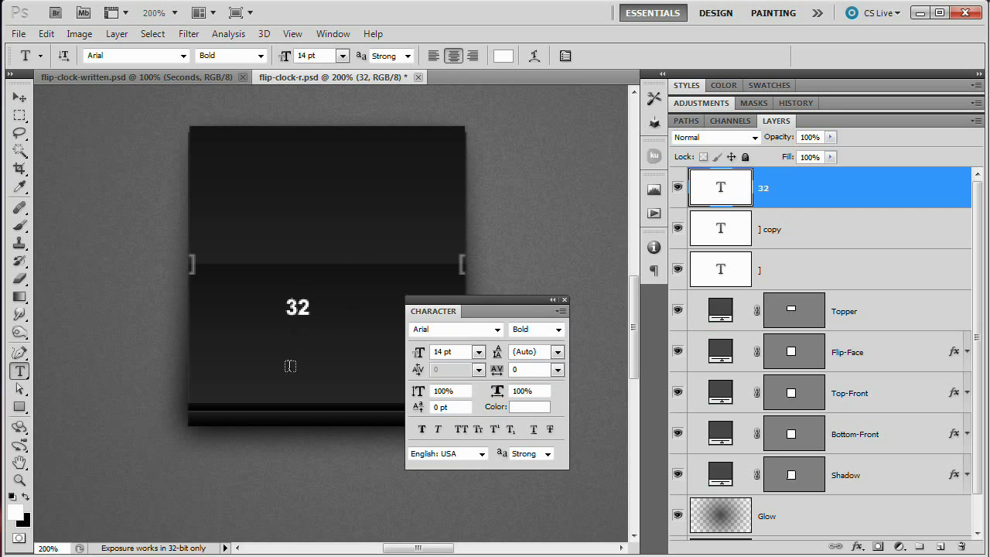
left_click_drag(501, 299, 493, 263)
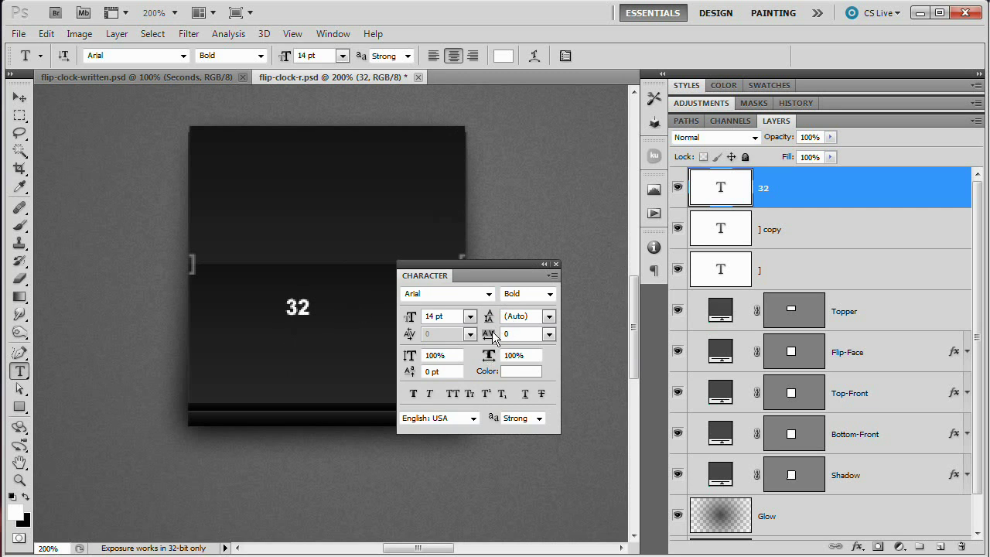
left_click(448, 317)
type("140")
key("Tab")
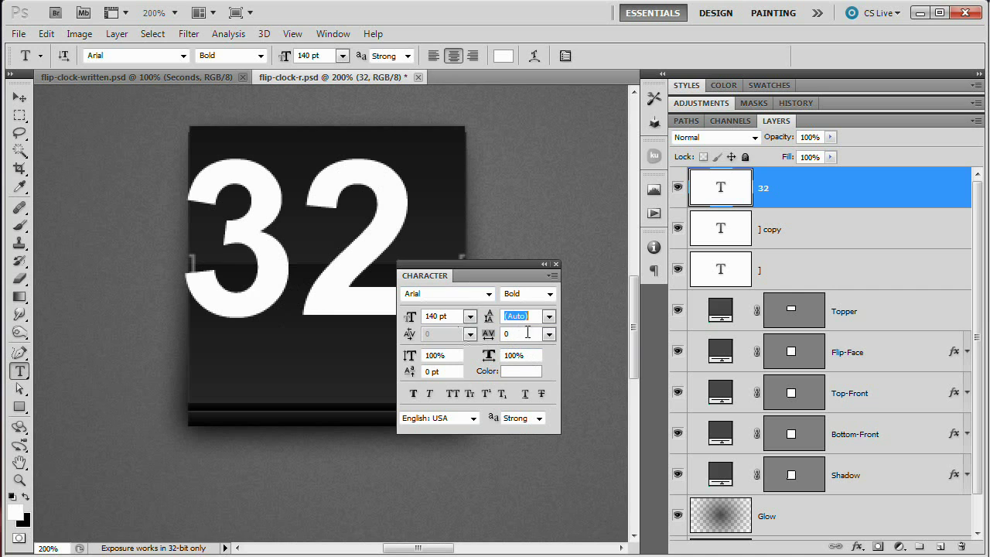
key("Tab")
type("-50")
key("Tab")
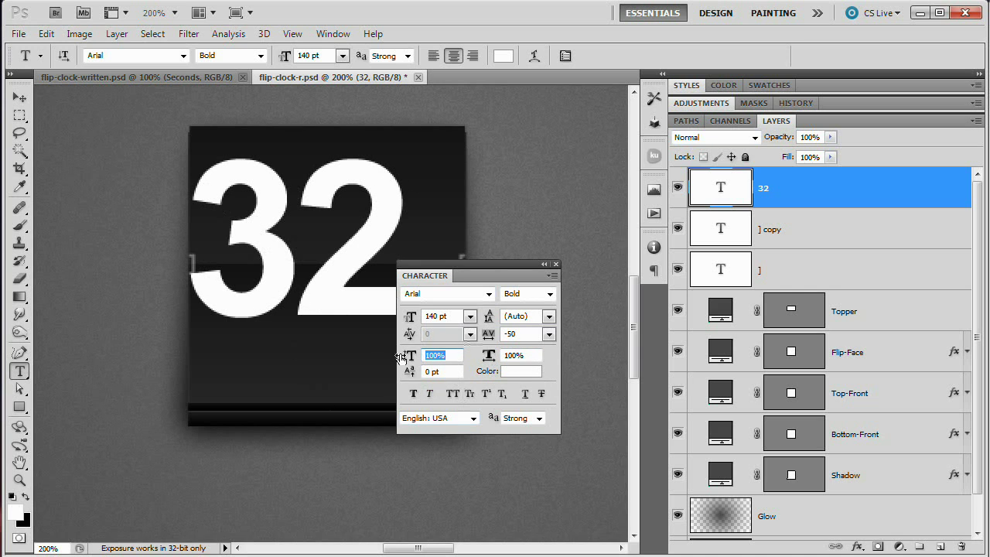
Color the 32 text light grey #b2b2b2 and keep its font style on Bold
left_click(521, 372)
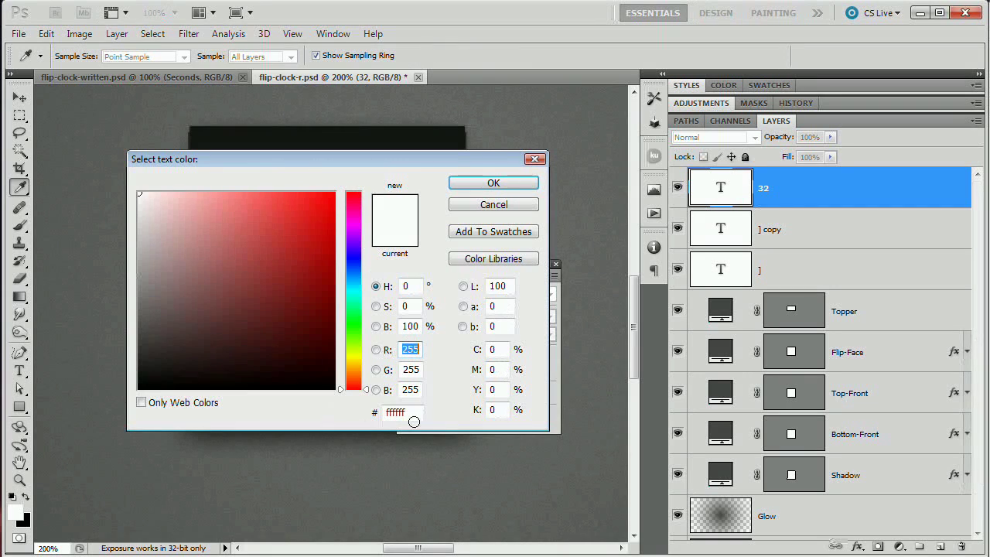
left_click_drag(409, 160, 763, 213)
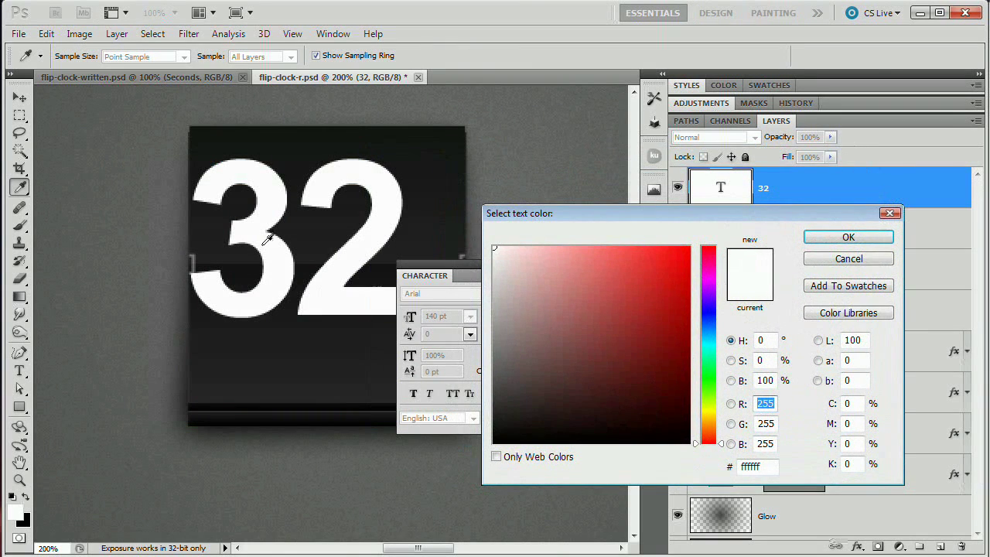
left_click(750, 467)
type("b2b2b2")
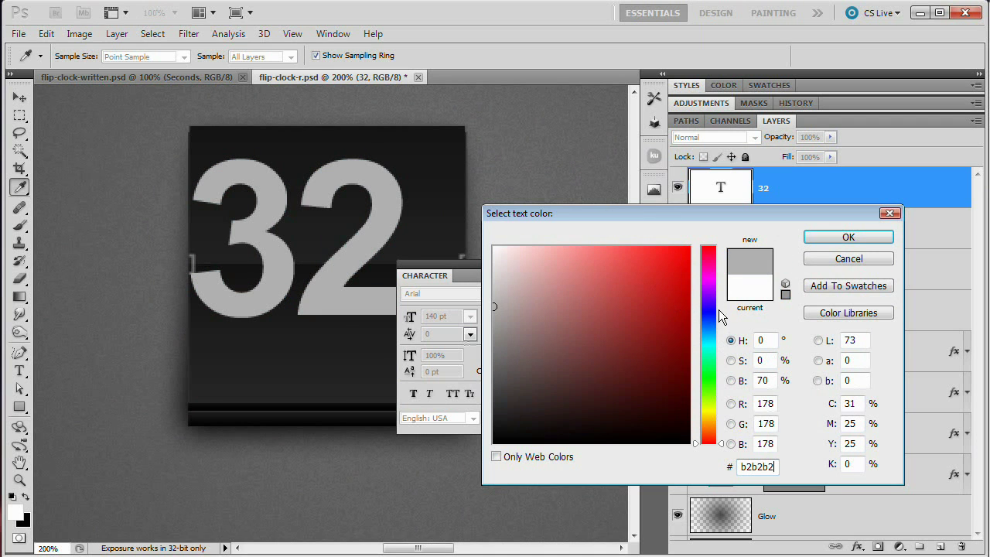
left_click(850, 238)
left_click_drag(484, 262, 525, 248)
left_click(590, 279)
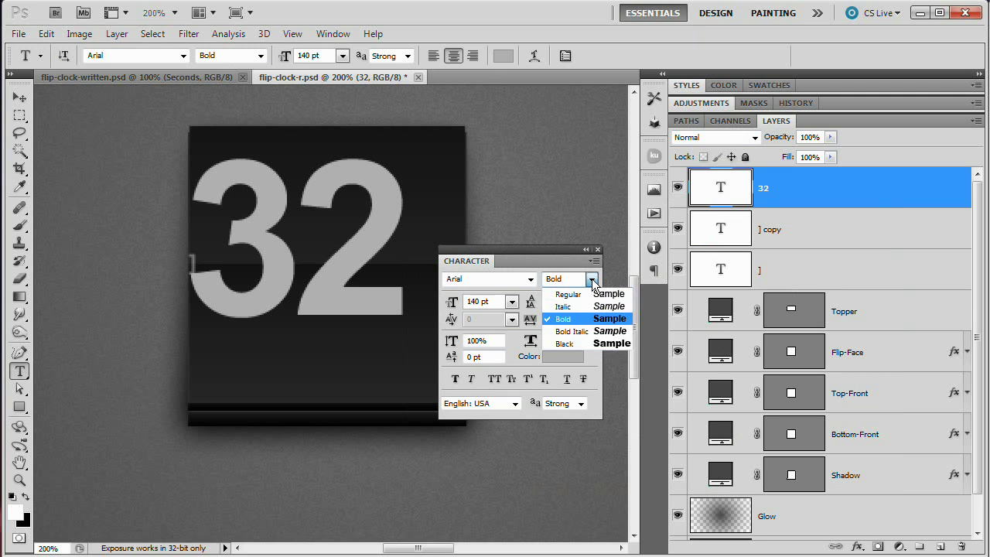
left_click(575, 322)
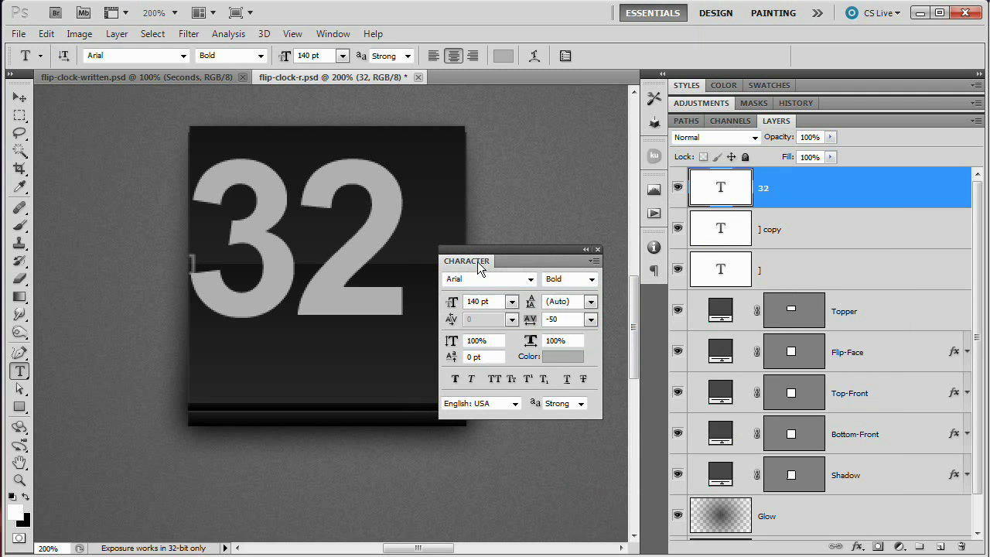
left_click(654, 320)
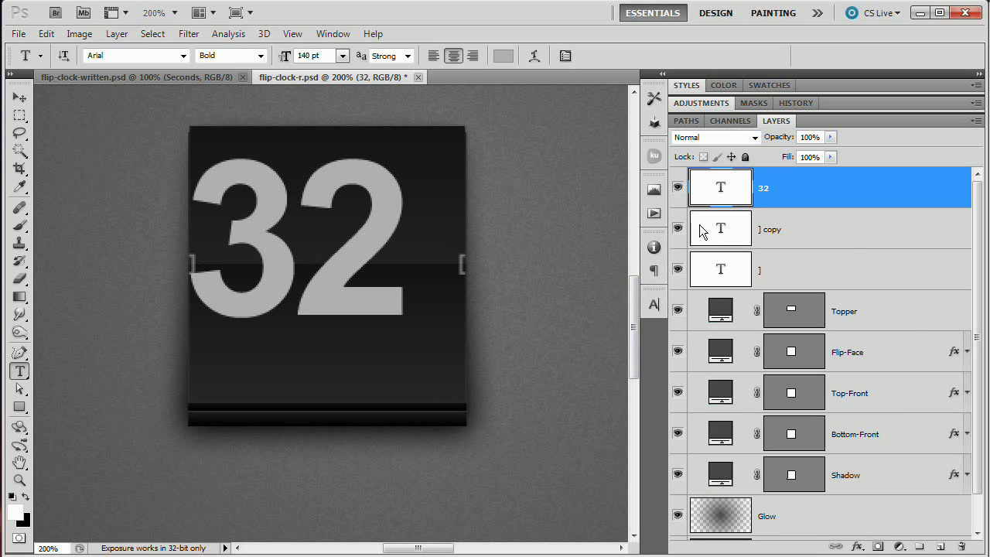
Move the 32 text to the middle of the flip panel and align its horizontal center to the Flip-Face shape
left_click(30, 98)
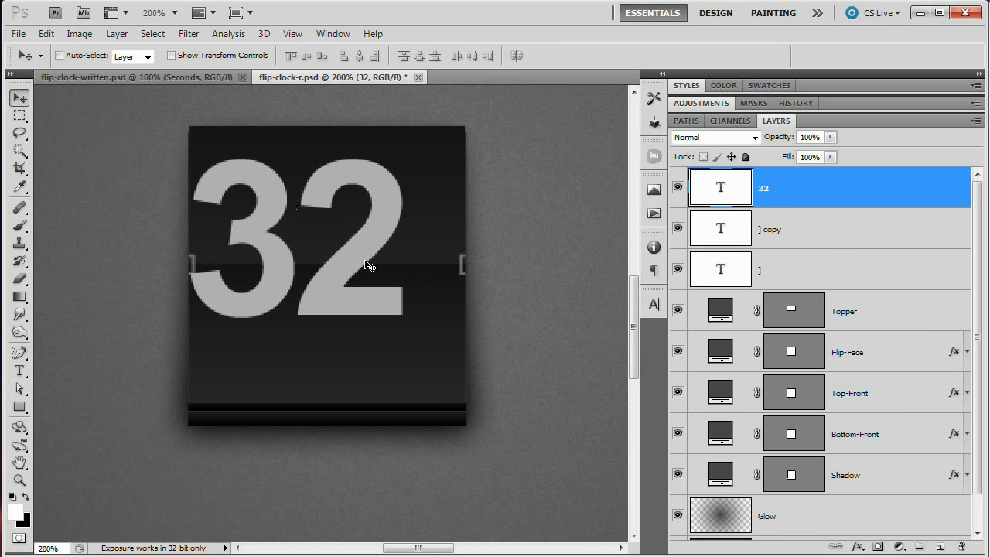
left_click_drag(363, 285, 388, 265)
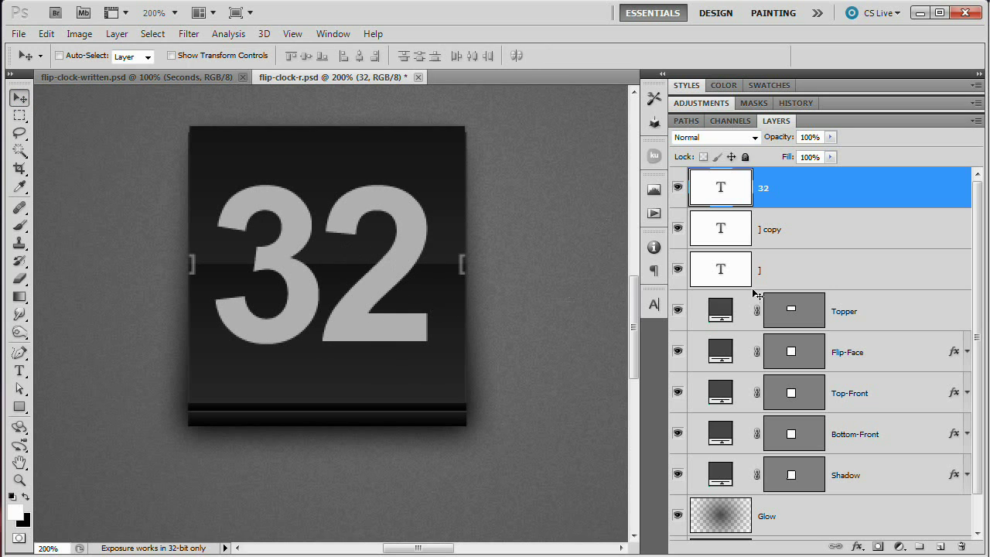
left_click(793, 353, "ctrl")
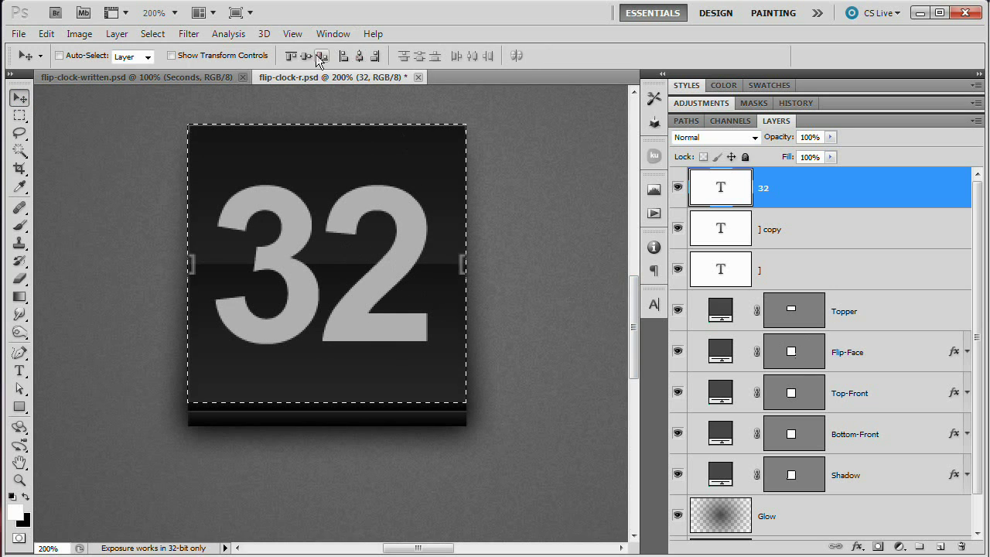
left_click(361, 56)
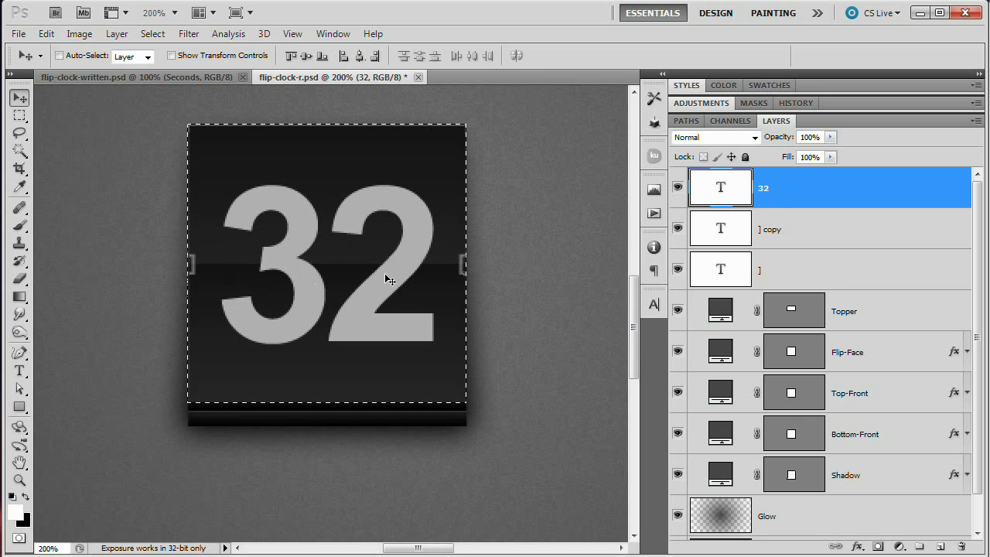
Clear the selection and nudge the 32 text one pixel left and three pixels down on the flip panel
key("ctrl+d")
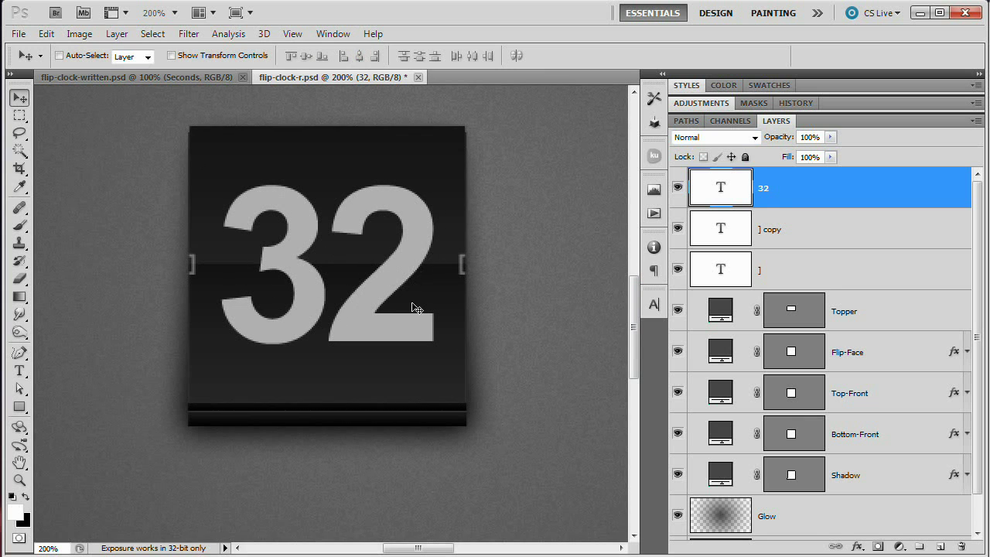
key("Left")
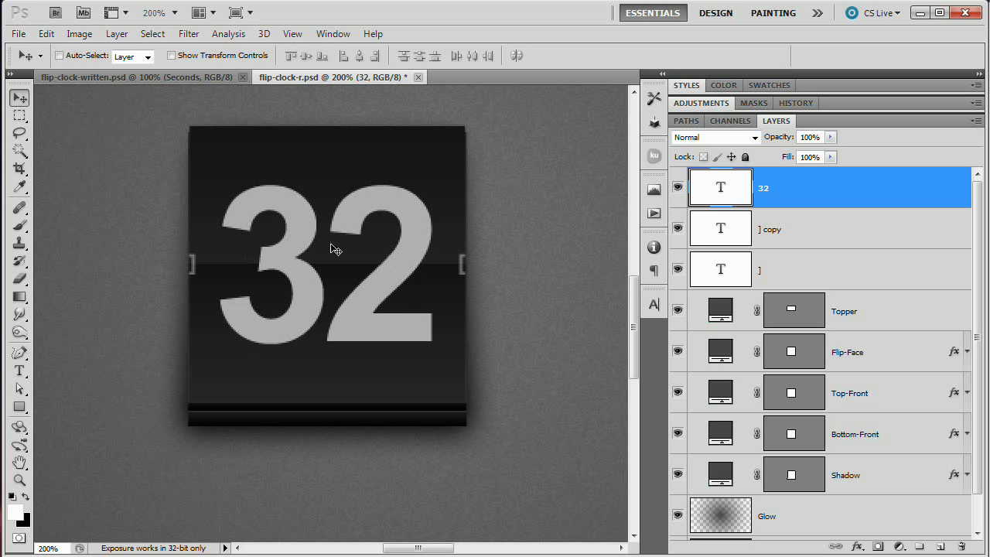
key("Down")
key("Down")
key("Down")
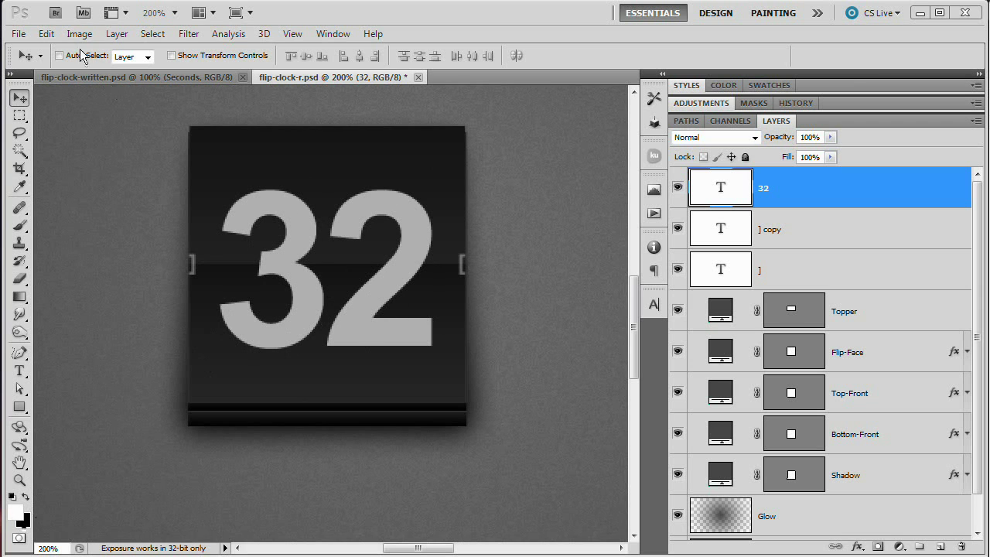
Add a Gradient Overlay to the 32 text using the Foreground to Transparent preset with white as the foreground
left_click(116, 33)
mouse_move(194, 116)
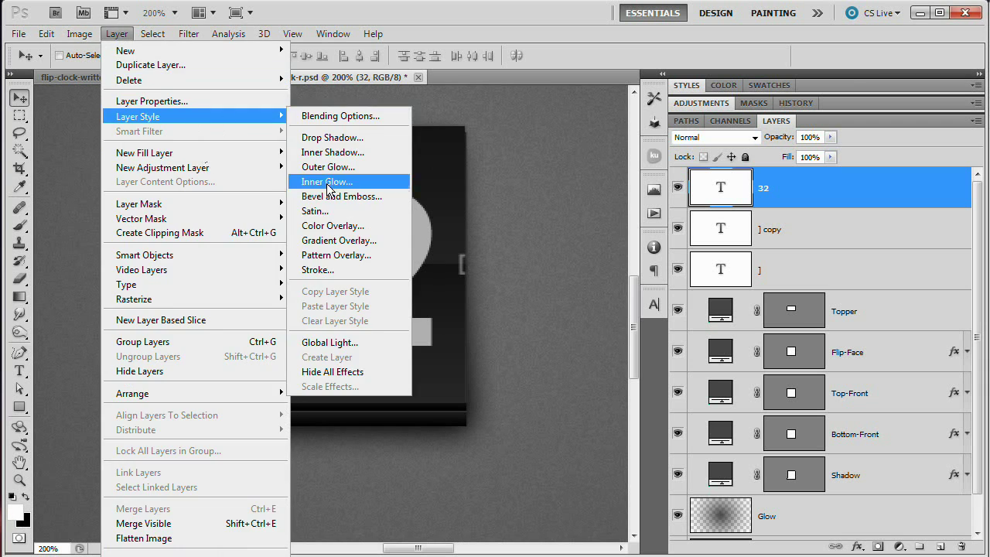
left_click(361, 239)
left_click_drag(673, 135, 632, 121)
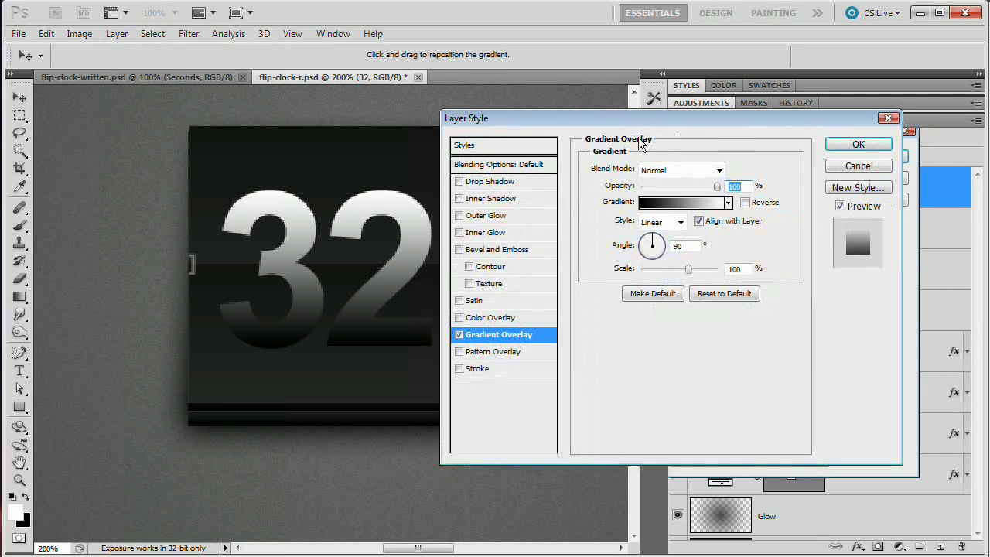
left_click(680, 204)
left_click(602, 104)
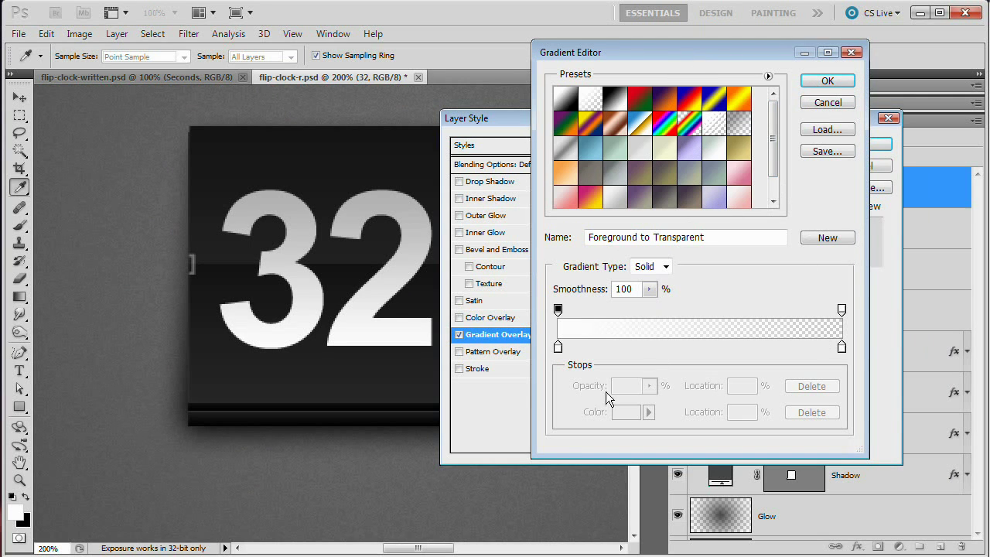
Move the 0% opacity stop of the 32 text's gradient to location 35% and apply the layer style
left_click(841, 311)
left_click_drag(843, 310, 659, 319)
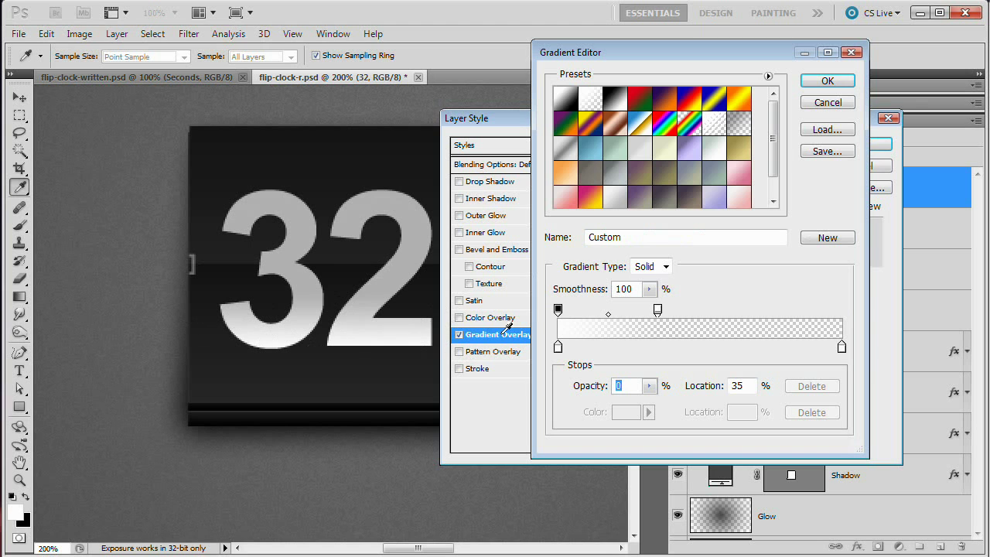
left_click(827, 80)
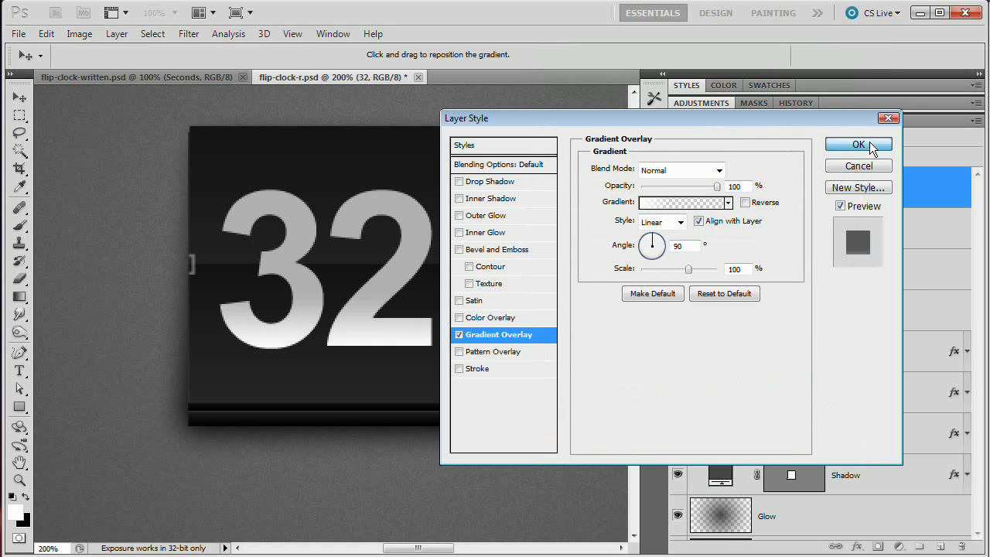
left_click(858, 145)
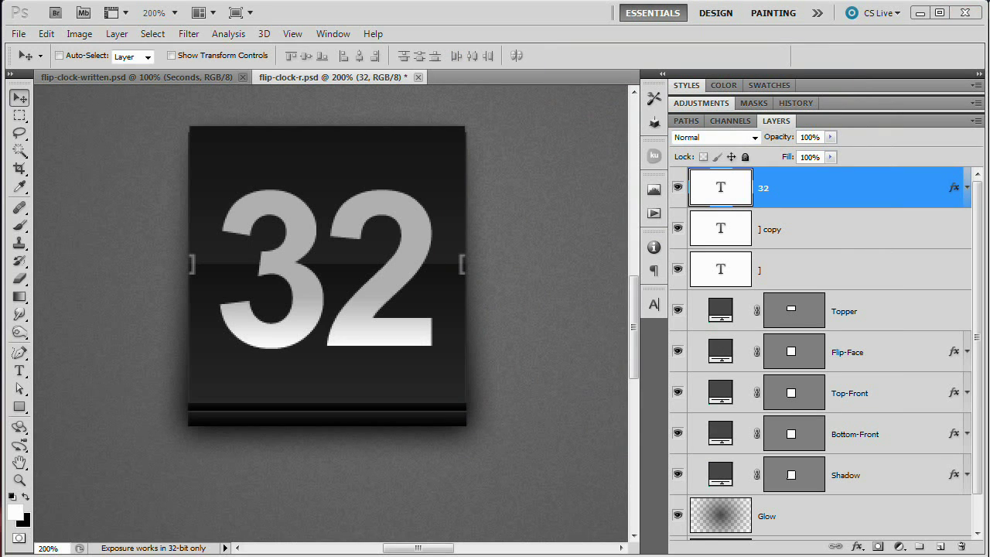
Duplicate the Topper shape layer and place the copy above the 32 text layer
left_click(886, 313)
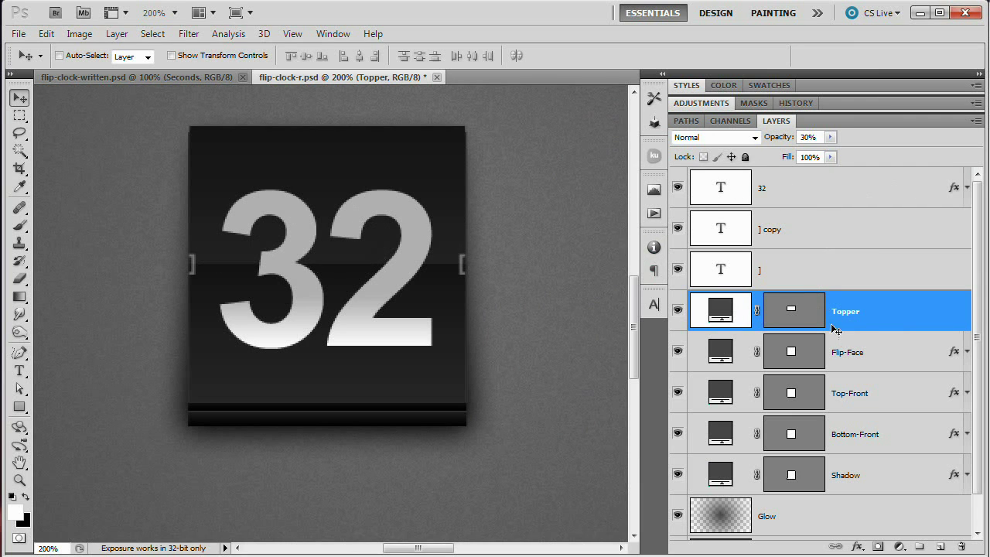
left_click_drag(888, 317, 873, 188)
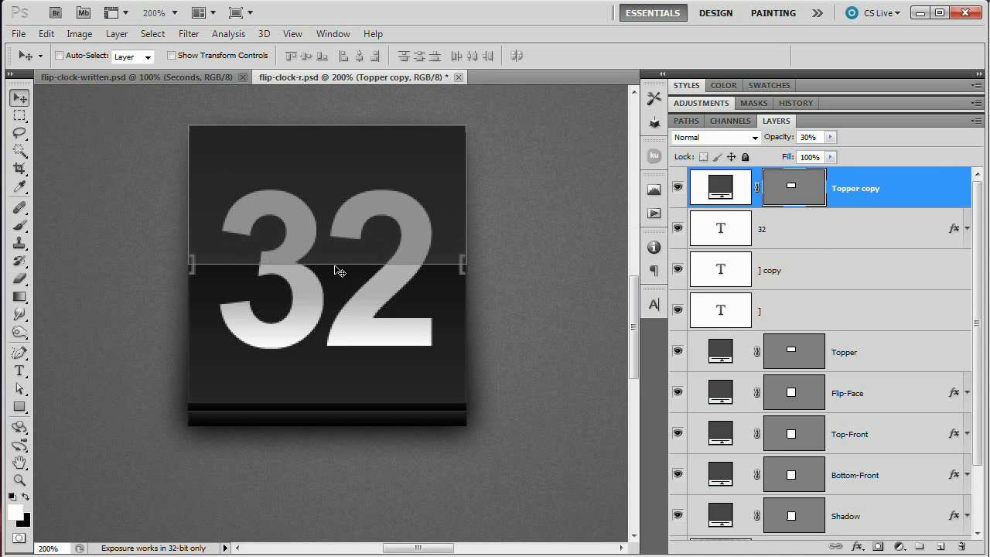
Lower the opacity of the 32 text's Gradient Overlay to 45%
left_click(827, 228)
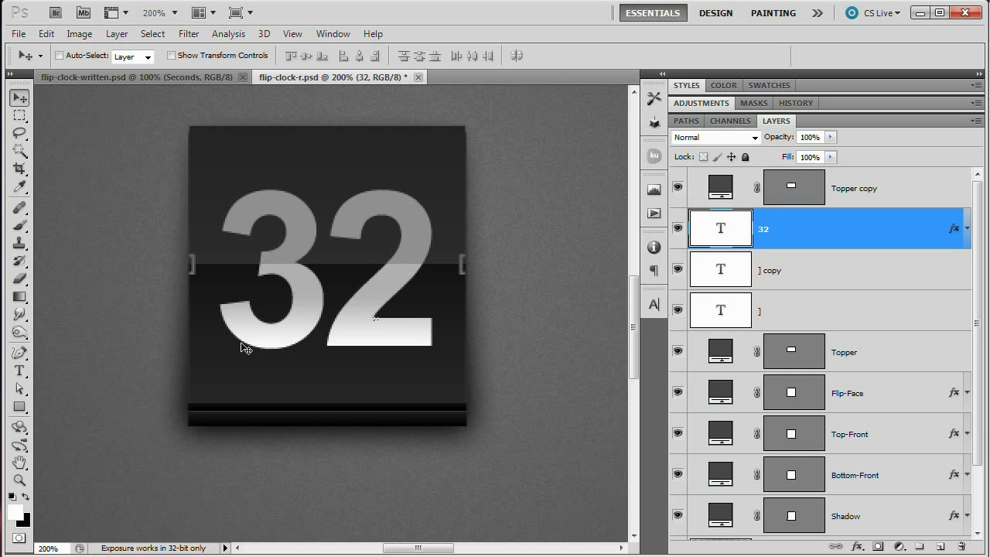
double_click(953, 234)
left_click(501, 337)
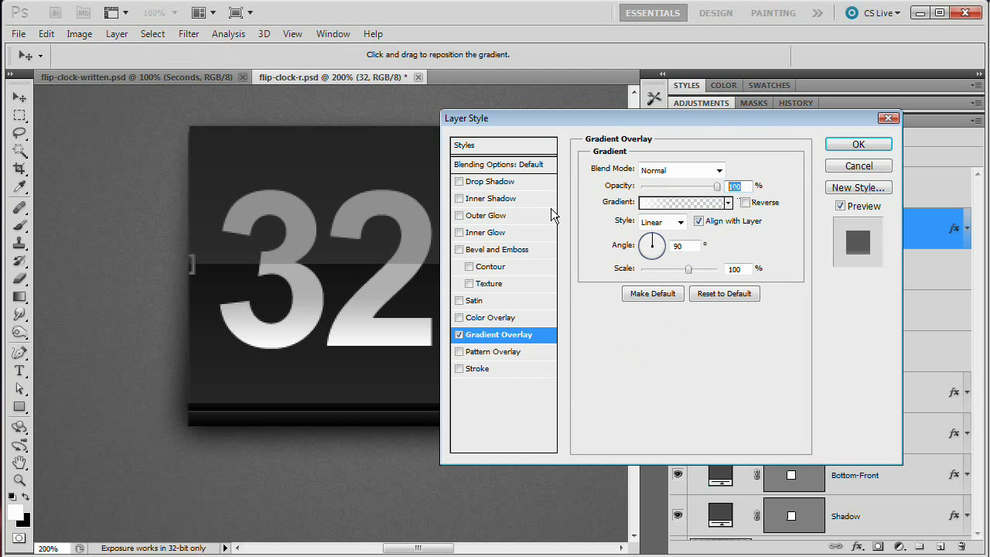
type("49")
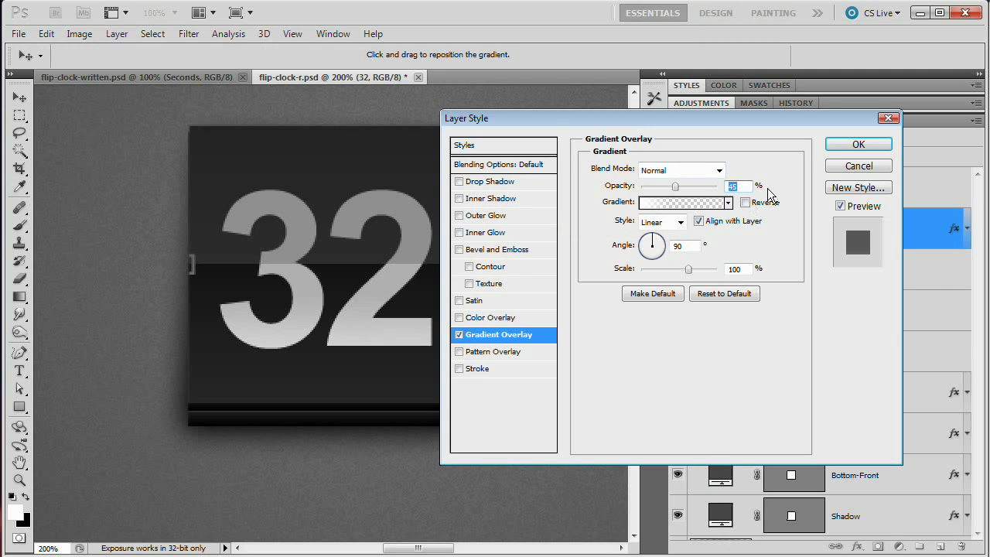
left_click(862, 144)
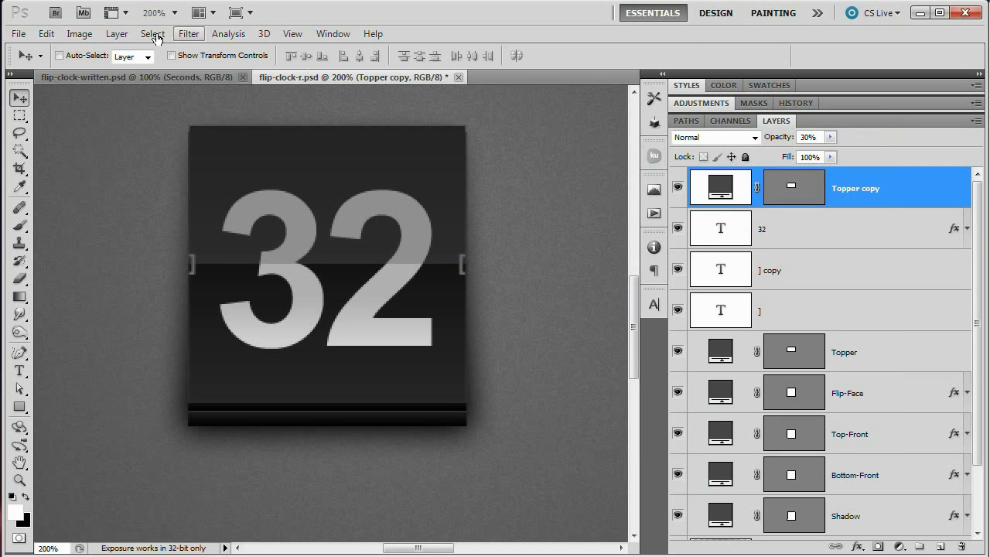
Add a Drop Shadow to the Topper copy layer with Normal blend mode and 20% opacity
left_click(116, 34)
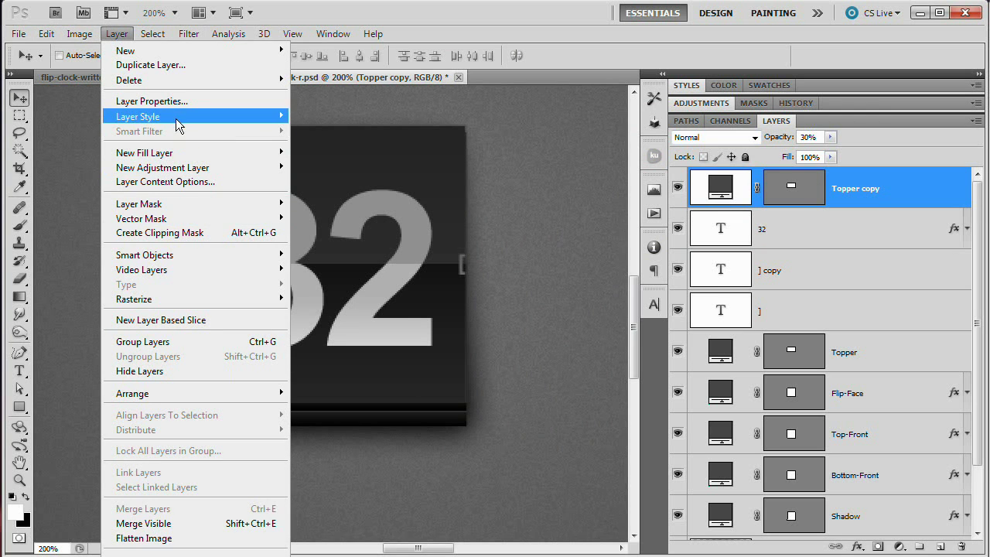
mouse_move(271, 116)
left_click(375, 143)
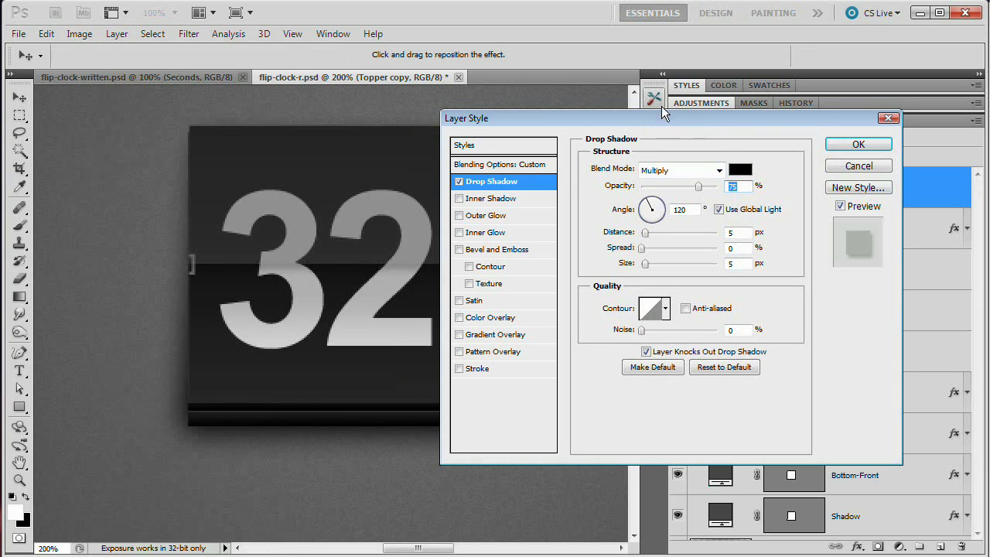
left_click_drag(661, 105, 620, 95)
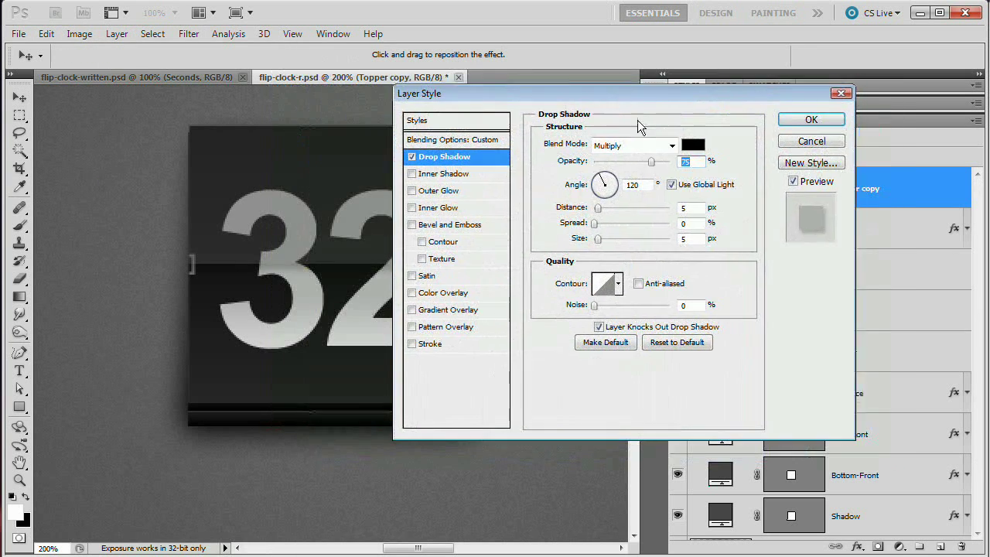
type("20")
left_click(632, 149)
left_click(636, 160)
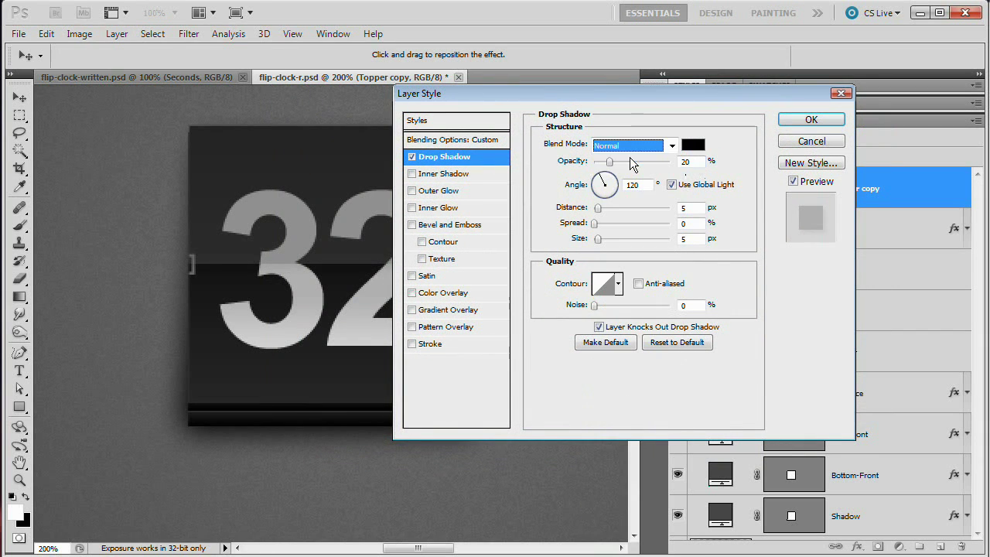
Turn off Use Global Light for the drop shadow and set its angle to 90°, distance to 0 px and size to 2 px
left_click(672, 185)
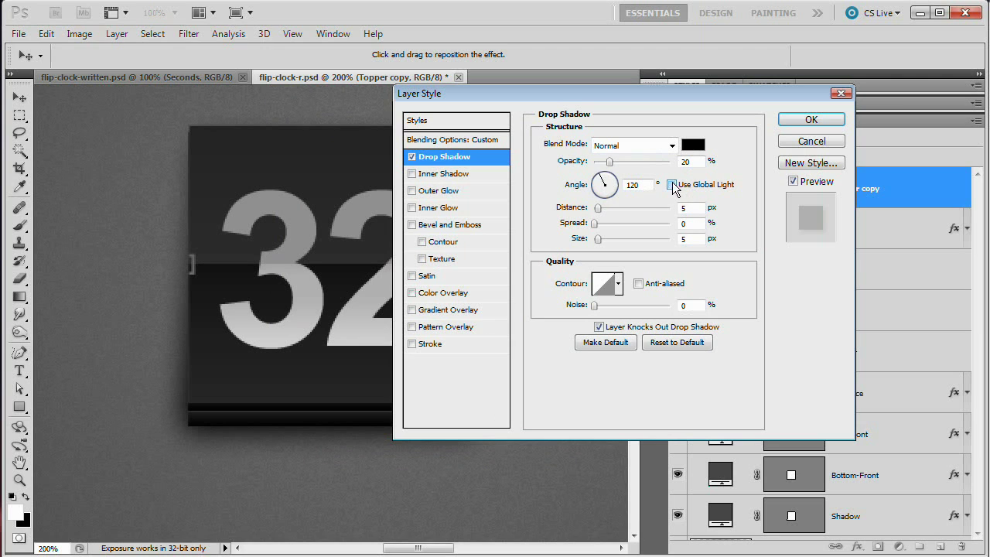
left_click_drag(647, 188, 556, 184)
type("90")
left_click_drag(700, 208, 643, 211)
type("0")
left_click_drag(685, 238, 596, 237)
type("1")
key("Up")
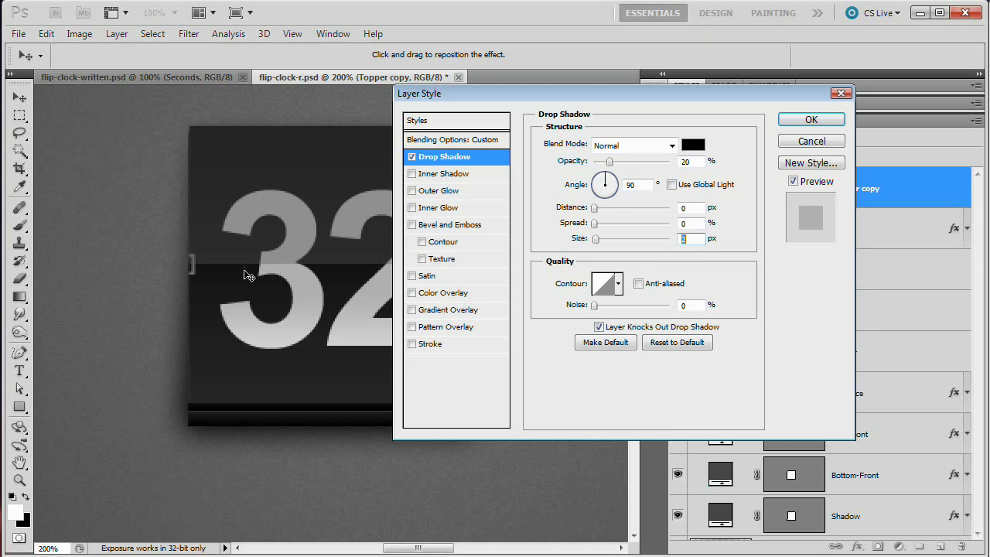
Set the Topper copy's blending options to 100% opacity and 0% fill opacity
left_click(456, 145)
double_click(701, 161)
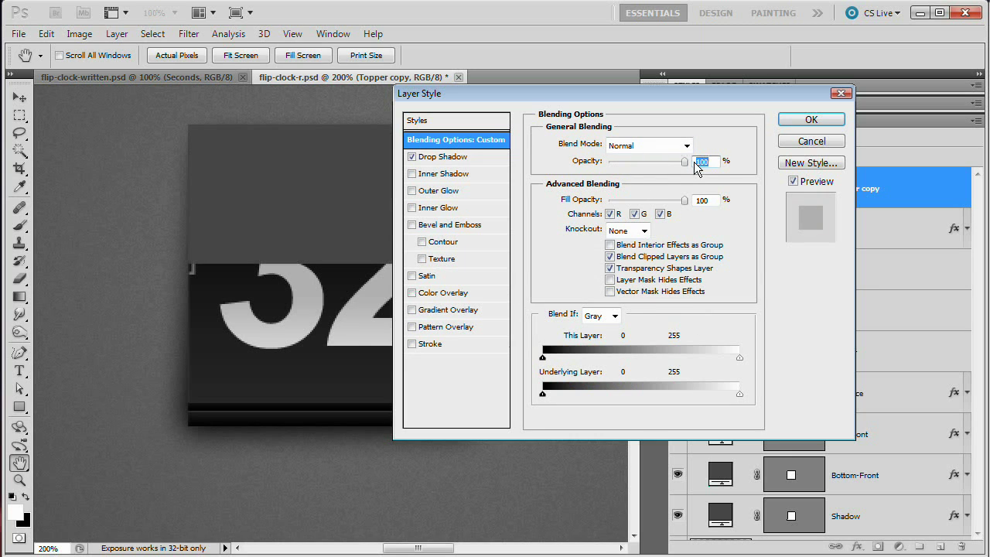
left_click_drag(681, 207, 545, 211)
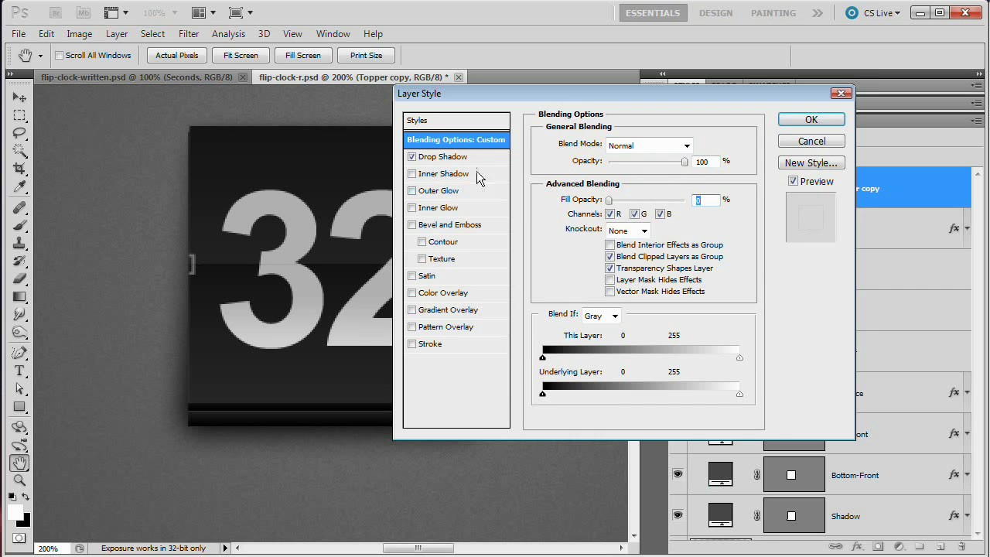
left_click_drag(572, 96, 624, 113)
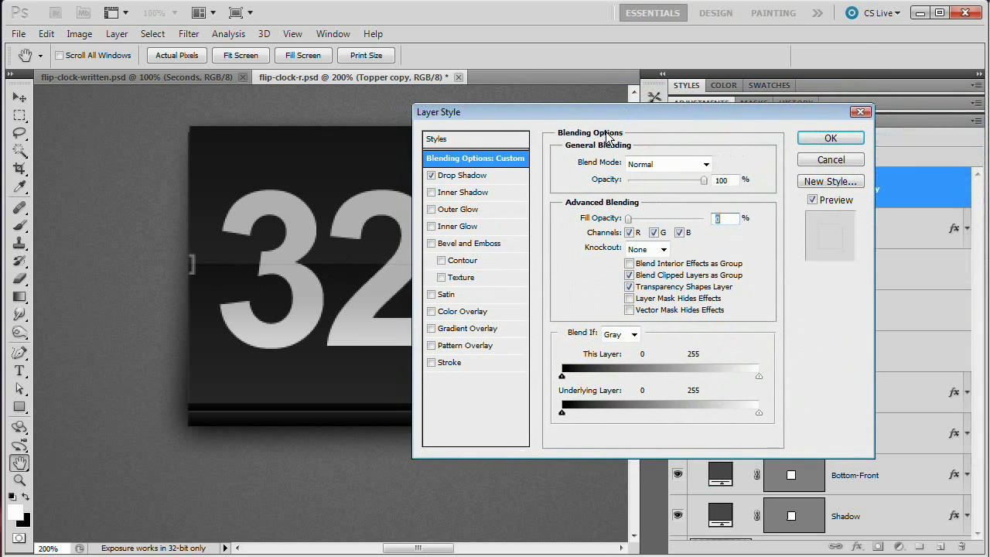
Set the Topper copy's drop shadow size to 5 px and keep the shadow color black
left_click(464, 175)
double_click(713, 259)
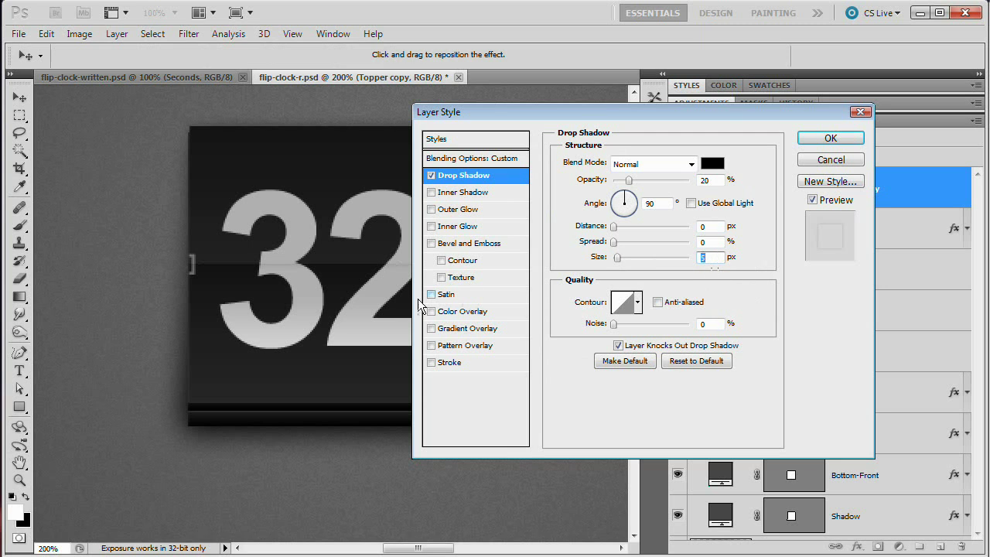
left_click(713, 165)
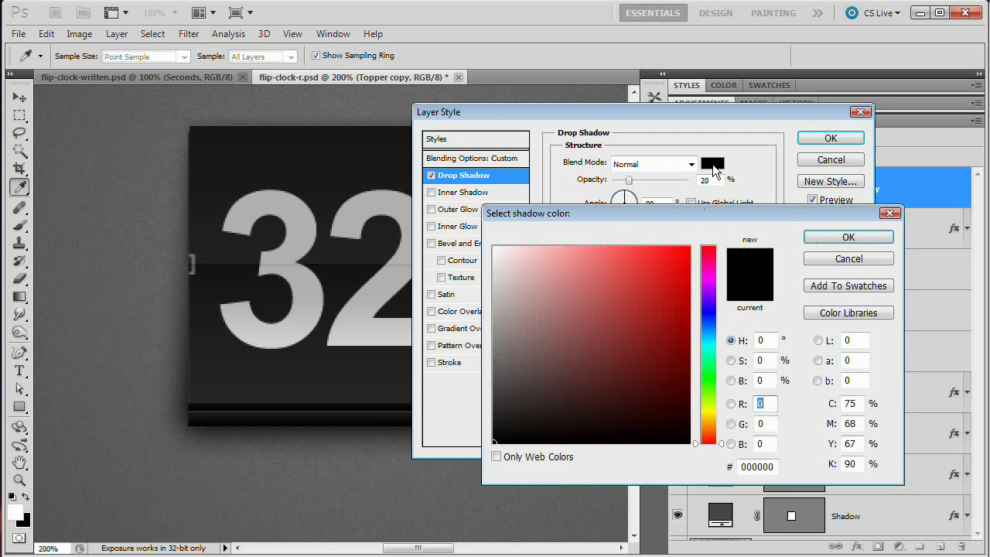
left_click(850, 255)
left_click_drag(669, 114, 654, 111)
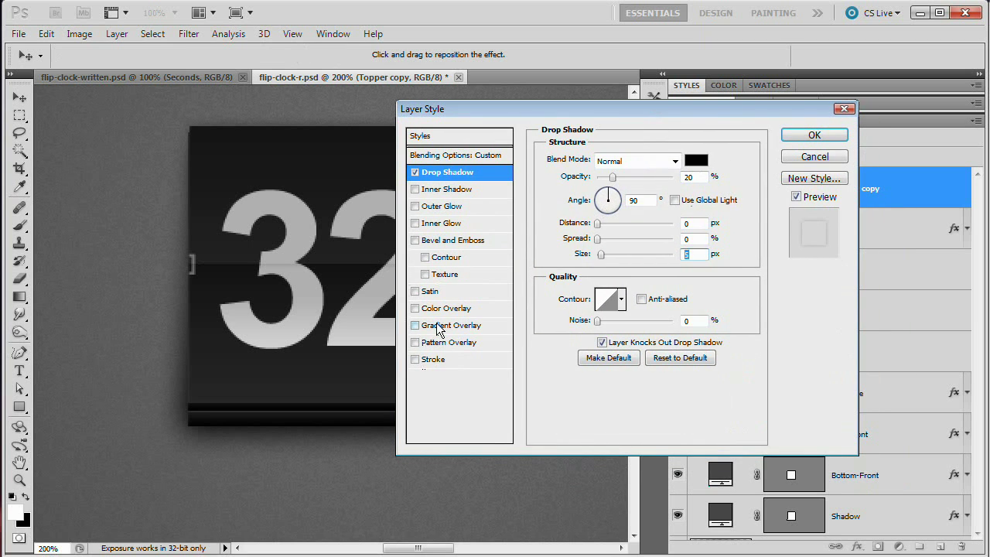
Add a Gradient Overlay to the Topper copy using the Foreground to Transparent preset
left_click(438, 327)
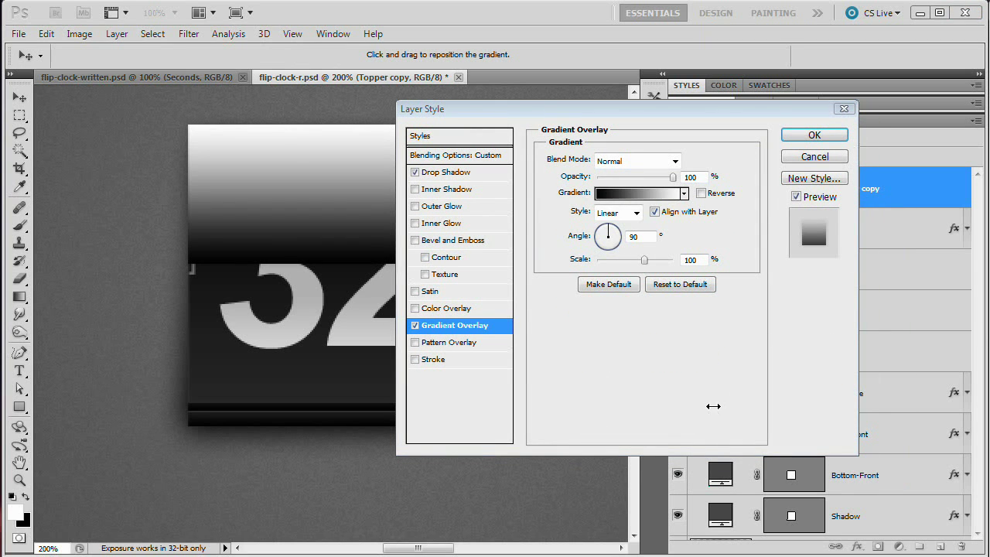
left_click(640, 194)
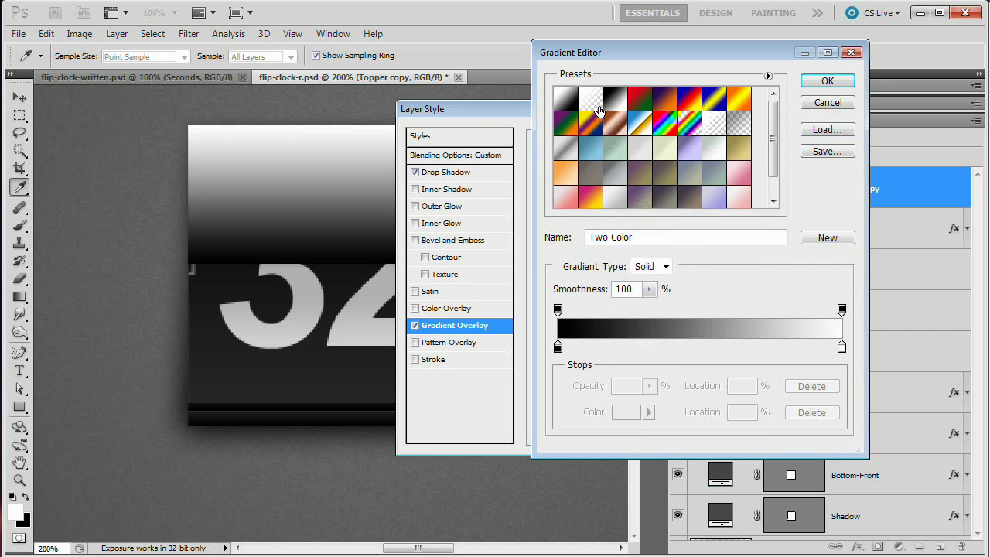
left_click(593, 101)
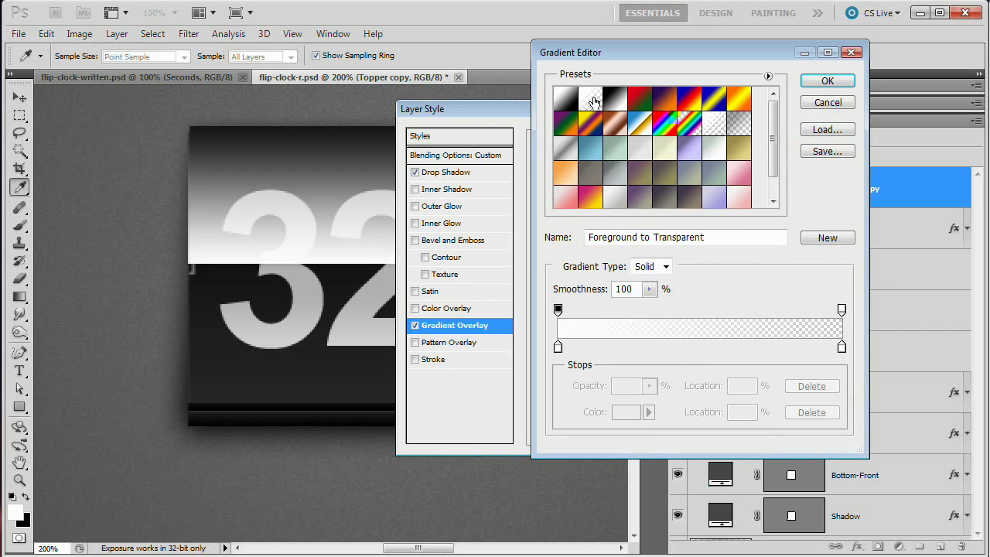
left_click(827, 81)
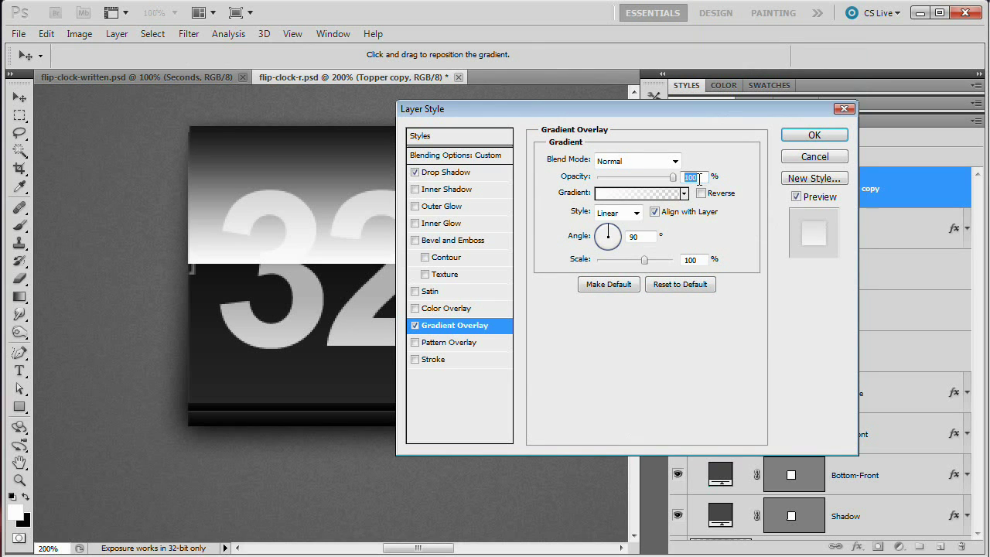
Set the Topper copy's Gradient Overlay to 30% opacity with Overlay blend mode and apply the layer style
type("30")
left_click(668, 168)
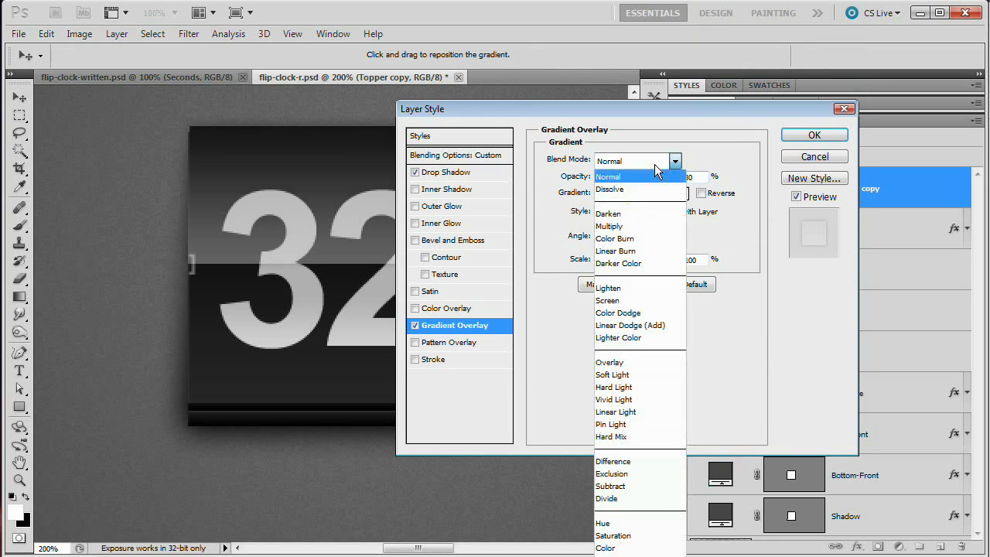
left_click(631, 366)
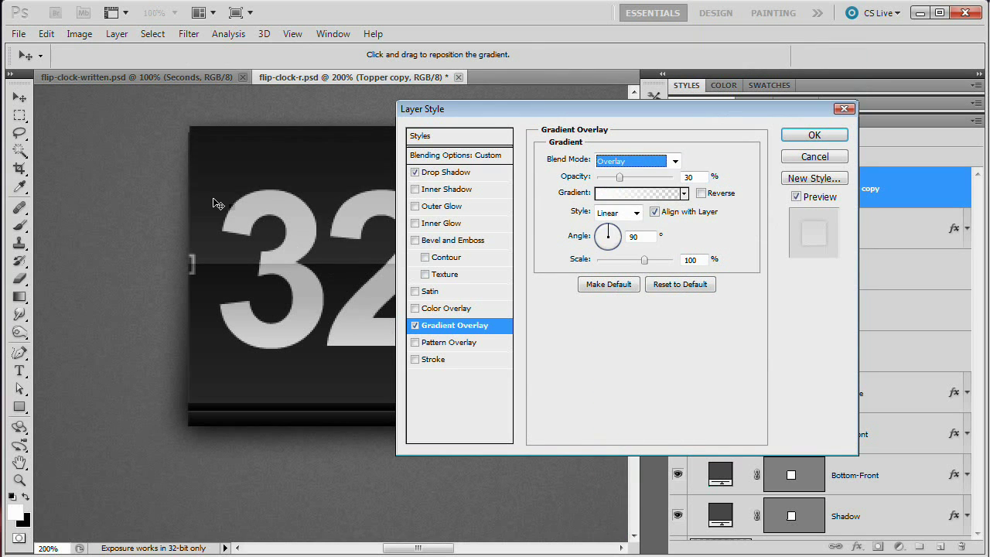
left_click_drag(554, 111, 702, 103)
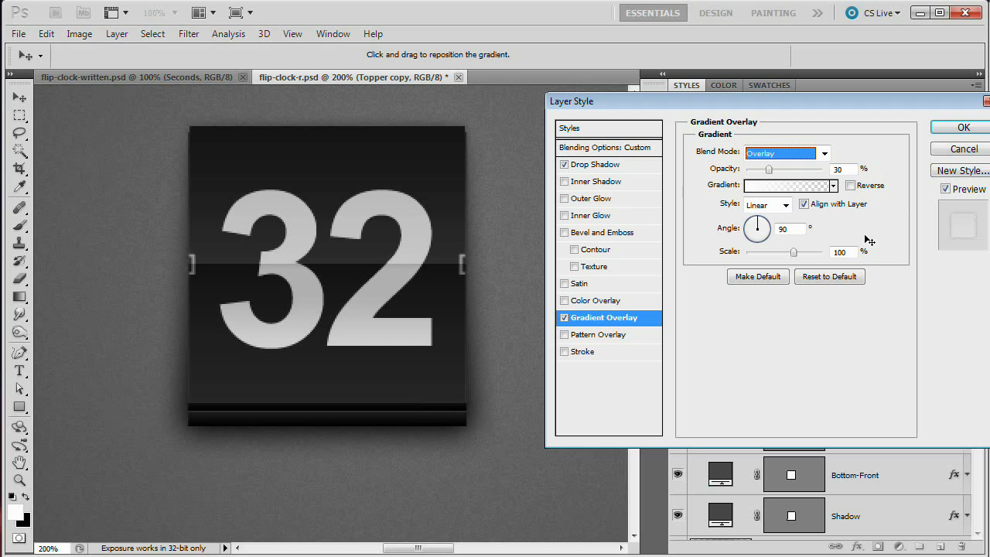
left_click(961, 129)
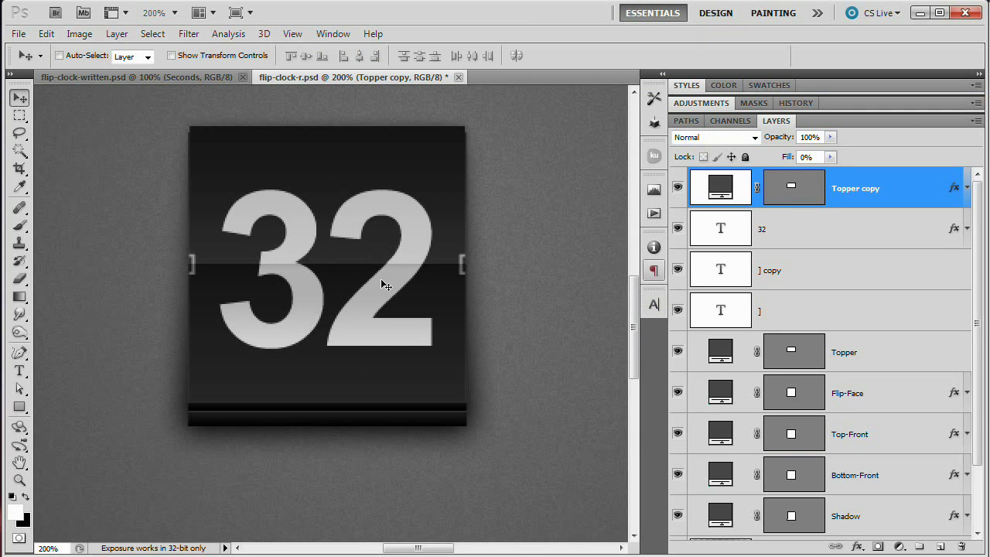
Add the text "Days" in 24 pt Arial Bold just above the flip panel
scroll(632, 325, "up", 3)
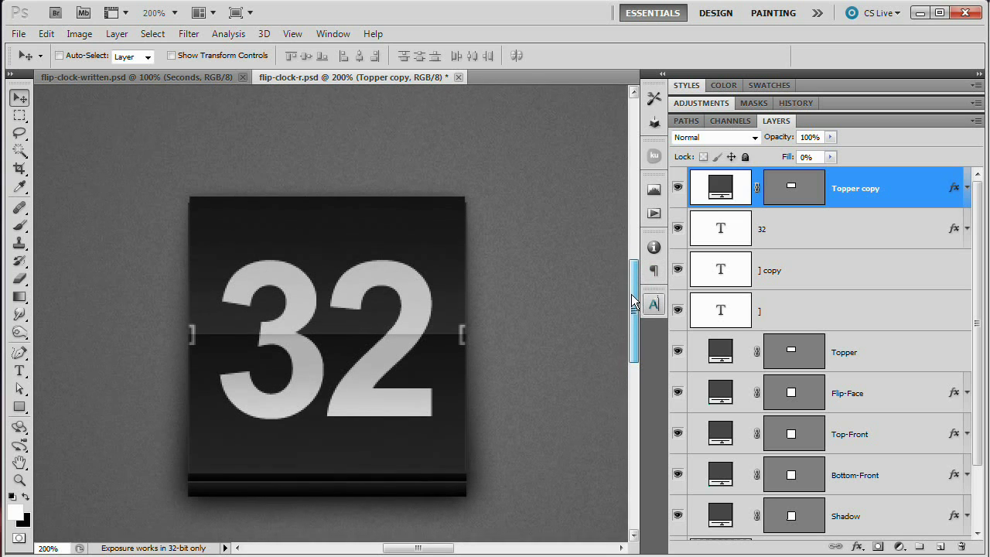
left_click(21, 369)
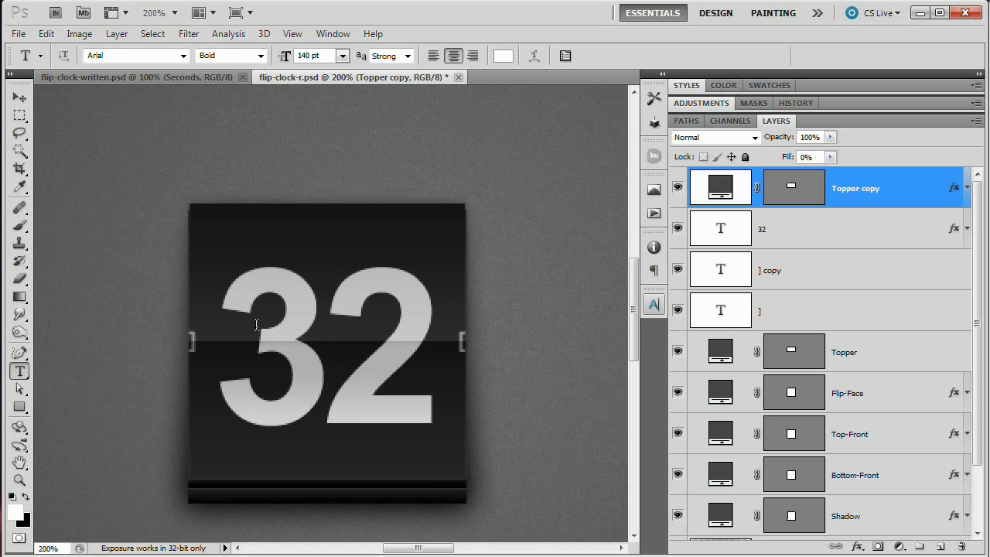
left_click(282, 53)
left_click(344, 56)
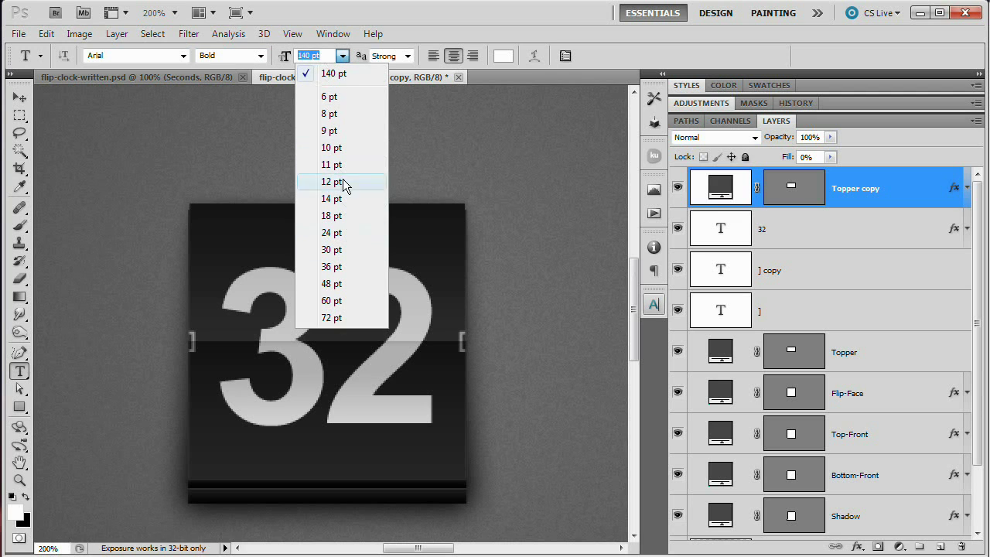
left_click(341, 232)
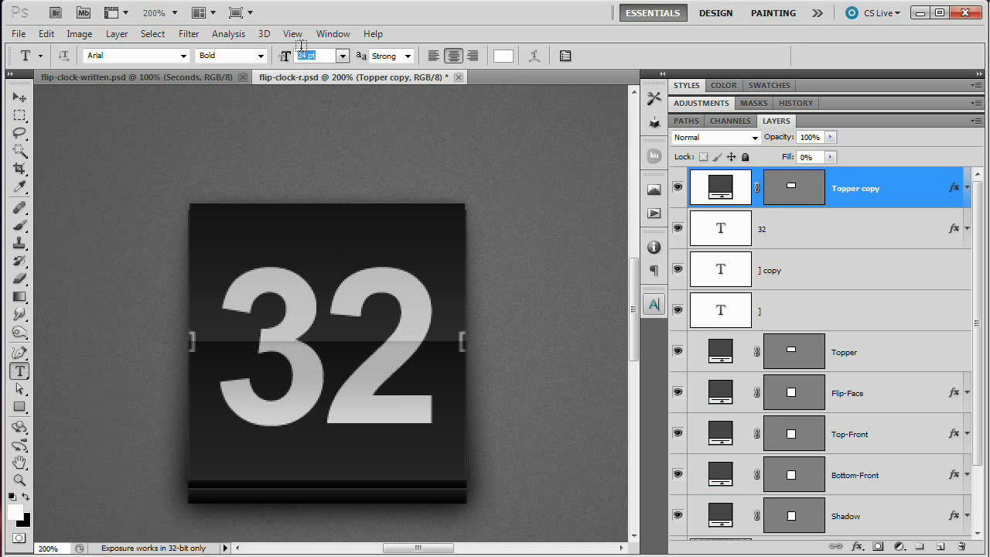
left_click(317, 181)
type("DAYS")
key("BackSpace")
key("BackSpace")
key("BackSpace")
key("BackSpace")
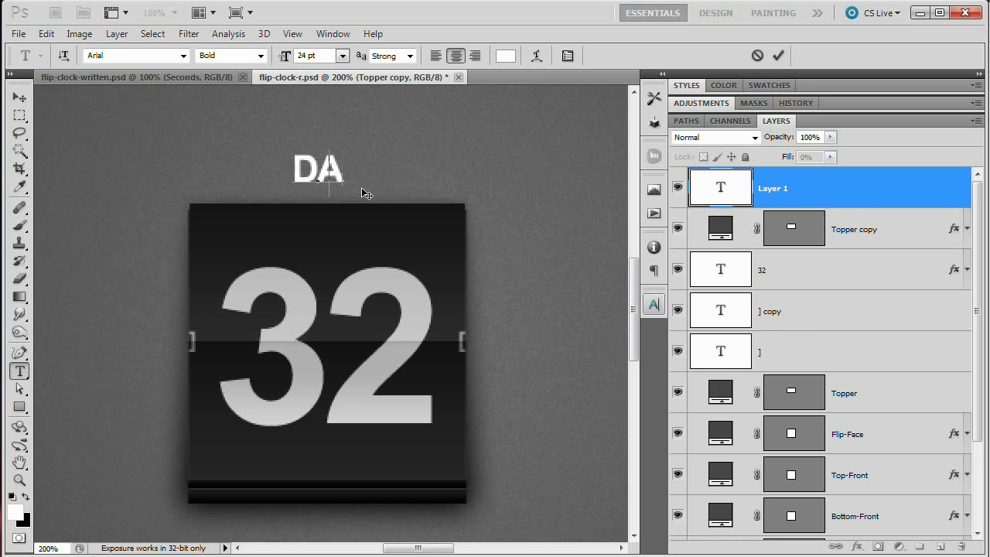
type("Days")
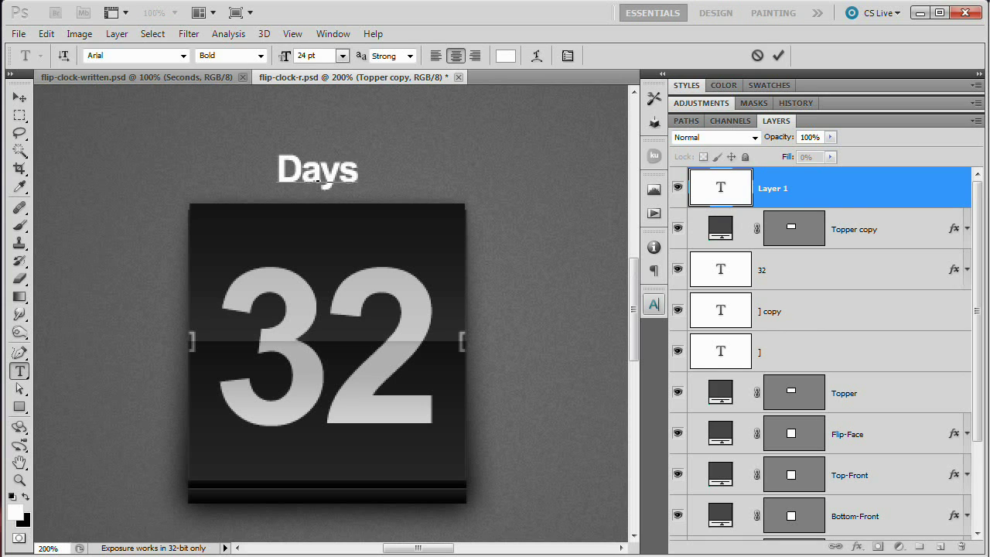
left_click(778, 55)
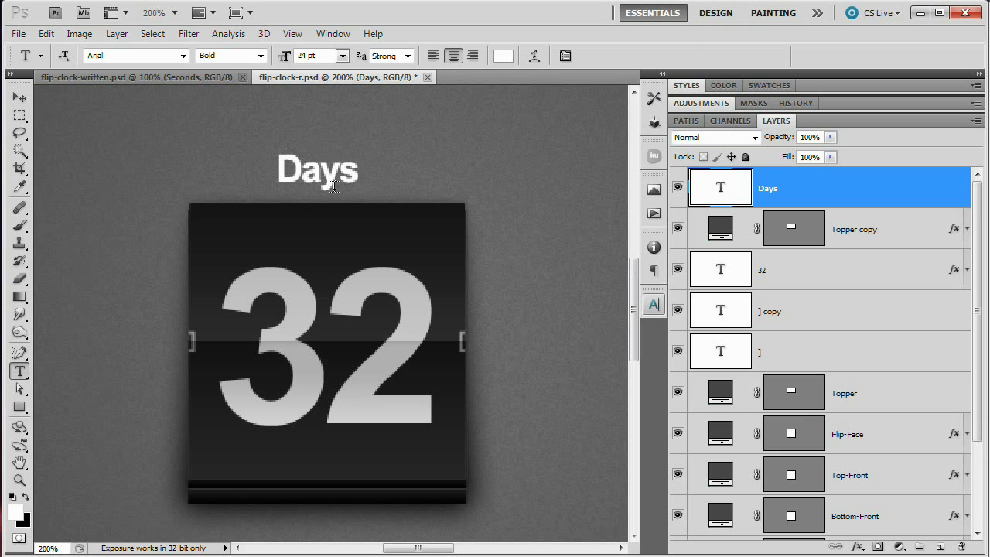
Change the Days text to Arial Regular and apply All Caps
left_click(331, 34)
left_click(386, 211)
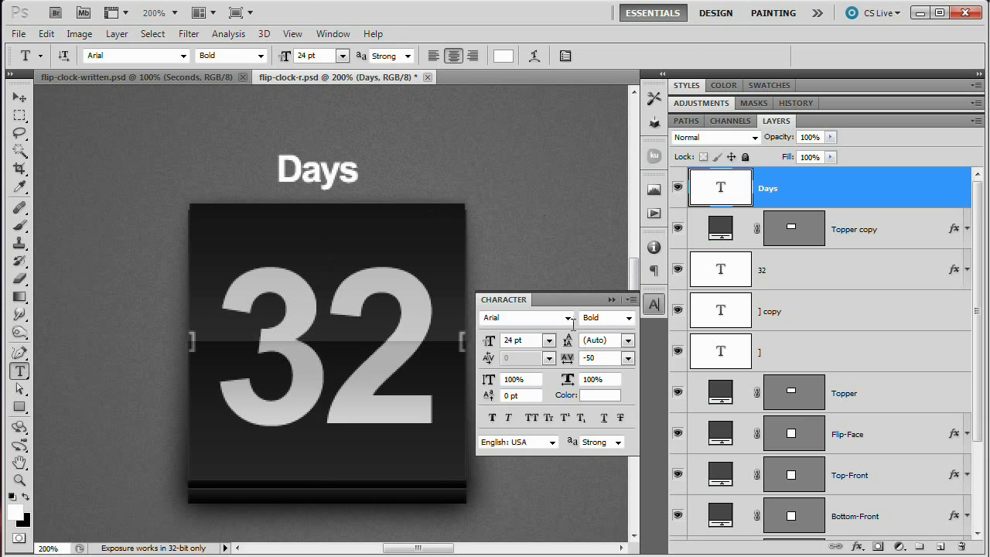
left_click(628, 318)
left_click(618, 338)
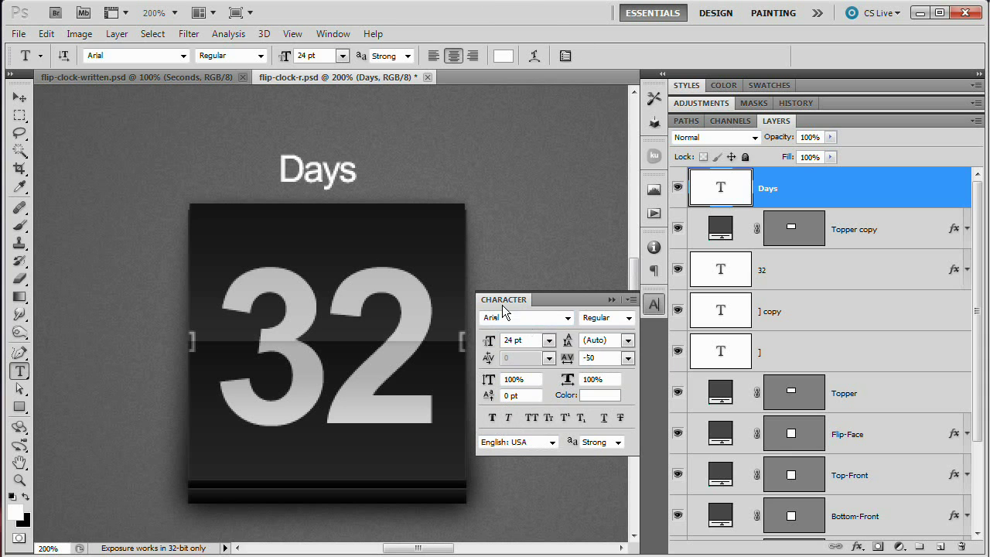
left_click(533, 421)
left_click(532, 418)
left_click(532, 419)
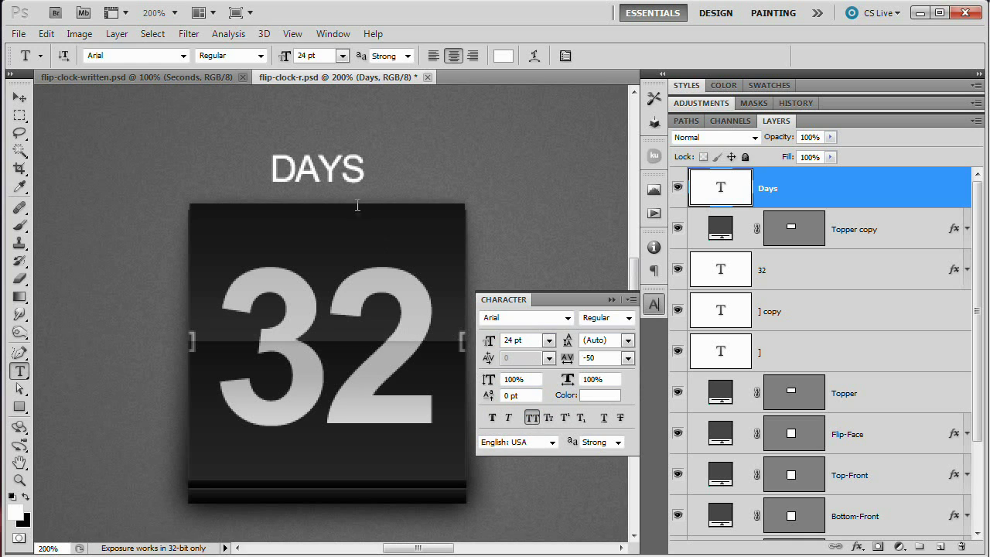
left_click(653, 304)
Add a Gradient Overlay to the Days text and set the gradient's starting color stop to 90% brightness grey (e5e5e5)
left_click(117, 33)
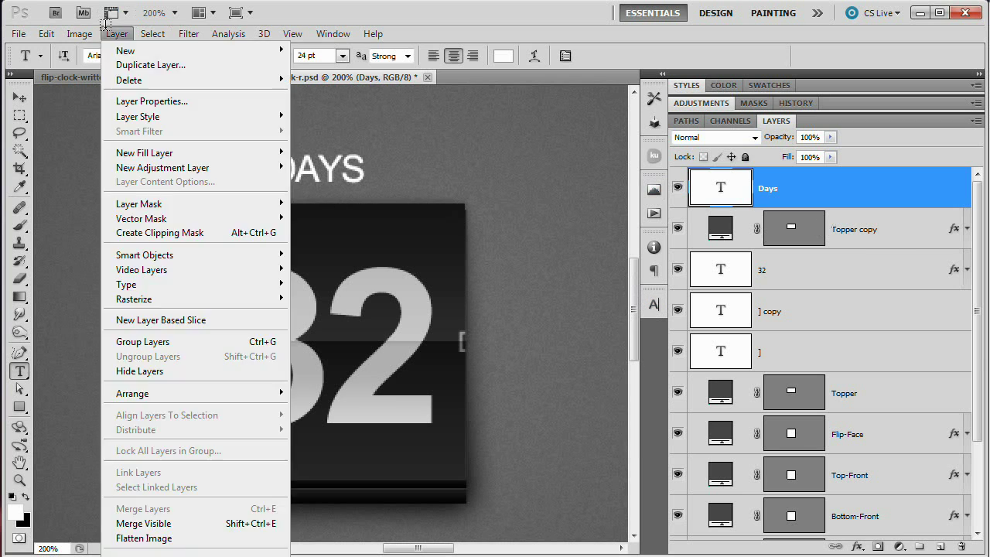
mouse_move(174, 118)
left_click(339, 241)
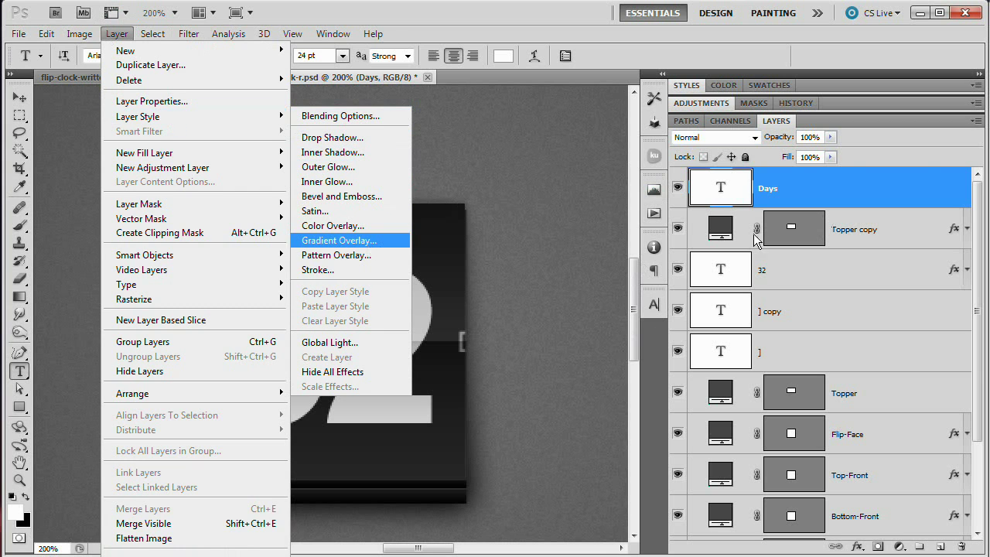
left_click_drag(679, 100, 589, 131)
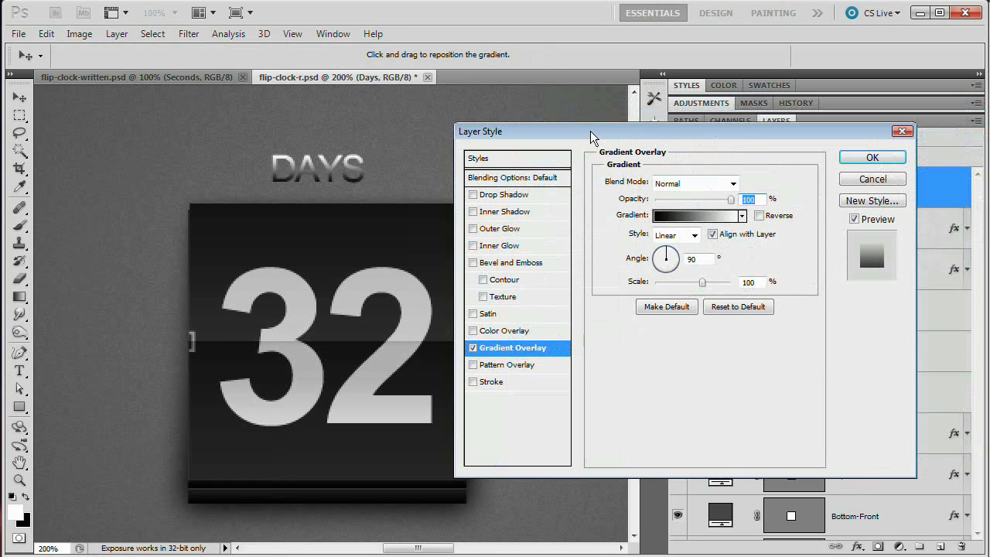
left_click(681, 216)
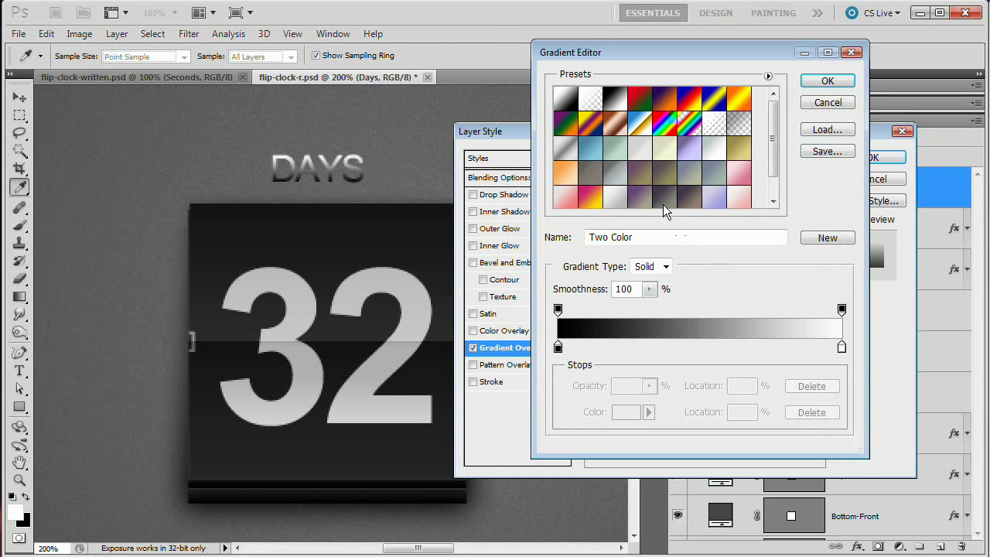
double_click(557, 348)
left_click_drag(543, 322, 461, 256)
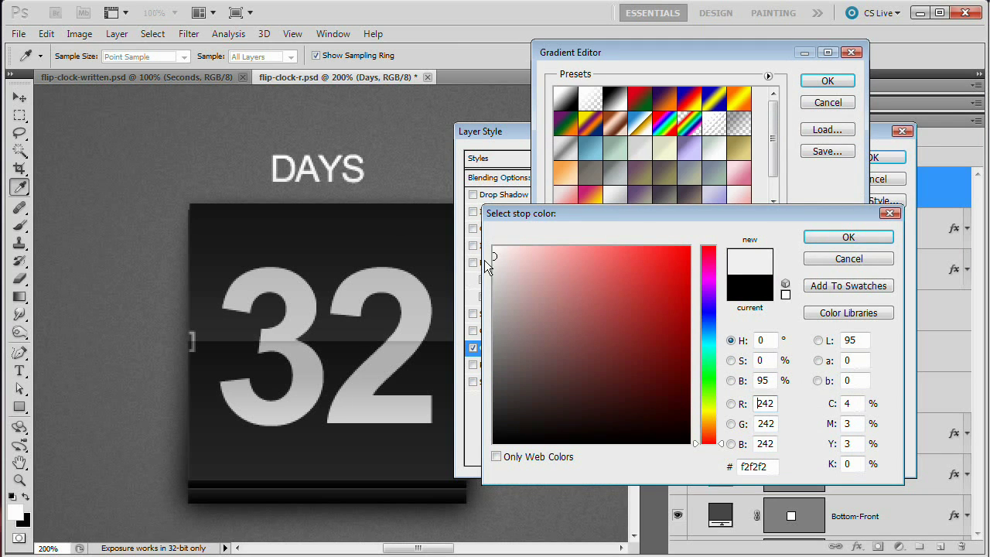
double_click(768, 378)
type("90")
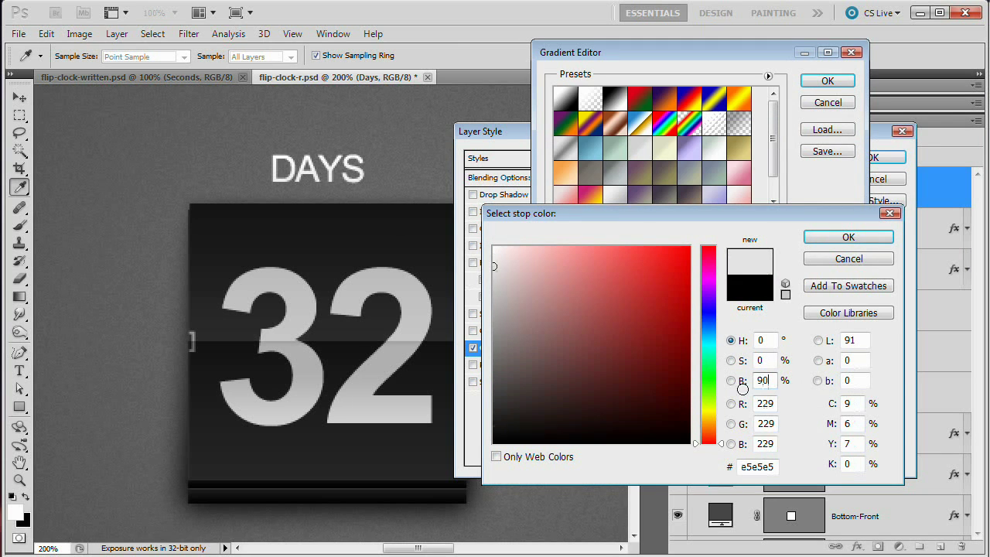
left_click(848, 237)
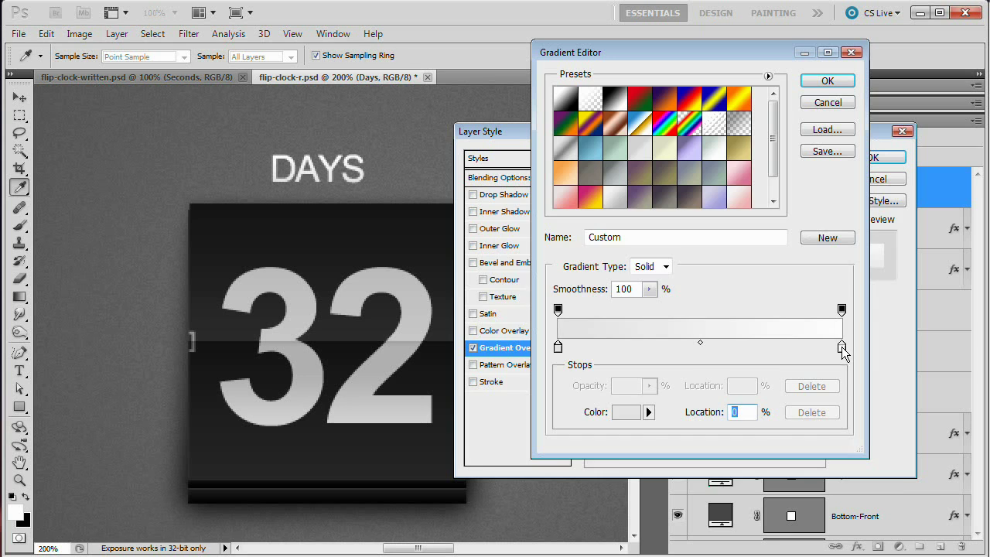
Set the Days gradient's ending color stop to 70% brightness grey (b3b3b3) and apply the layer style
double_click(841, 348)
double_click(776, 381)
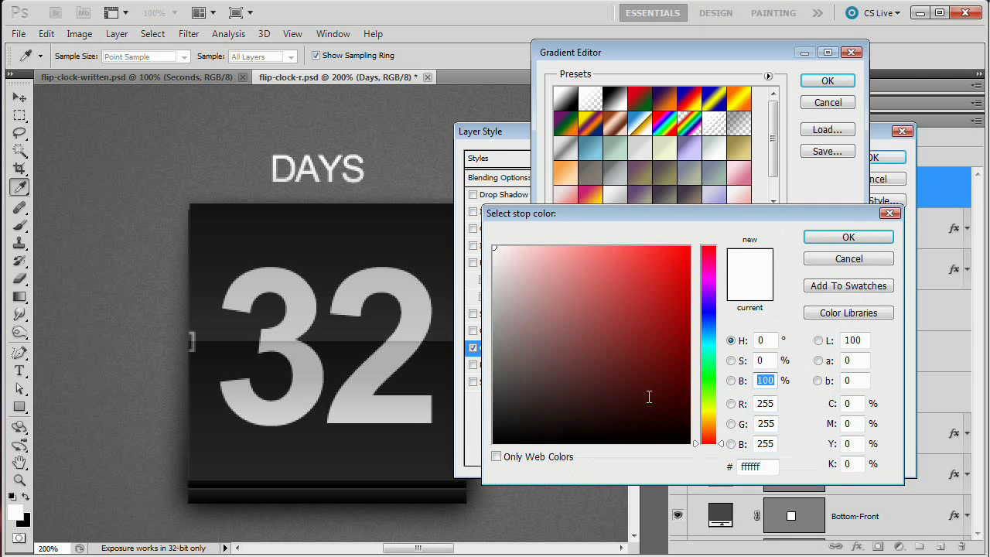
type("75")
double_click(769, 377)
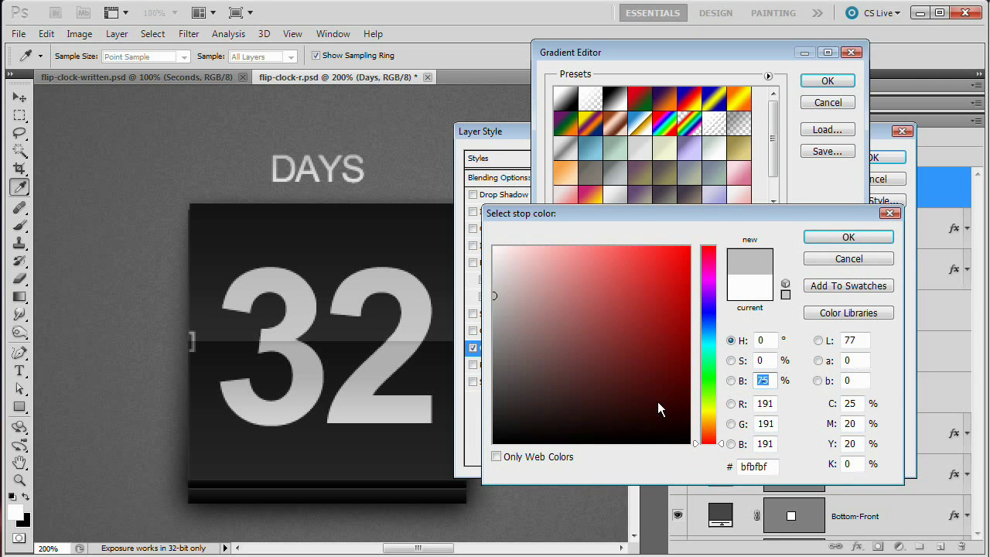
type("70")
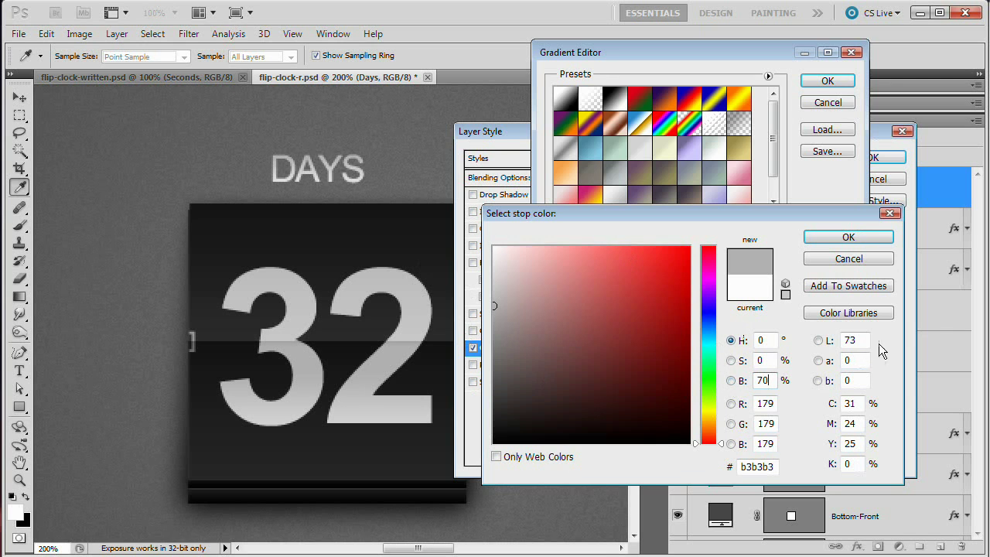
left_click(849, 236)
left_click(826, 82)
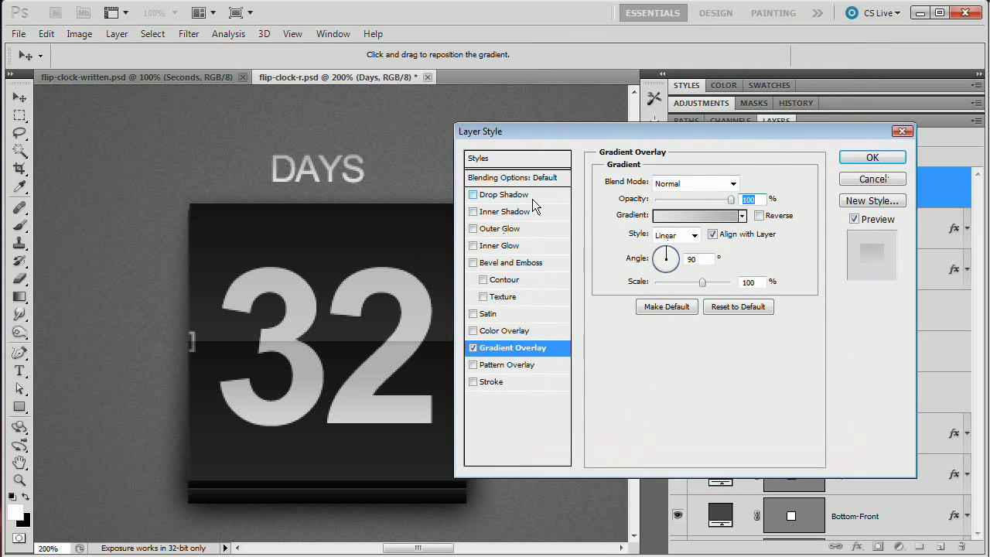
left_click(871, 158)
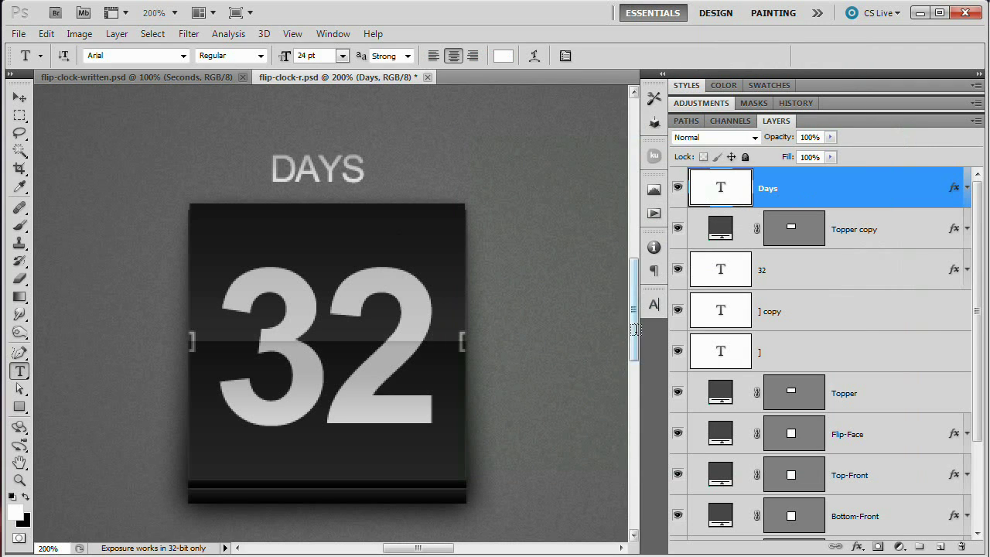
Move the Days label slightly down and center it horizontally over the flip panel using the Topper copy's outline as selection
left_click(20, 97)
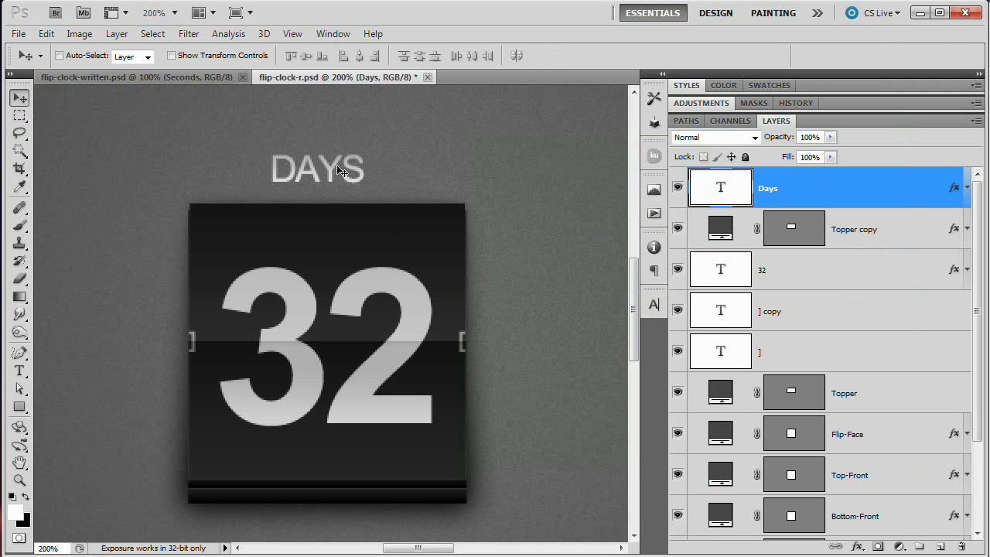
left_click_drag(358, 171, 385, 174)
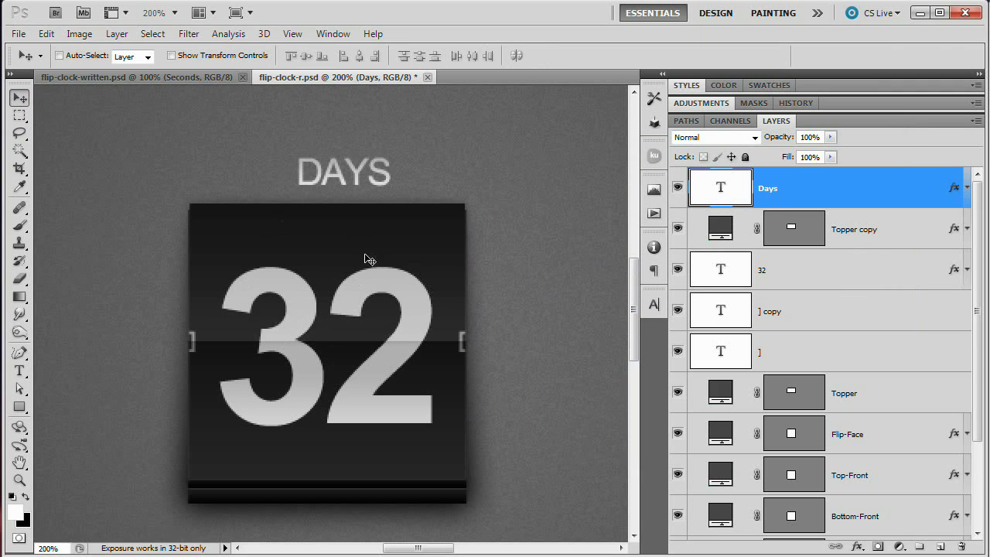
scroll(822, 430, "down", 2)
scroll(806, 453, "up", 2)
left_click(789, 235, "ctrl")
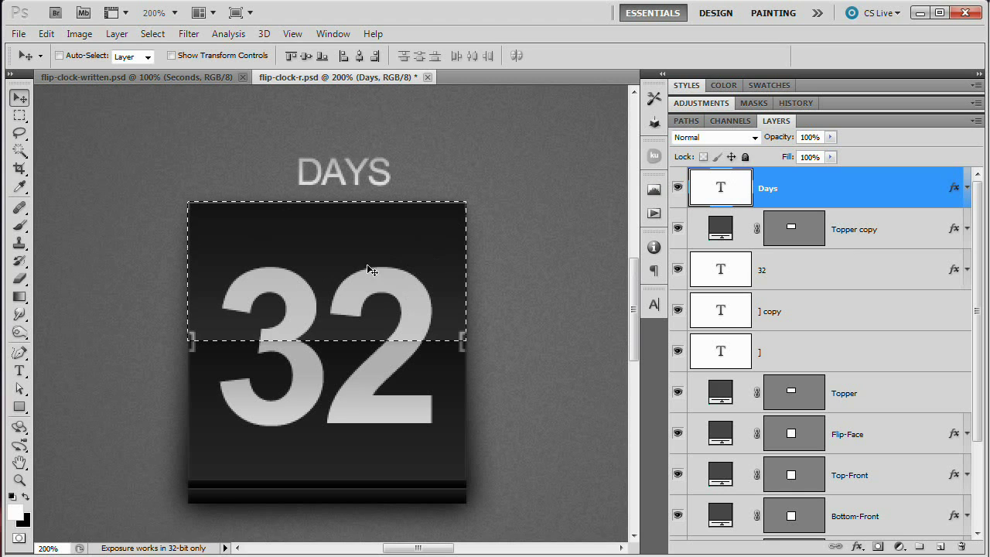
left_click(359, 55)
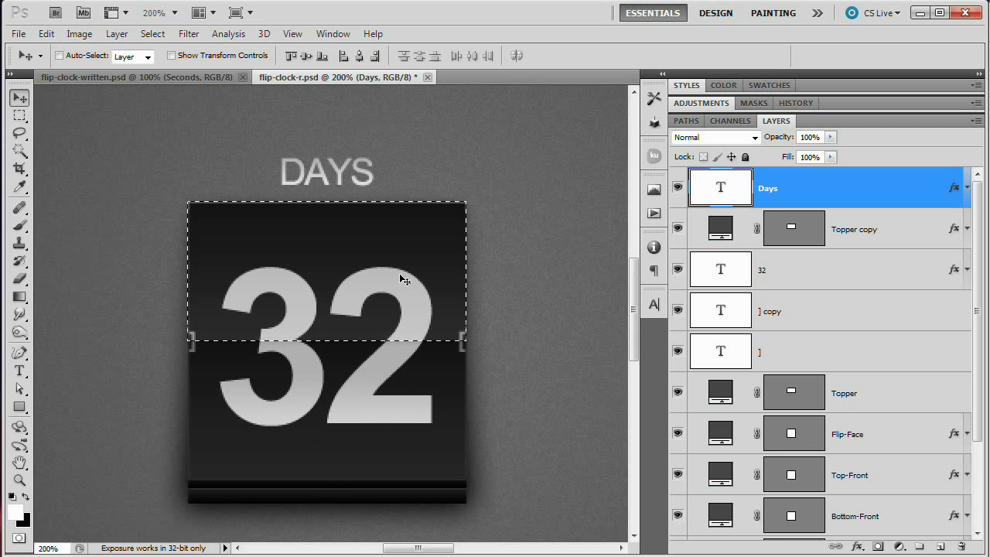
key("ctrl+d")
Group all layers from the Days text down to Shadow and name the group "Days"
key("ctrl+minus")
key("ctrl+minus")
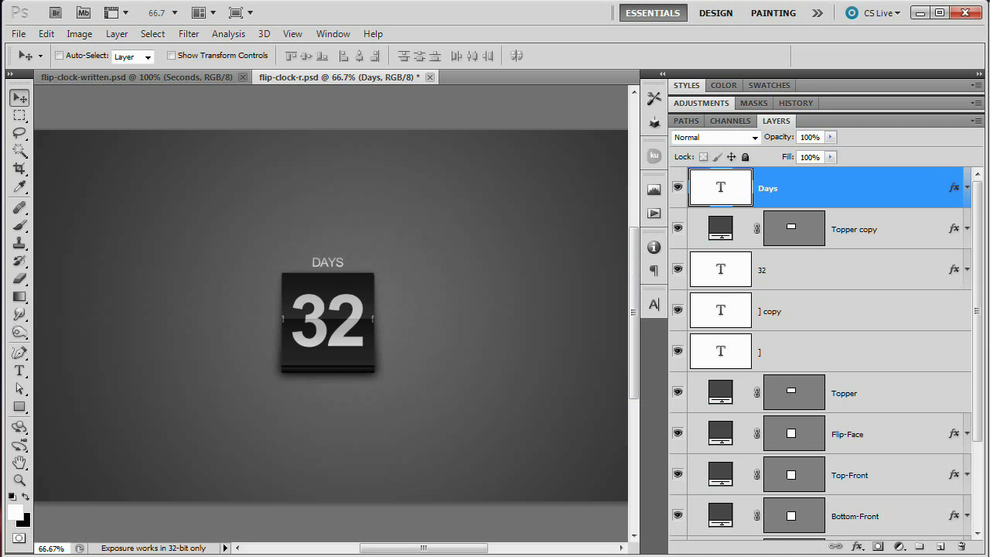
mouse_move(424, 548)
left_mouse_down()
mouse_move(402, 549)
mouse_move(418, 548)
left_mouse_up()
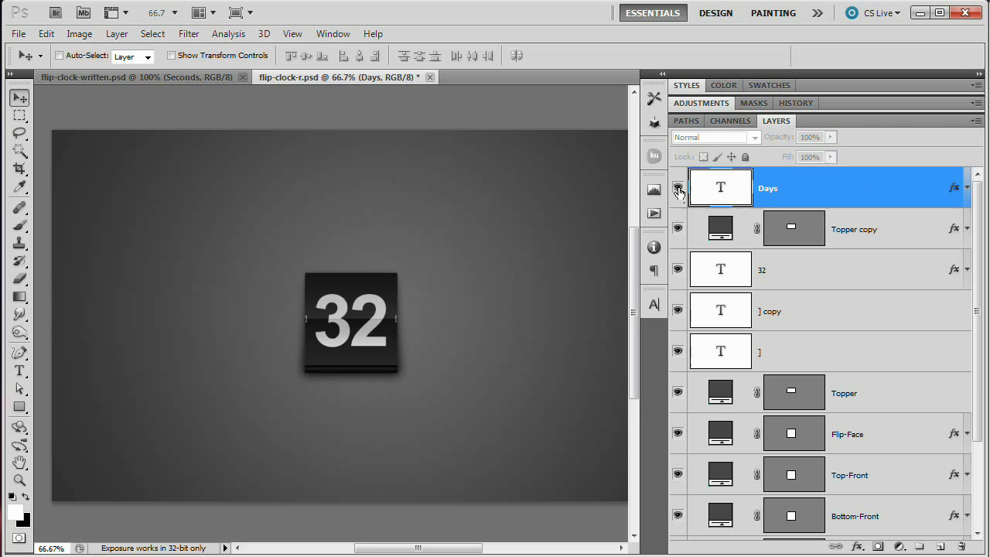
scroll(811, 259, "down", 3)
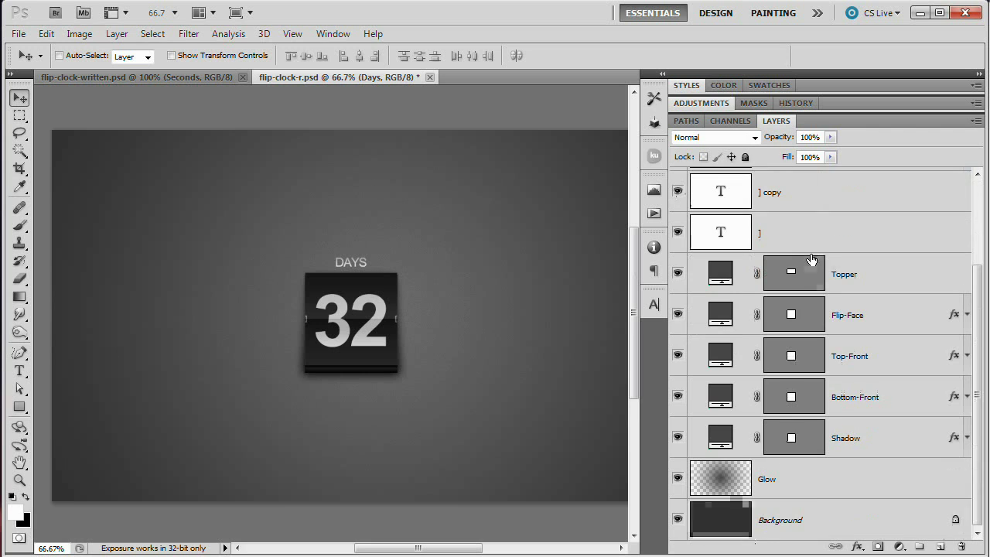
left_click(869, 442, "shift")
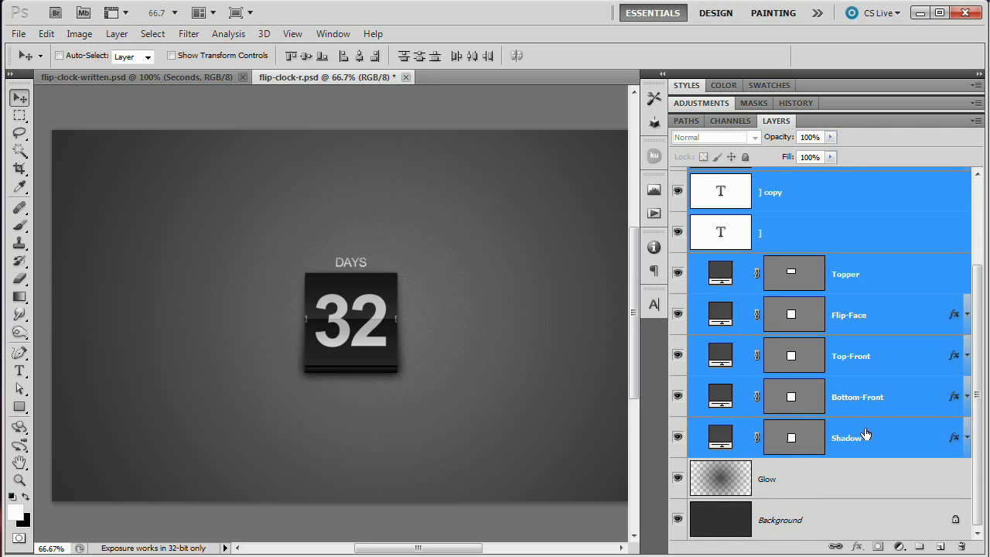
key("ctrl+g")
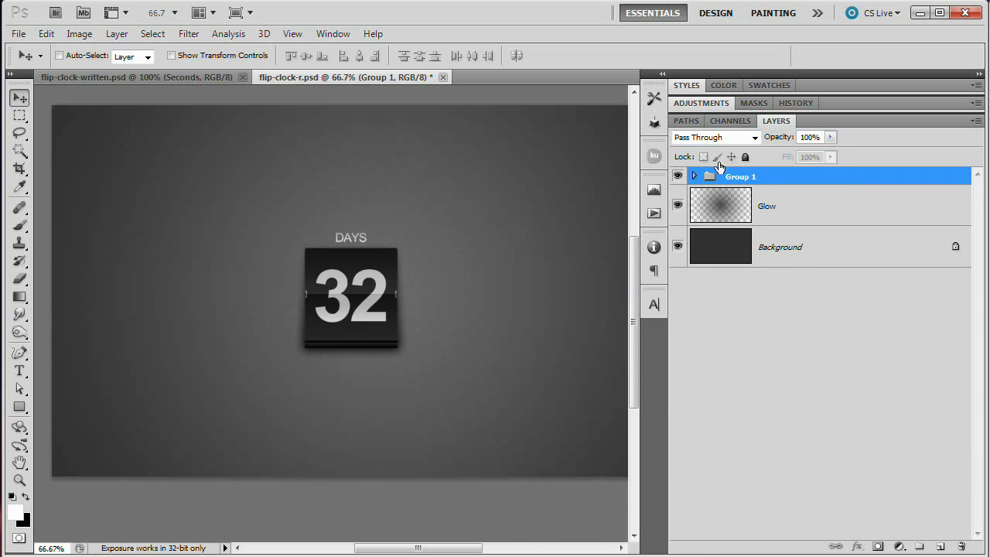
double_click(740, 177)
type("Days")
key("Return")
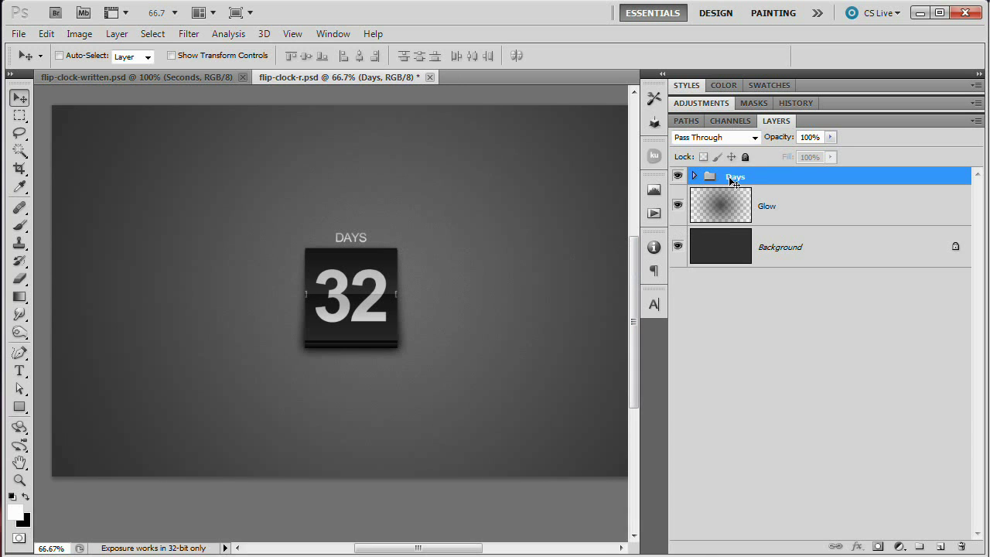
Duplicate the Days group and rename the copy "Hours"
left_click_drag(736, 180, 941, 546)
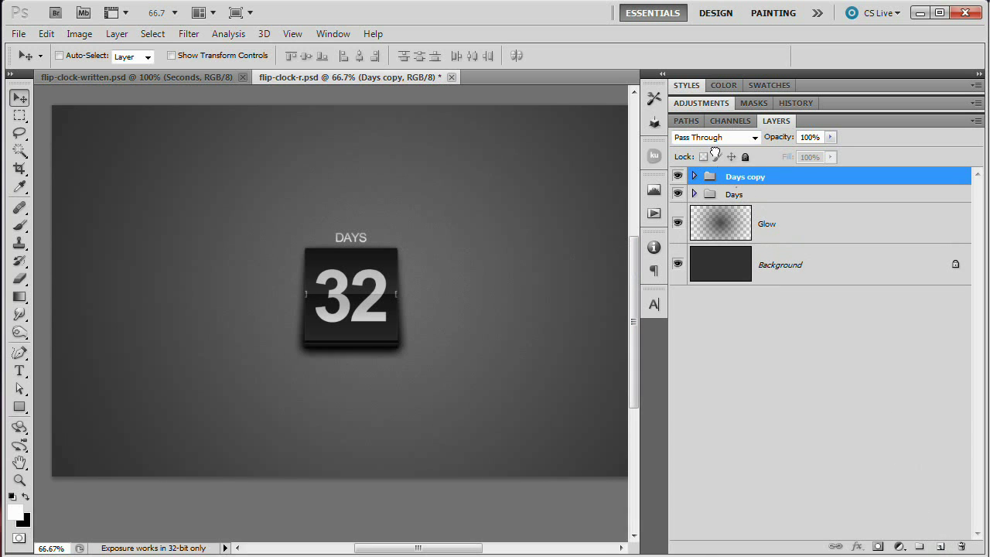
double_click(742, 184)
type("Hours")
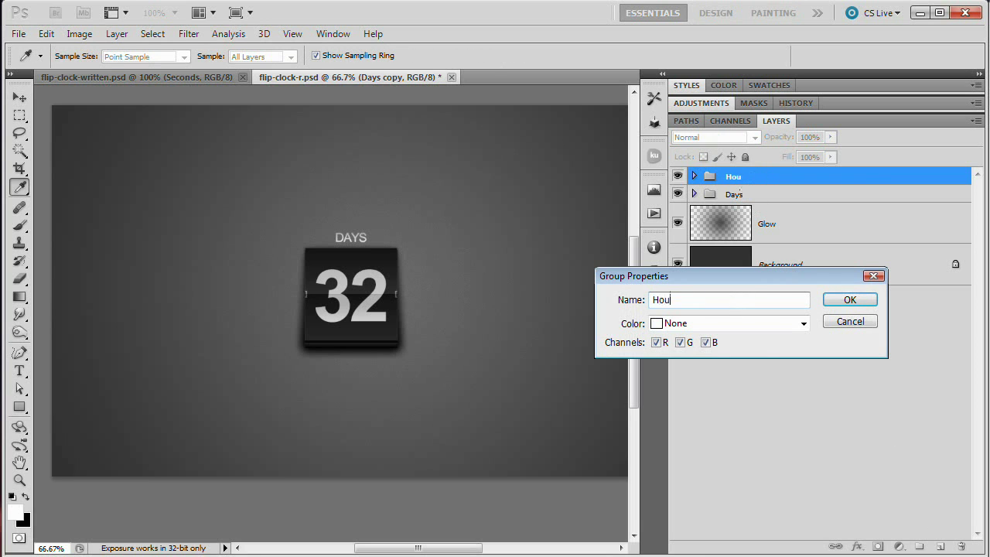
key("Return")
key("v")
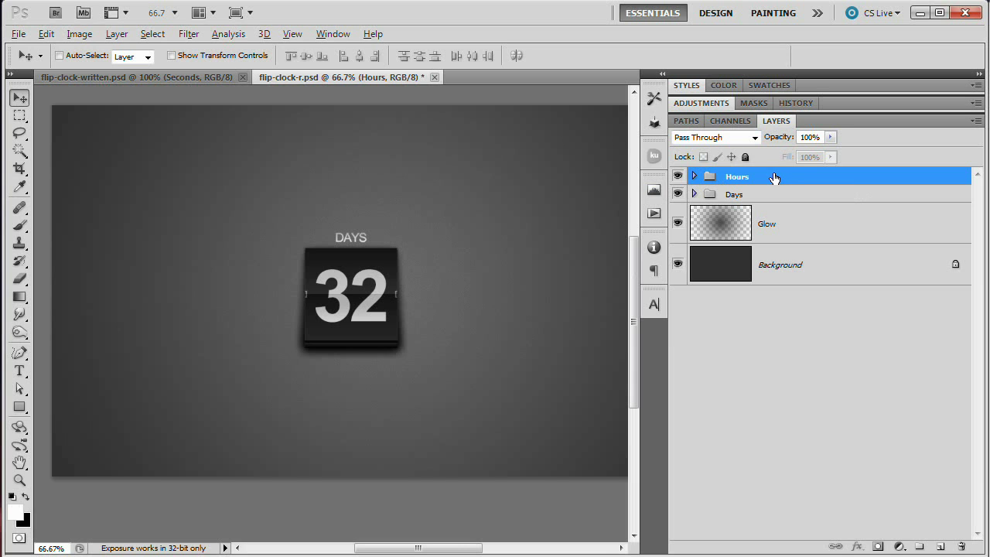
Duplicate the Hours group and name the copy "Minutes"
left_click_drag(774, 177, 939, 546)
left_click(680, 309)
left_click_drag(681, 309, 497, 331)
type("Minutes")
key("Return")
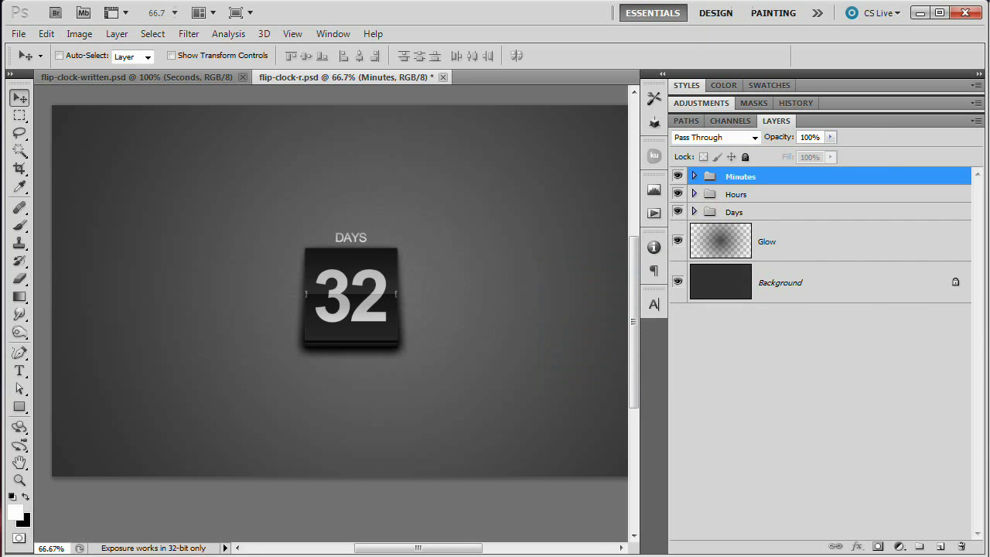
Duplicate the Minutes group and name the copy "Seconds"
left_click_drag(798, 183, 940, 546)
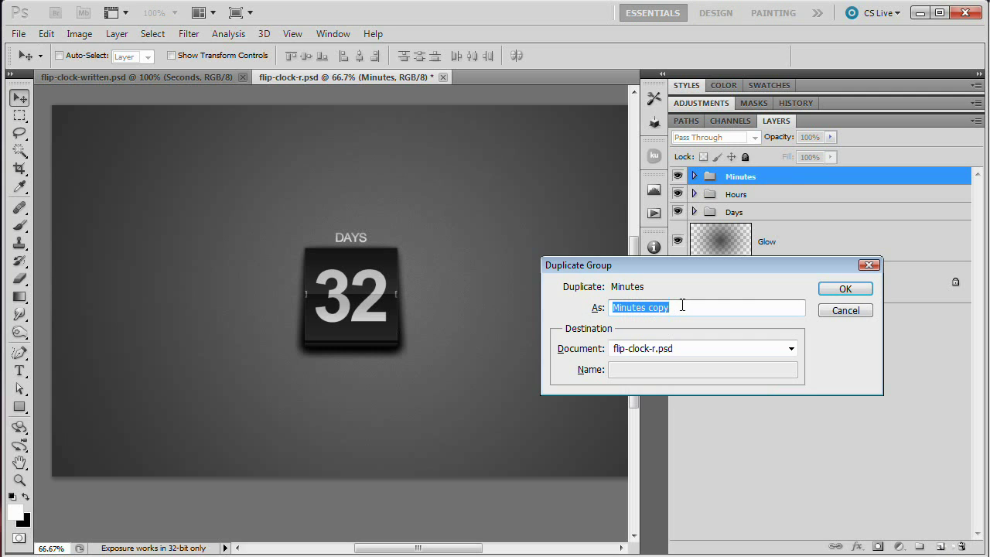
type("Seconds")
key("Return")
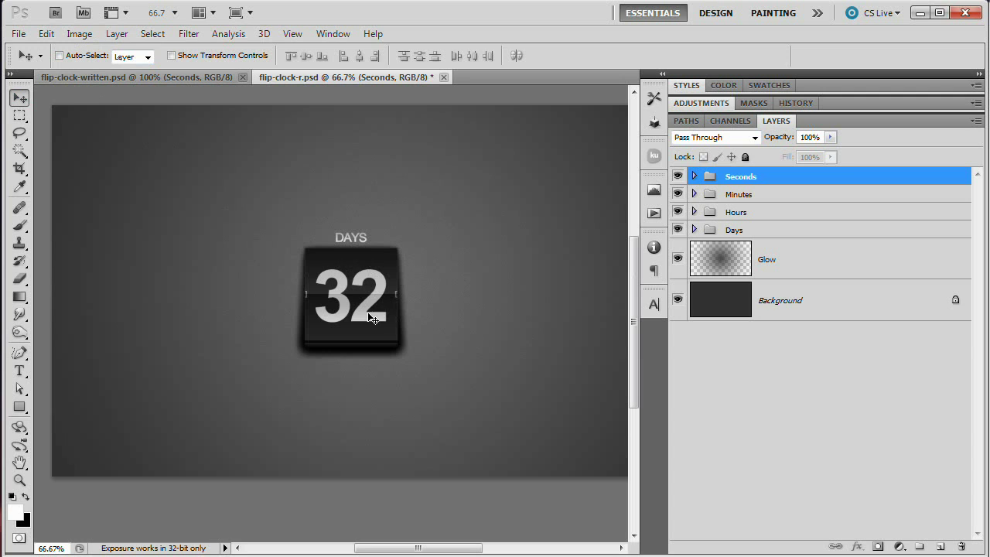
Spread the four stacked flip panels into a rough row ordered Days, Hours, Minutes and Seconds from left to right
left_click_drag(370, 297, 526, 255)
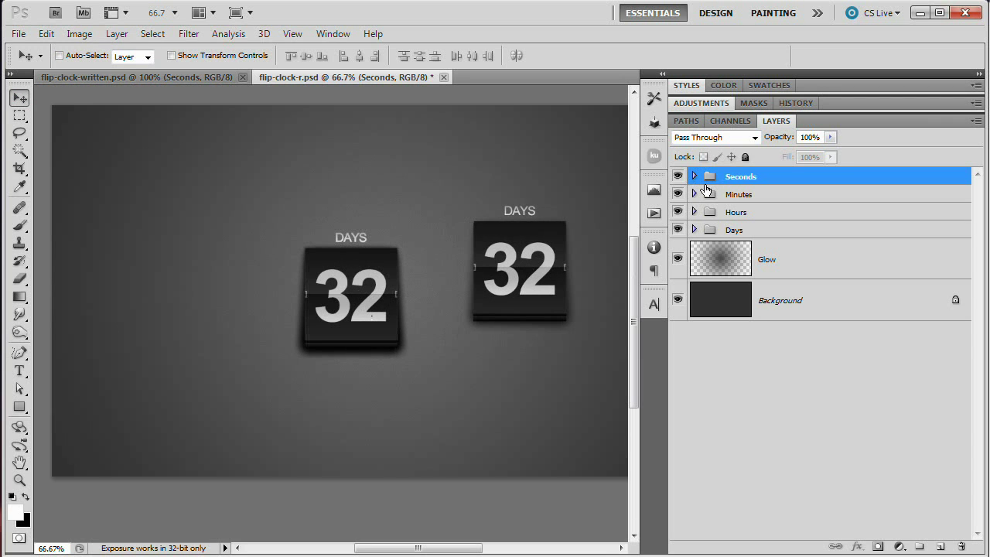
left_click(789, 195)
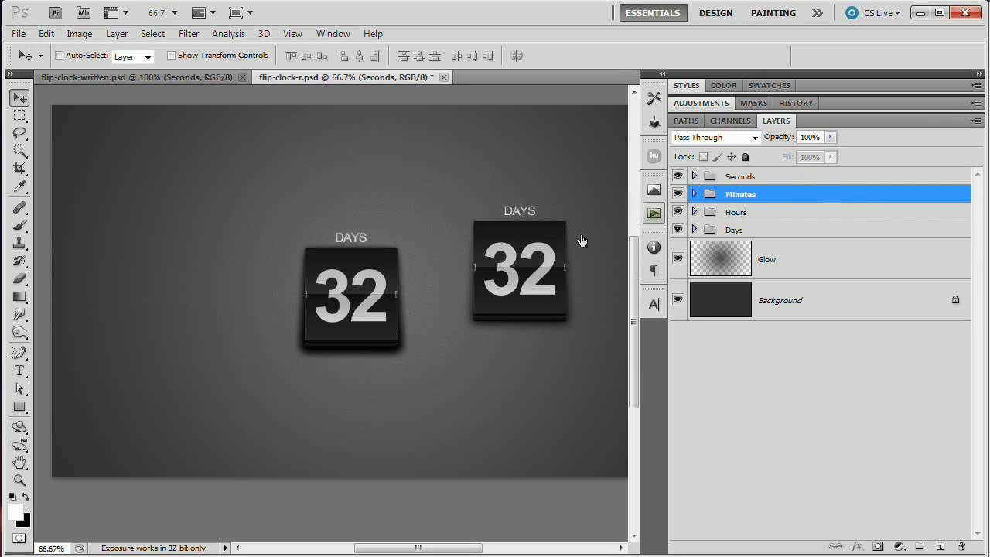
left_click_drag(373, 288, 441, 300)
left_click(735, 230)
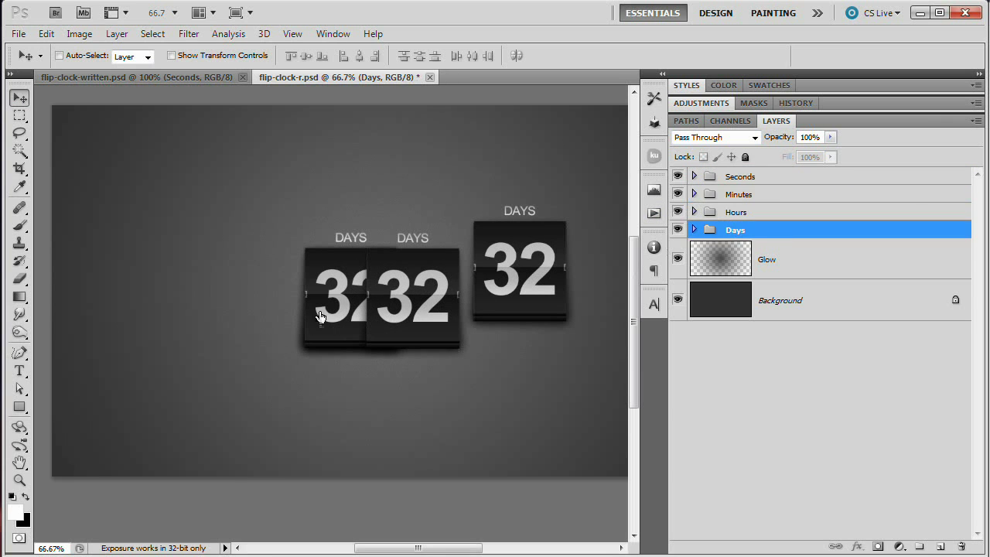
left_click_drag(153, 300, 153, 300)
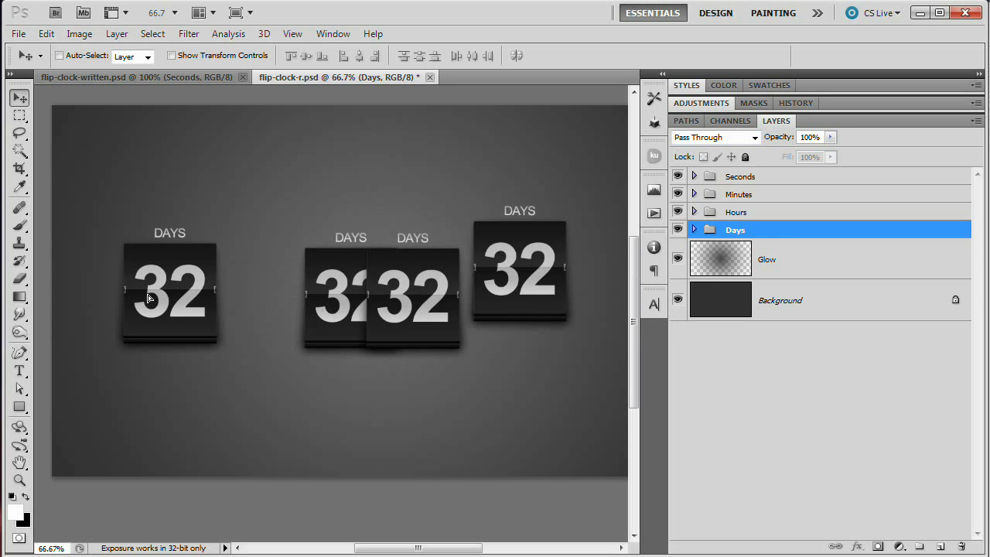
left_click(735, 213)
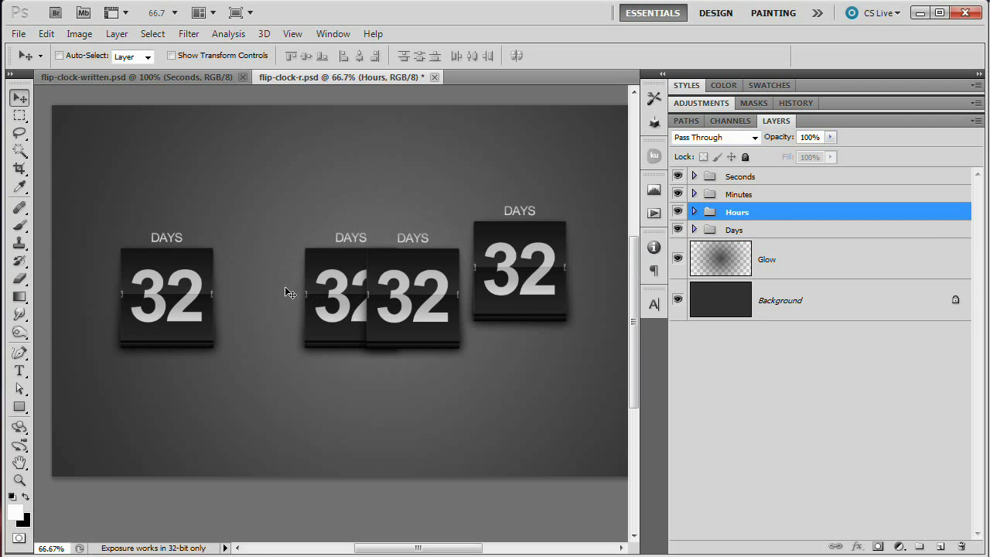
left_click_drag(280, 291, 223, 292)
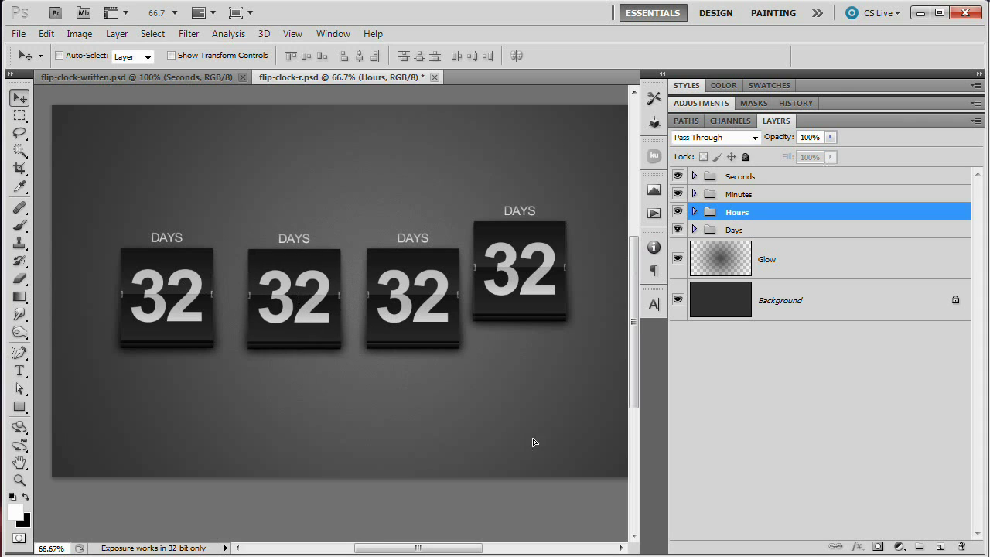
Align the vertical centers of the Days, Hours, Minutes and Seconds groups and distribute them evenly by their horizontal centers
left_click(852, 232)
left_click(790, 180, "shift")
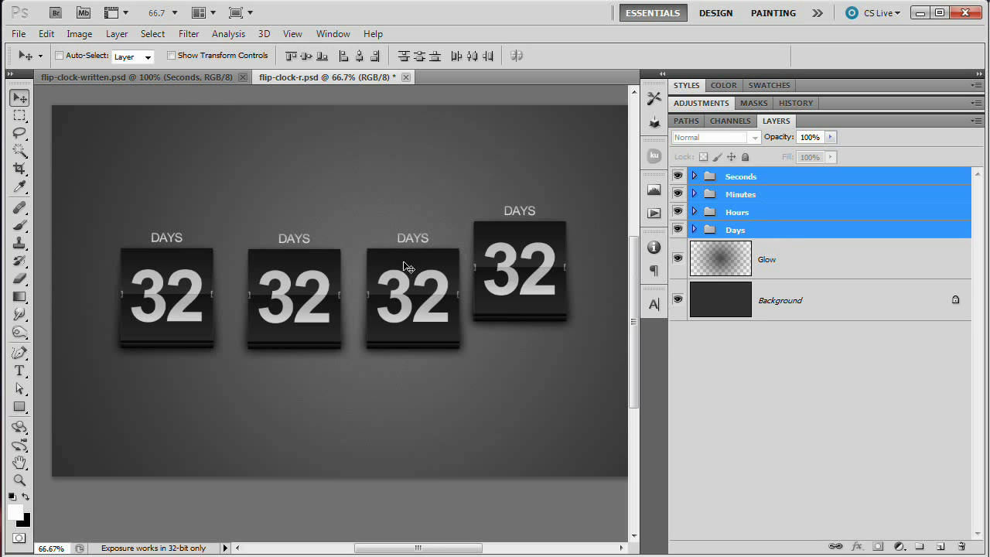
left_click(307, 56)
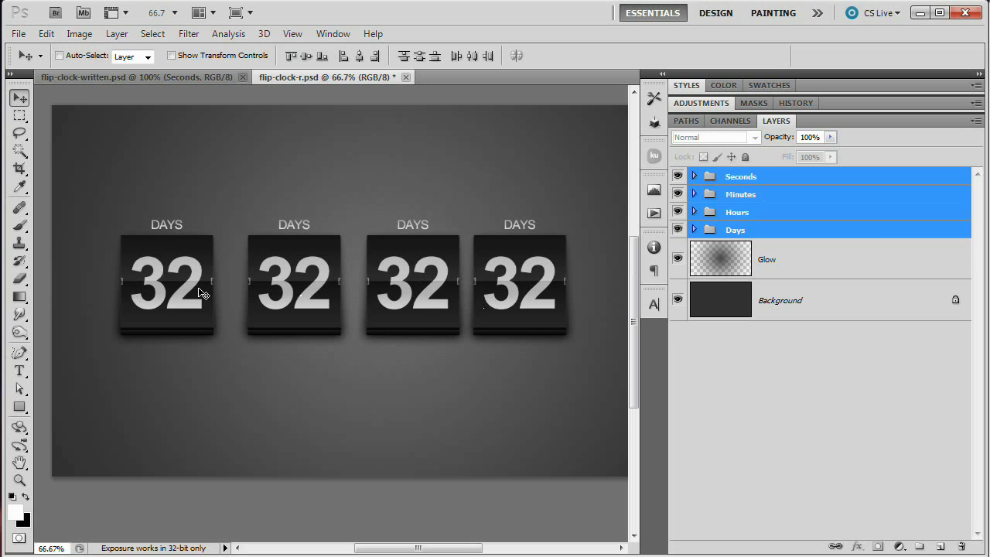
left_click(474, 57)
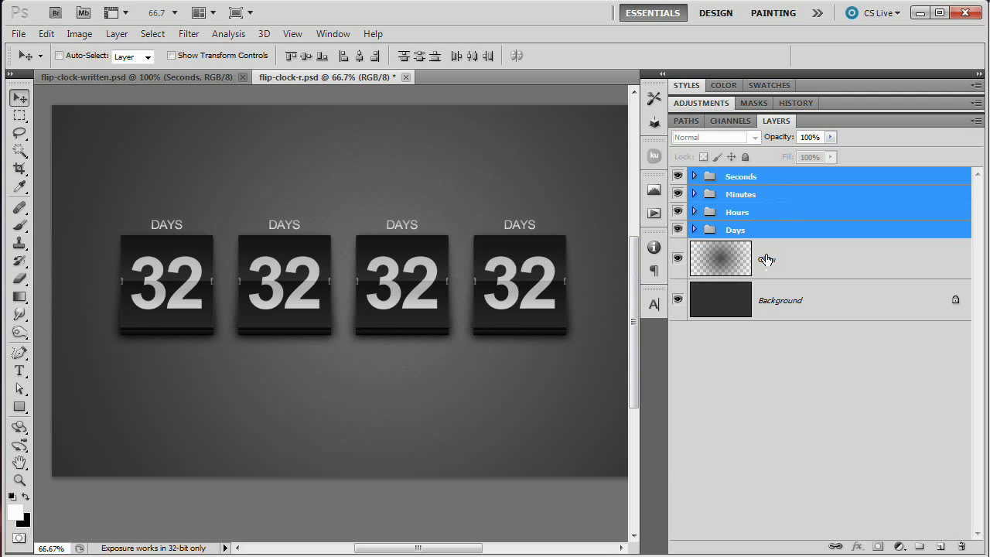
Group the four unit groups together and center that group vertically and horizontally on the whole canvas
key("ctrl+g")
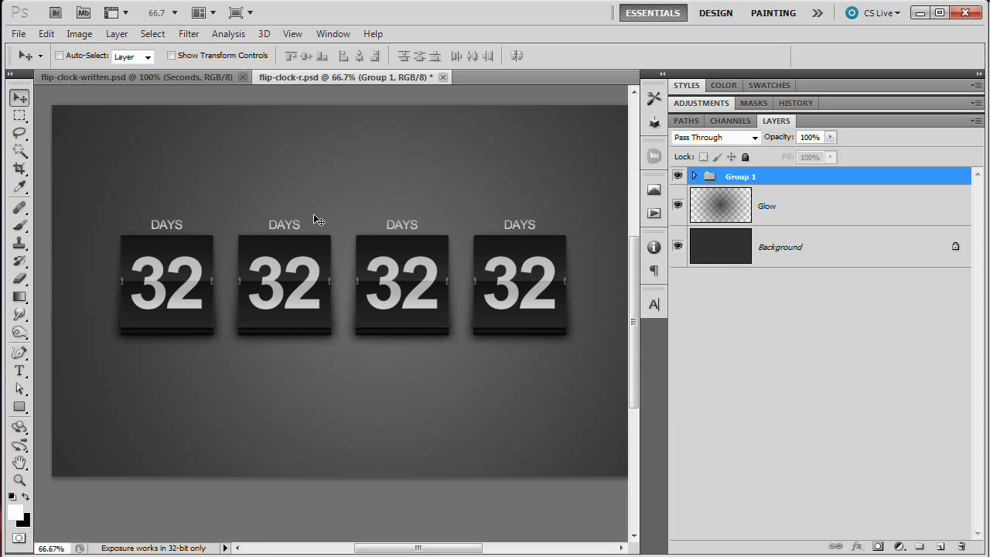
key("ctrl+a")
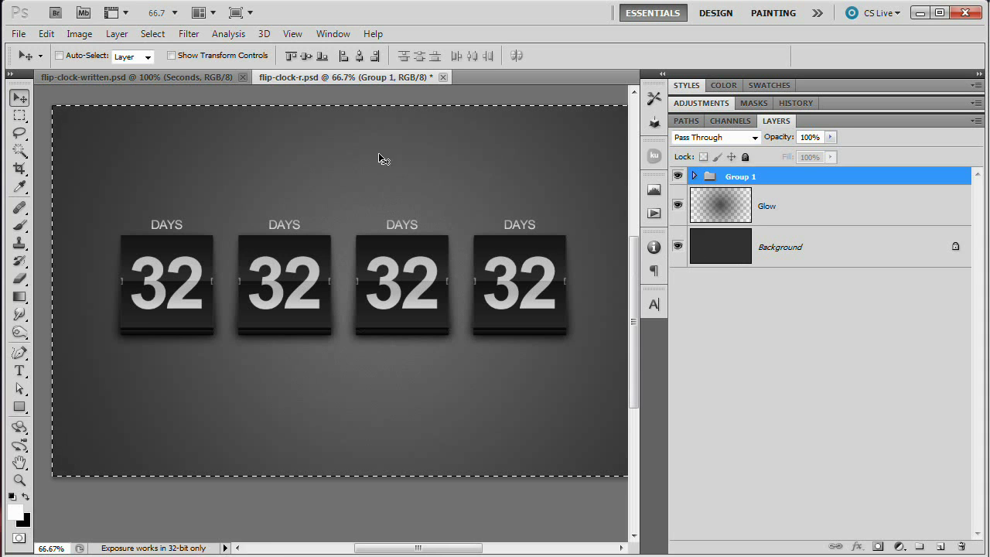
left_click(306, 56)
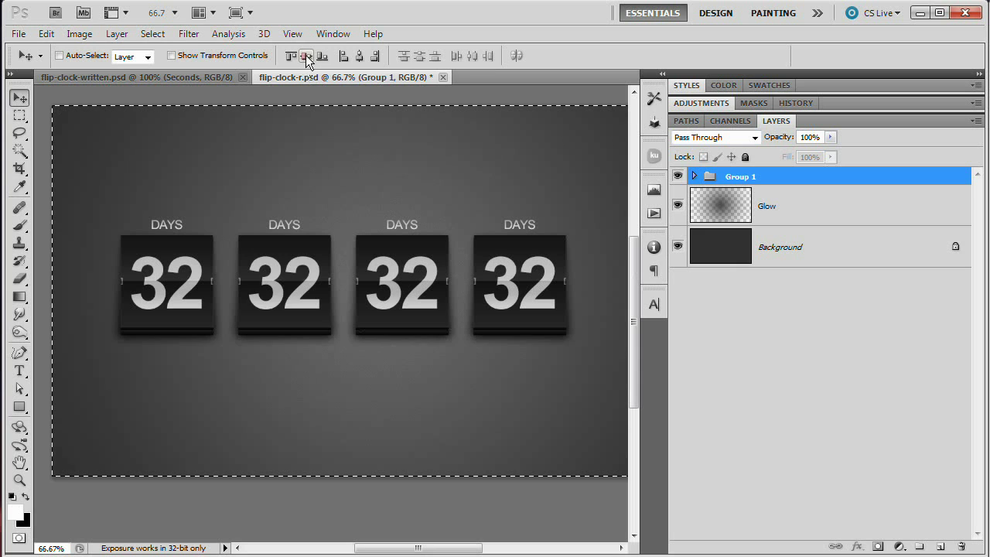
left_click(358, 58)
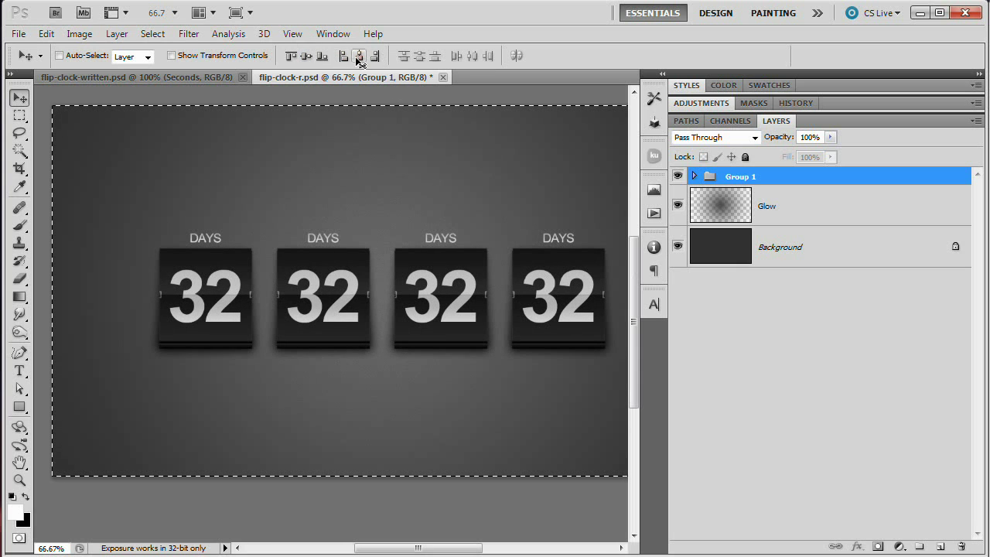
key("ctrl+d")
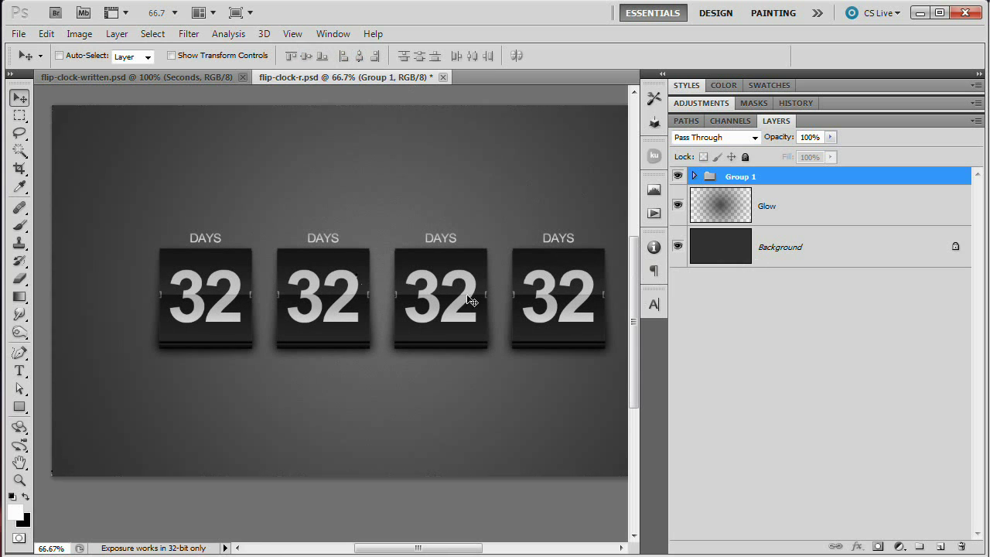
Ungroup the enclosing group so that Seconds, Minutes, Hours and Days are separate groups again
key("ctrl+minus")
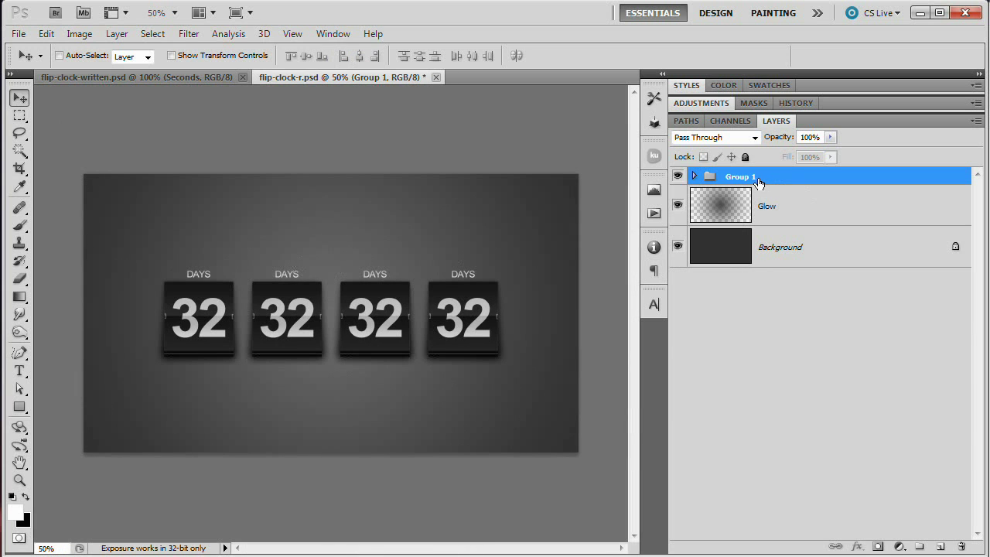
right_click(748, 180)
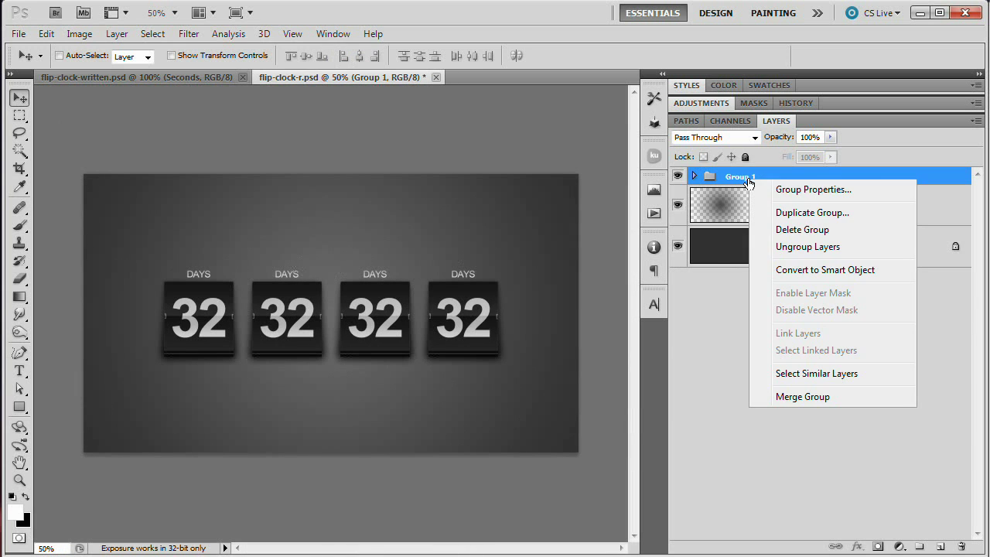
left_click(808, 248)
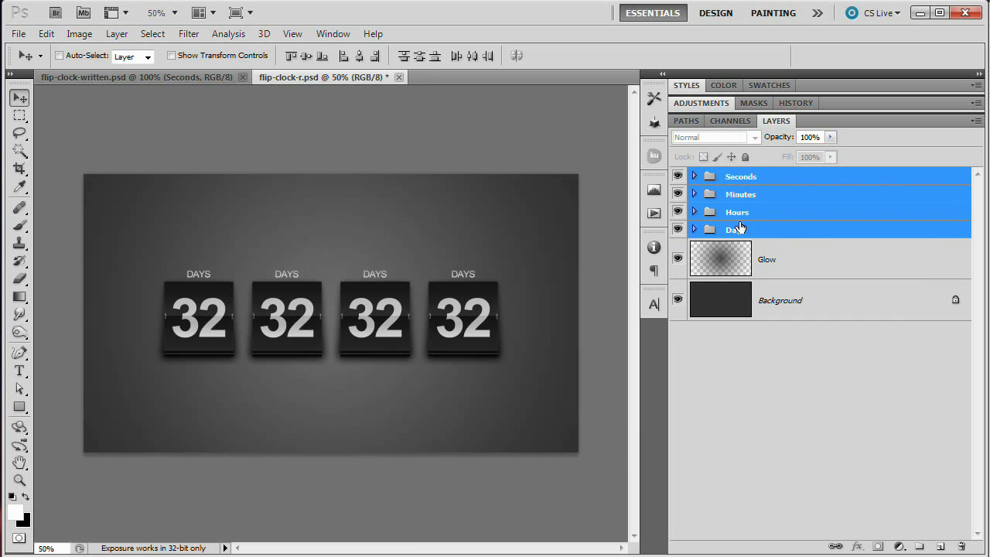
left_click(745, 229)
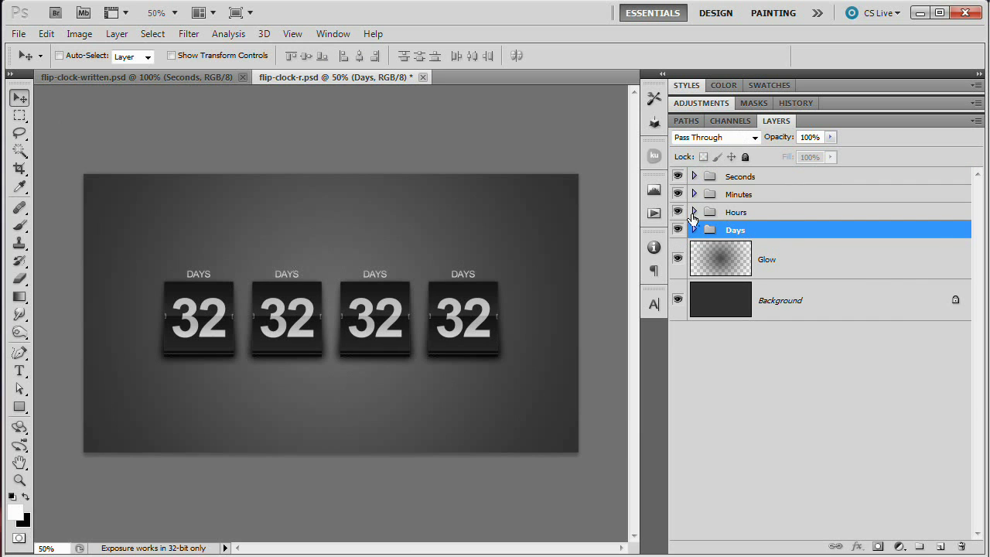
Change the label text in the Hours group to "Hours"
left_click(694, 212)
double_click(754, 240)
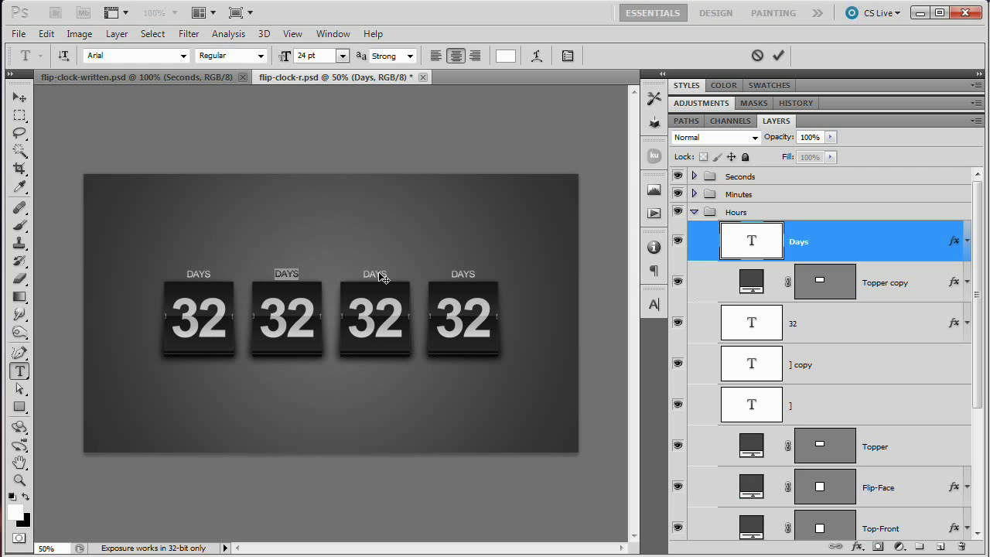
type("Hours")
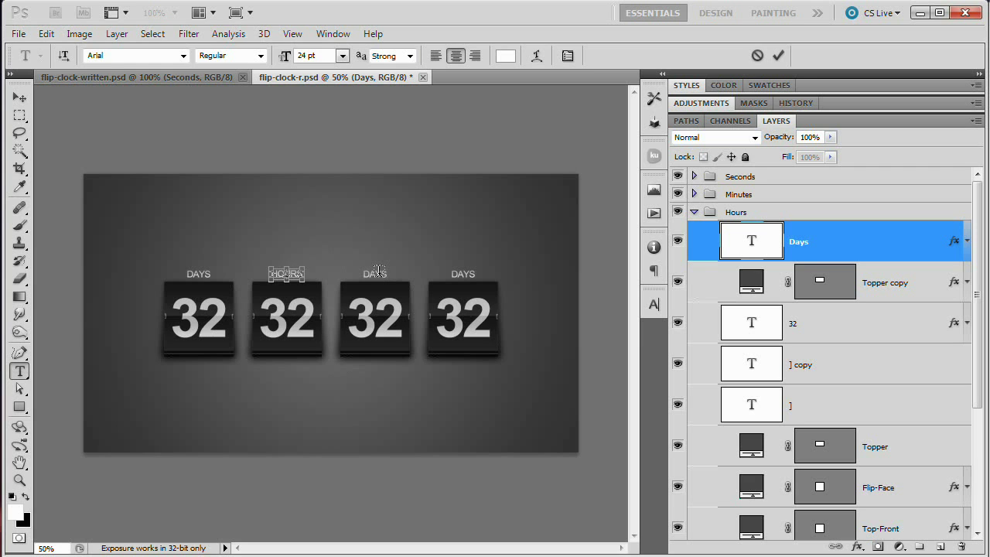
key("ctrl+Return")
key("v")
Change the number on the Hours panel to 17 and collapse the Hours group
double_click(767, 336)
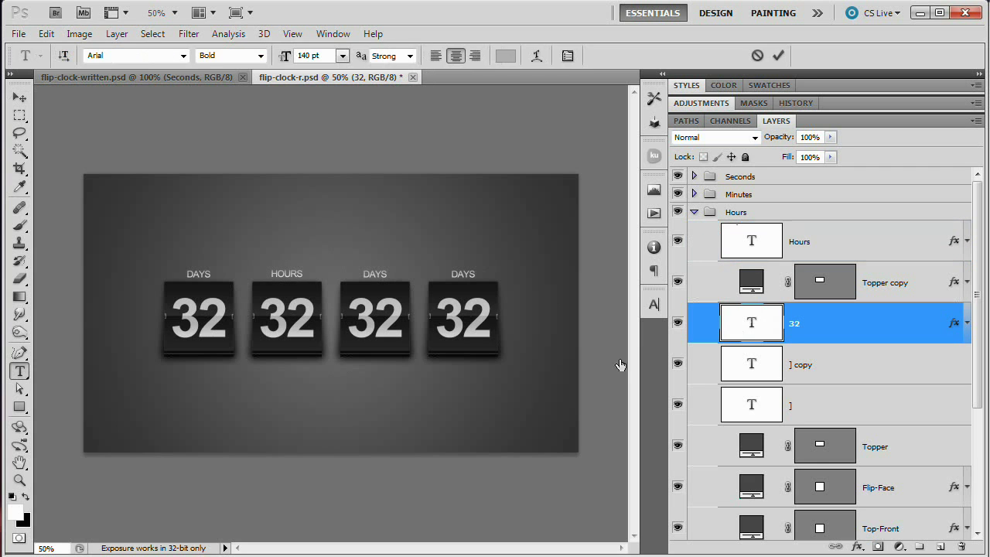
type("17")
key("ctrl+Return")
key("v")
left_click(694, 212)
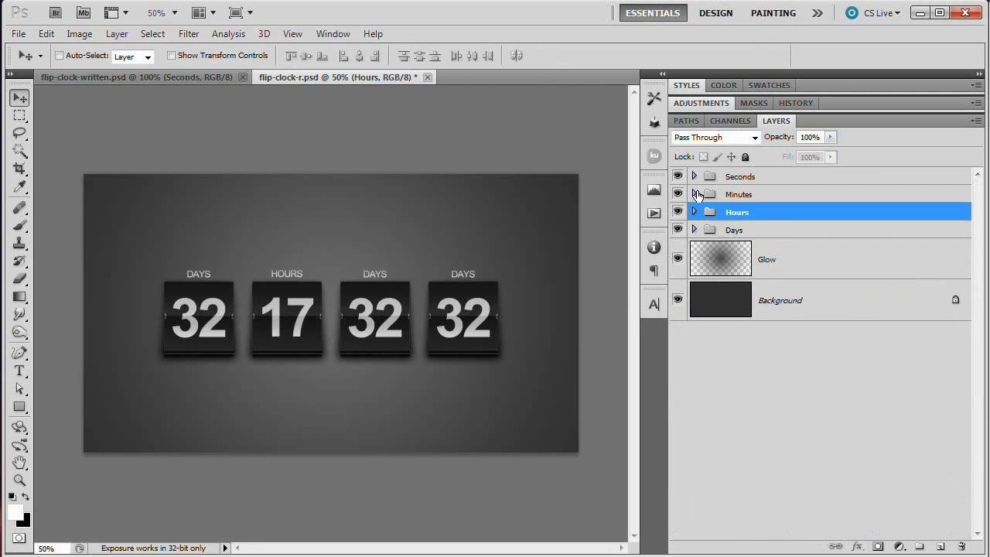
Change the label text in the Minutes group to "Minutes"
left_click(693, 194)
double_click(767, 225)
type("MINUTE")
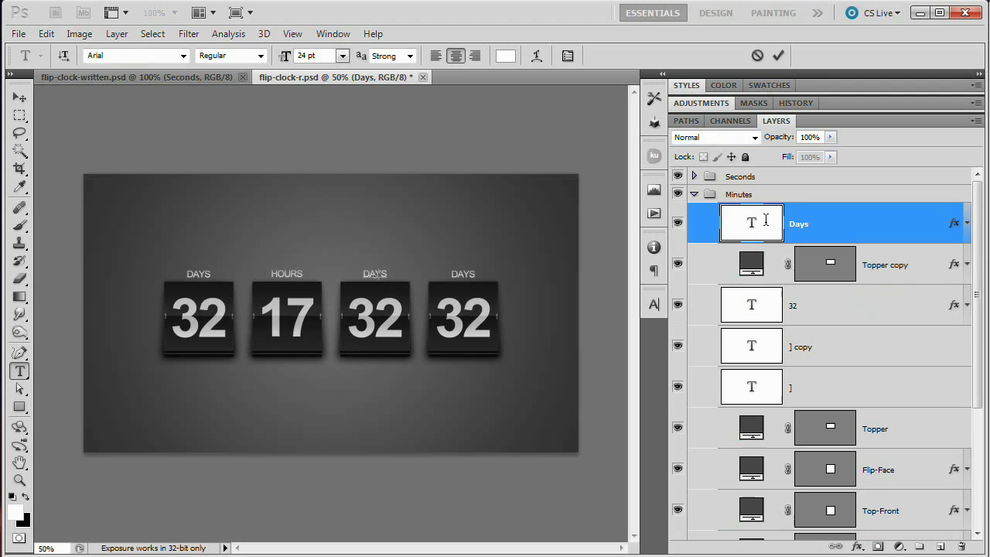
type("S")
key("ctrl+Return")
key("v")
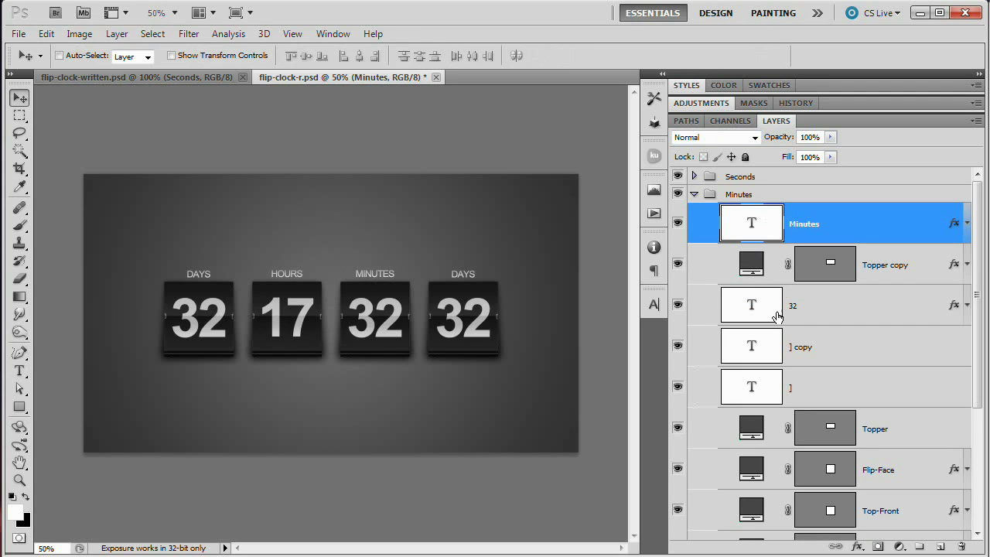
Change the number on the Minutes panel to 08 and collapse the Minutes group
double_click(762, 313)
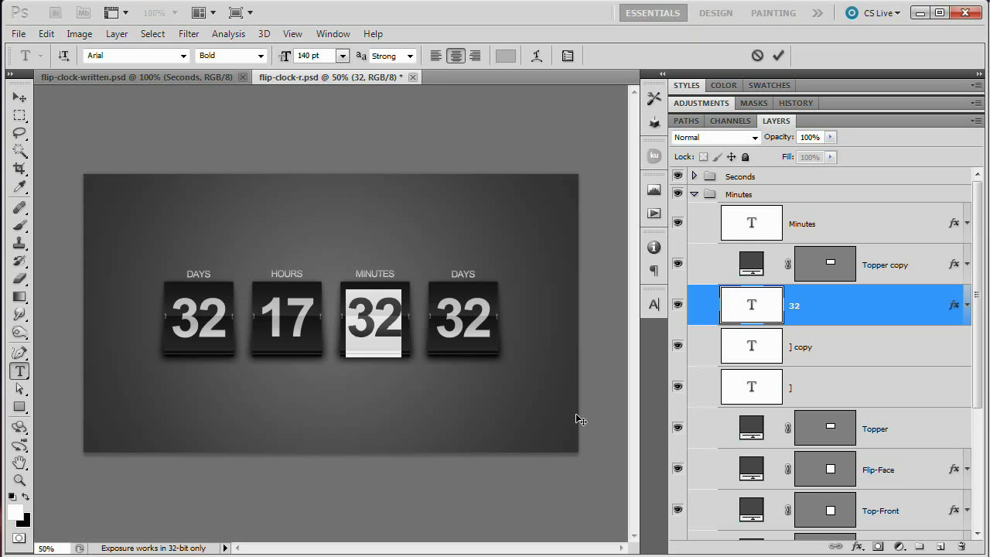
type("3")
key("ctrl+Return")
key("v")
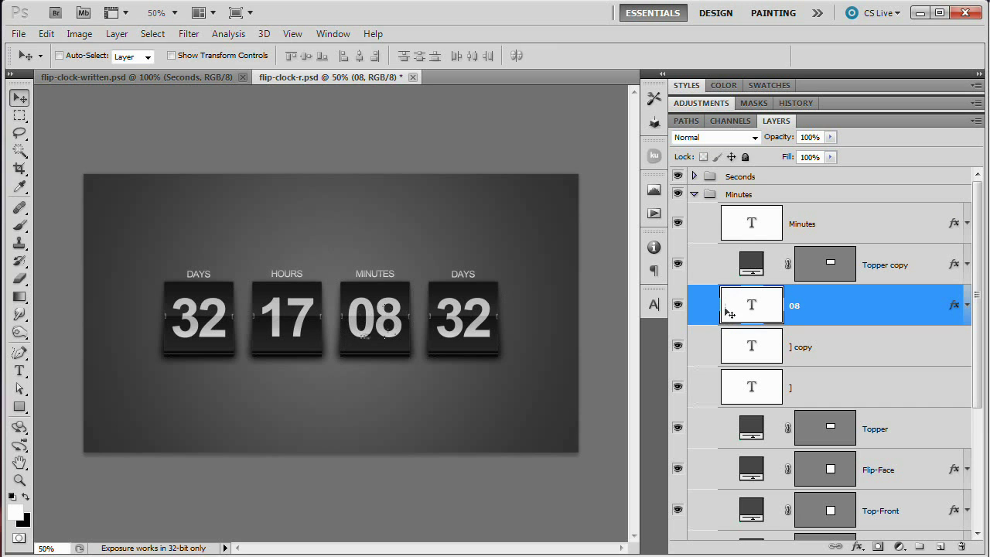
left_click(694, 195)
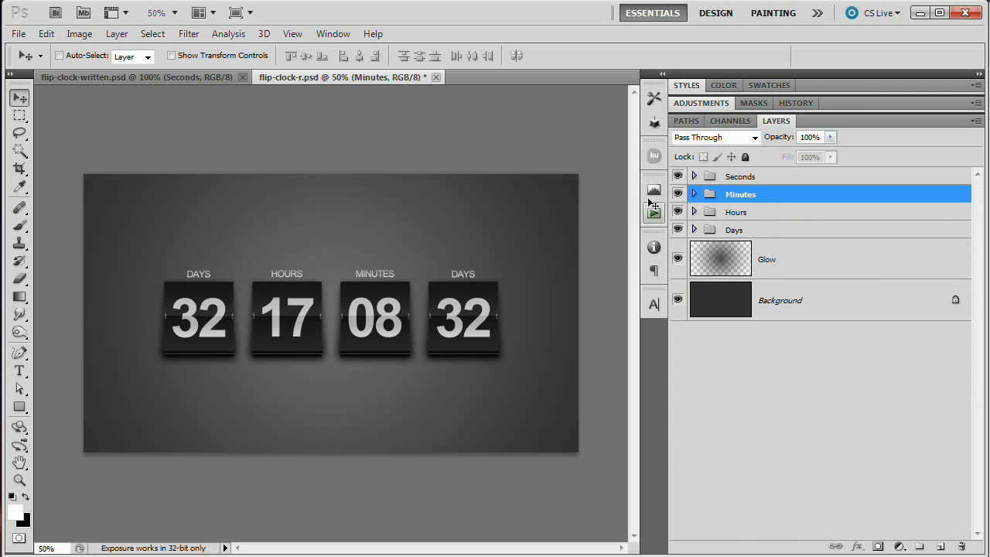
Change the label text in the Seconds group to "Seconds"
left_click(695, 176)
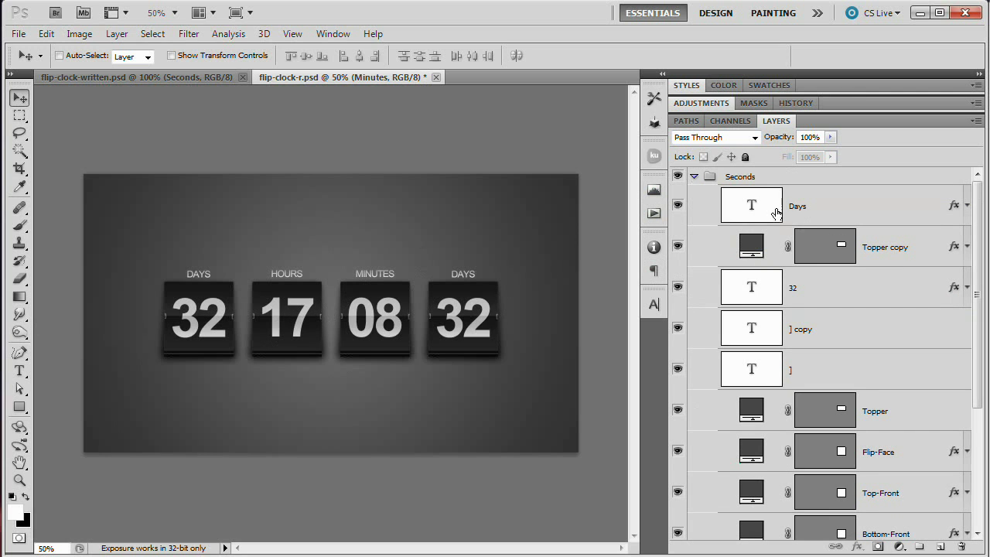
double_click(756, 207)
type("SECONDS")
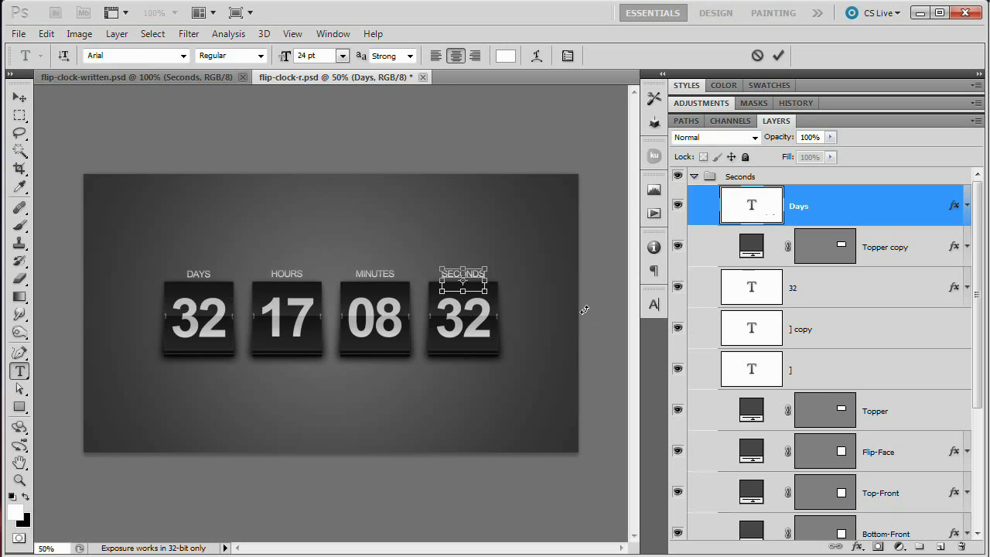
key("ctrl+Return")
key("v")
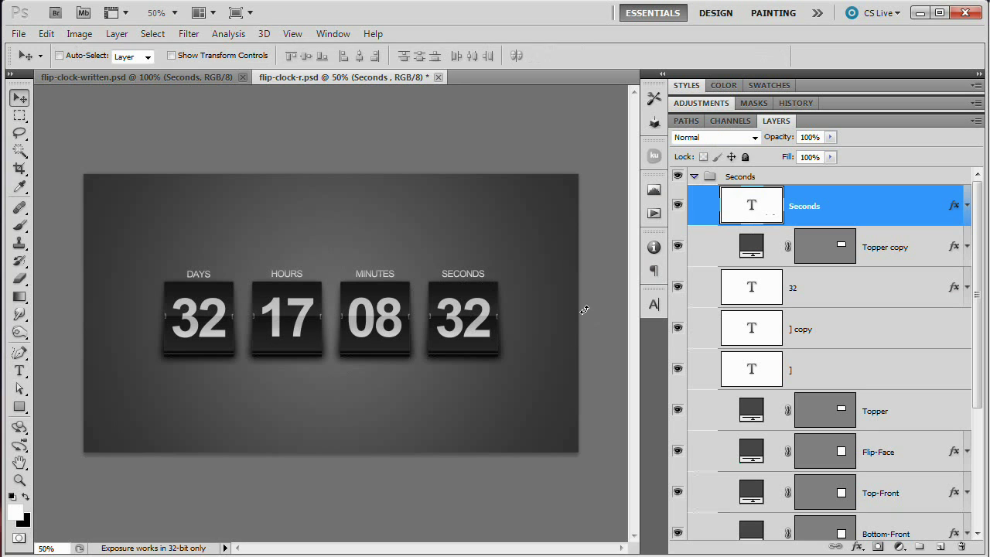
Change the number on the Seconds panel to 59 and collapse the Seconds group
double_click(770, 293)
type("59")
key("ctrl+Return")
key("v")
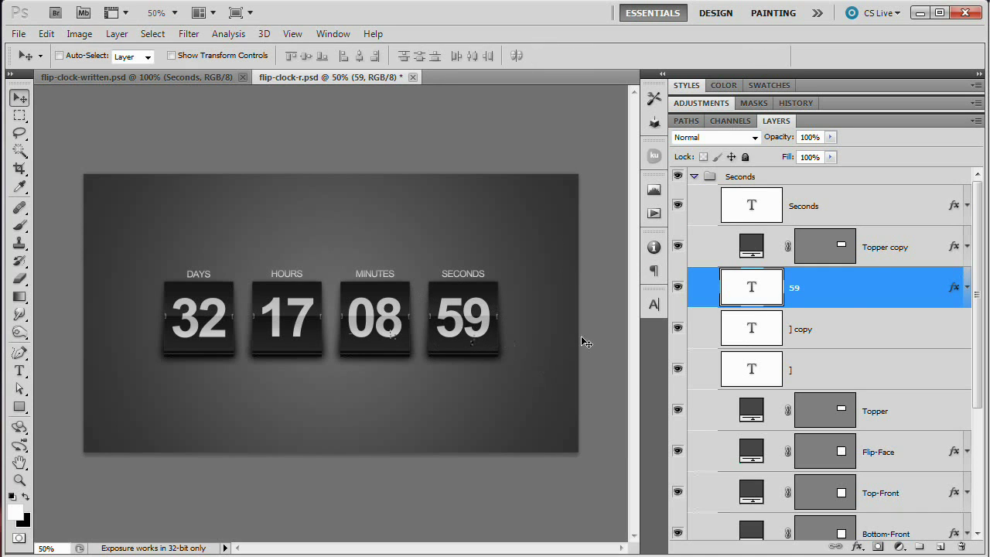
left_click(694, 178)
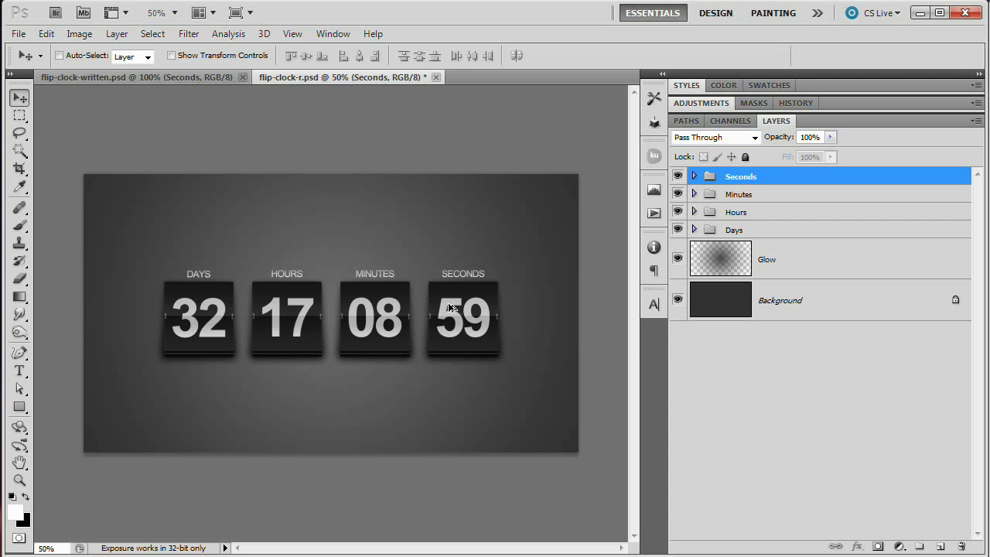
Add a new layer above the Seconds group and fill it entirely with mid-grey at 100% opacity
key("ctrl+shift+alt+n")
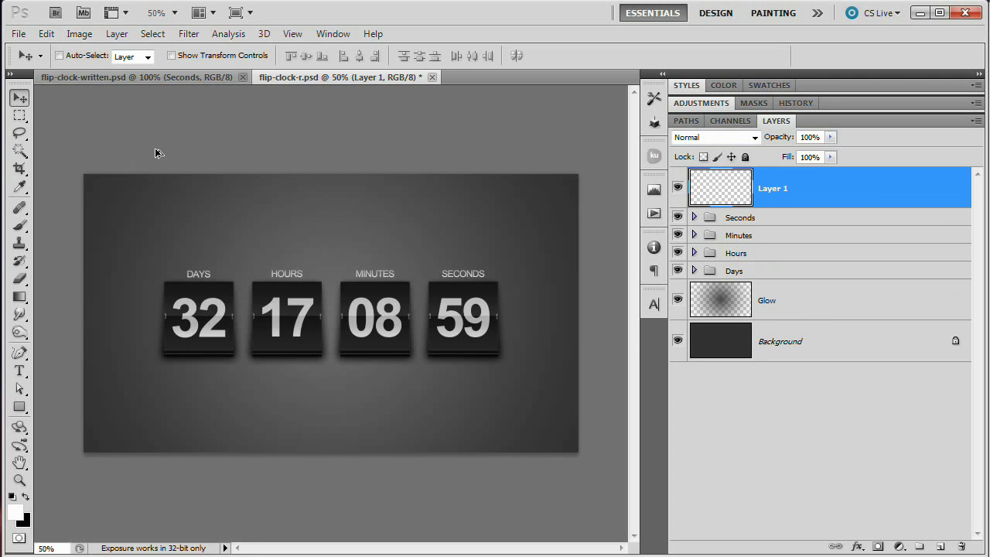
left_click(46, 33)
left_click(112, 253)
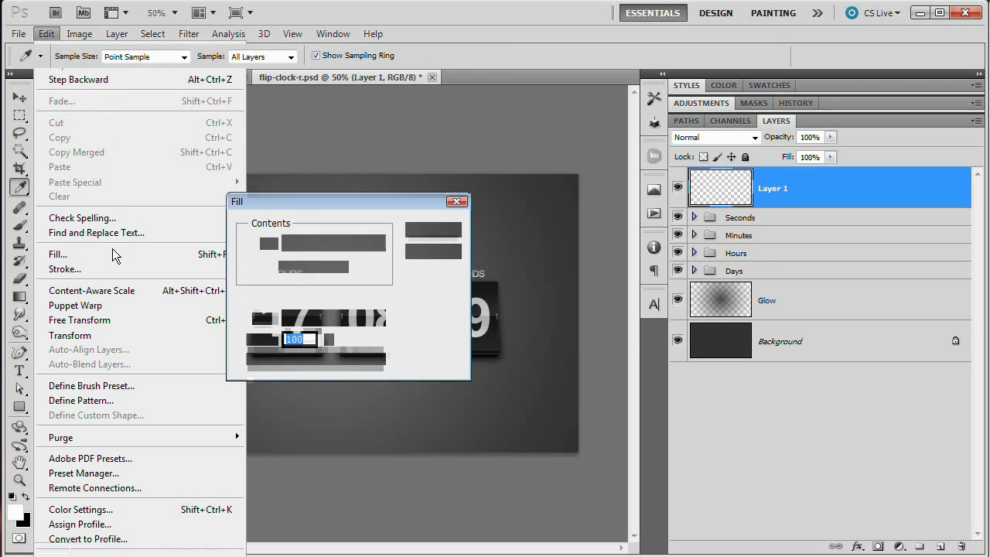
left_click(433, 230)
key("v")
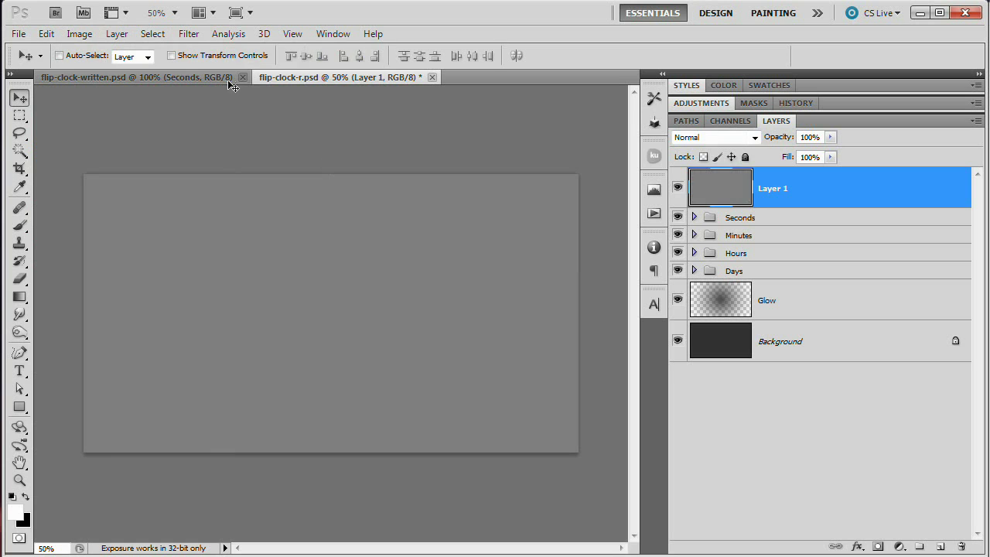
Render Lighting Effects on the grey layer, with the light shining from the canvas's upper-right corner
left_click(188, 33)
mouse_move(281, 257)
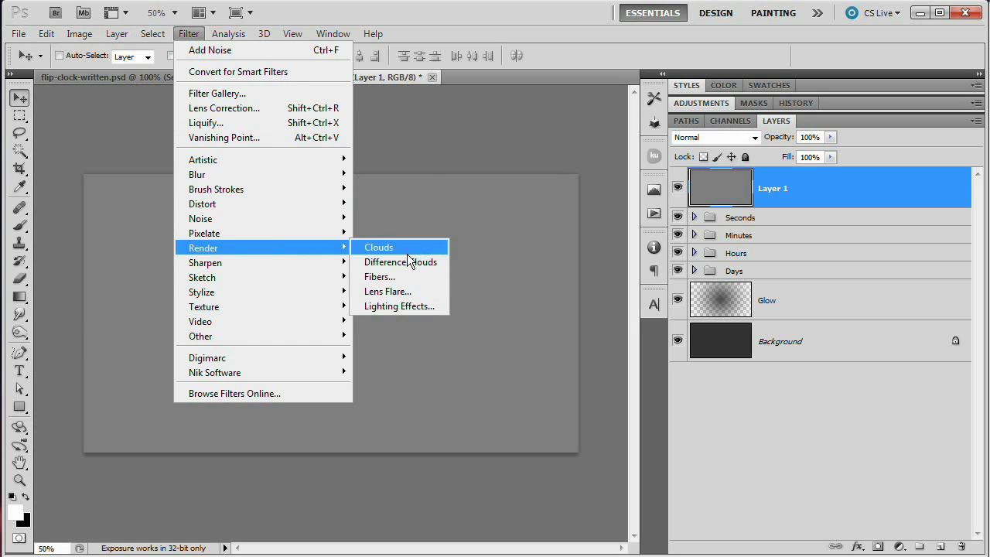
left_click(404, 306)
left_click_drag(644, 338, 676, 330)
left_click(925, 195)
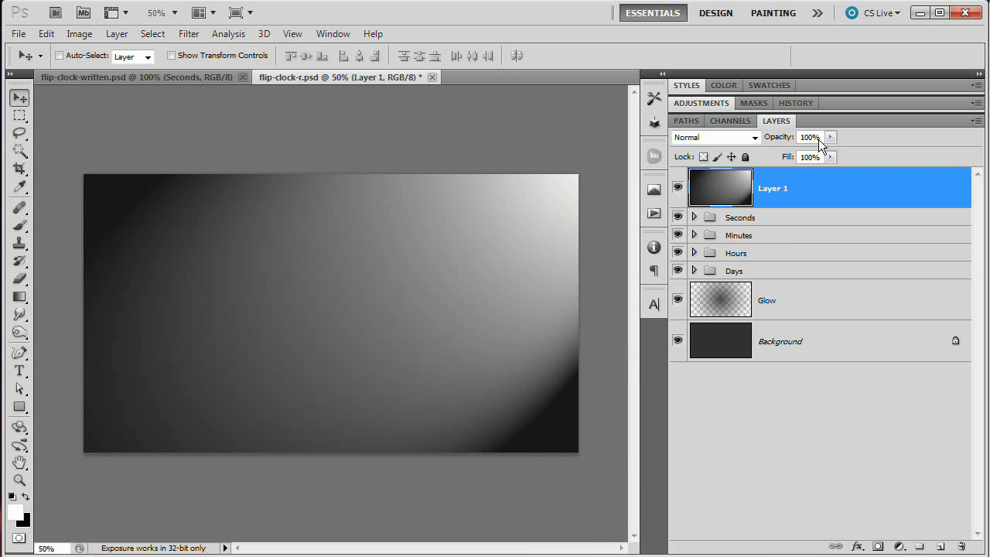
Blend the lighting layer in Screen mode at 21% opacity and compare the image with the layer hidden and shown
left_click(754, 138)
left_click(713, 276)
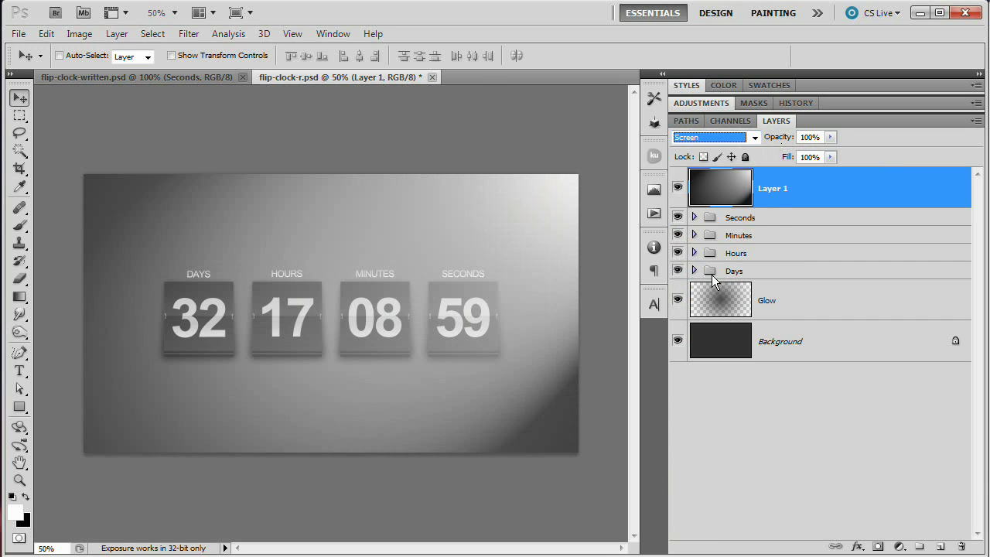
left_click_drag(787, 147, 710, 229)
left_click(677, 187)
left_click(678, 187)
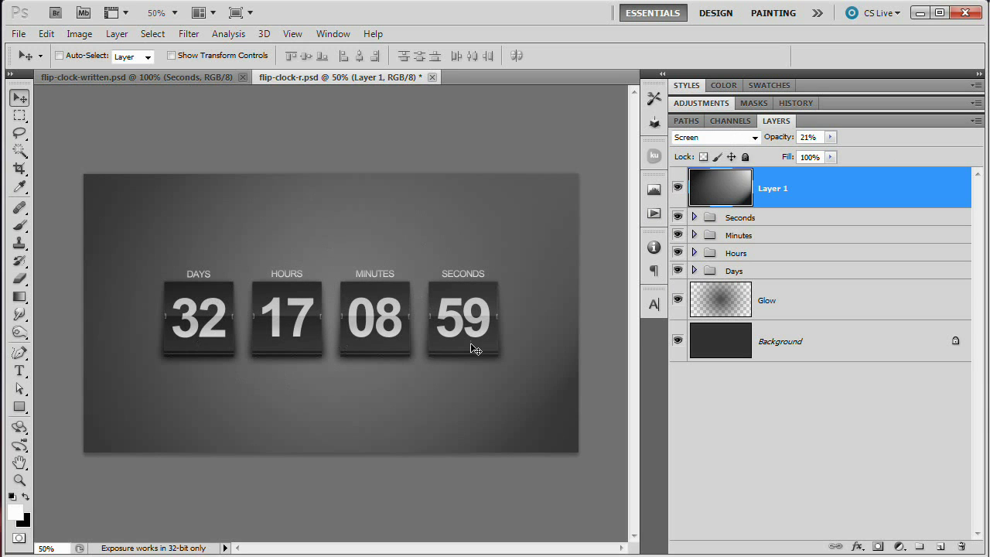